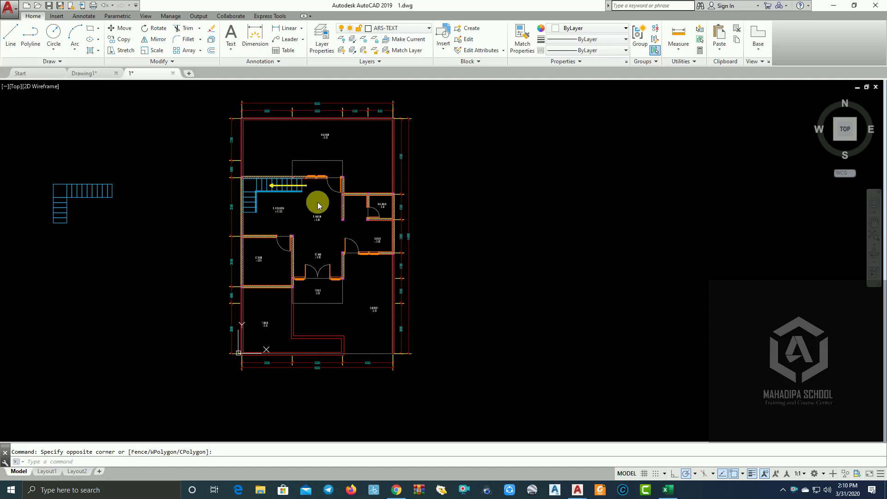
# Step: Pan and zoom around the ground floor plan to frame the whole layout
pyautogui.scroll(1, 318, 206)
pyautogui.scroll(1, 318, 205)
pyautogui.moveTo(317, 205); pyautogui.dragTo(420, 250, button='middle')
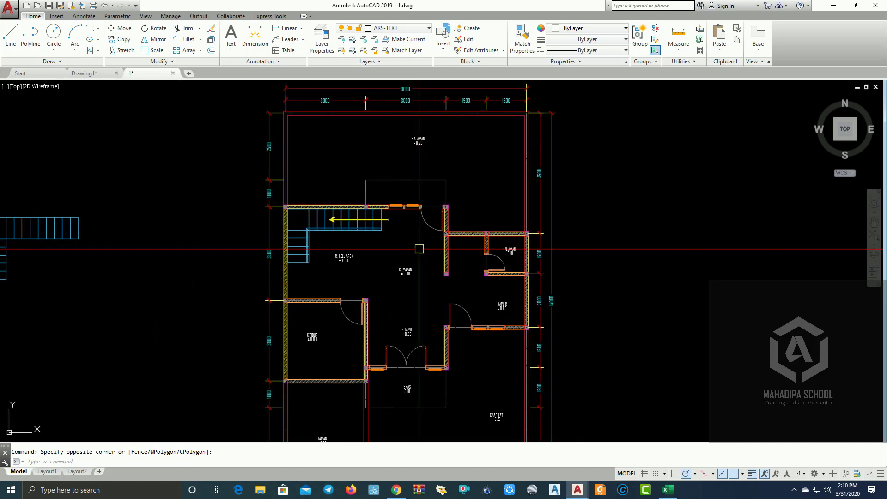
pyautogui.moveTo(419, 249); pyautogui.dragTo(384, 261, button='middle')
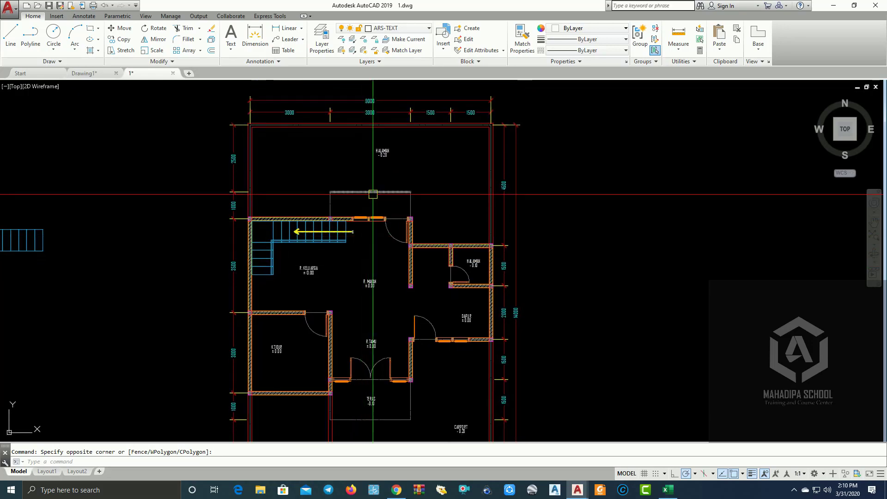
pyautogui.scroll(4, 373, 195)
pyautogui.scroll(2, 384, 147)
pyautogui.scroll(-3, 372, 200)
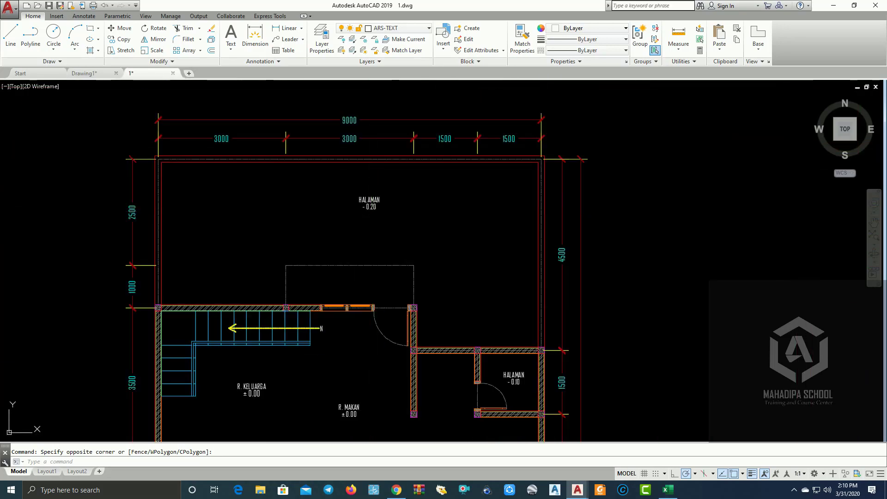
pyautogui.scroll(3, 372, 200)
pyautogui.scroll(1, 372, 200)
pyautogui.scroll(-5, 371, 201)
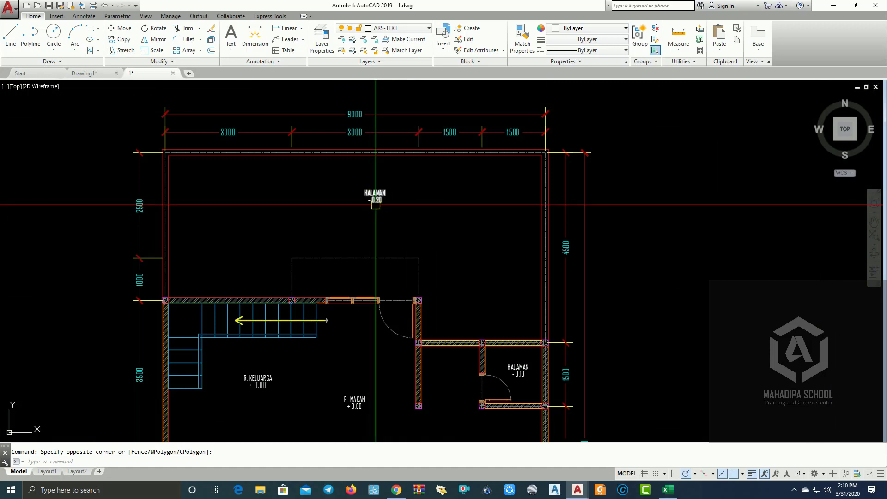
pyautogui.scroll(3, 372, 201)
pyautogui.scroll(-3, 382, 198)
pyautogui.moveTo(343, 260)
pyautogui.mouseDown(button='middle')
pyautogui.moveTo(369, 205)
pyautogui.moveTo(444, 294)
pyautogui.mouseUp(button='middle')
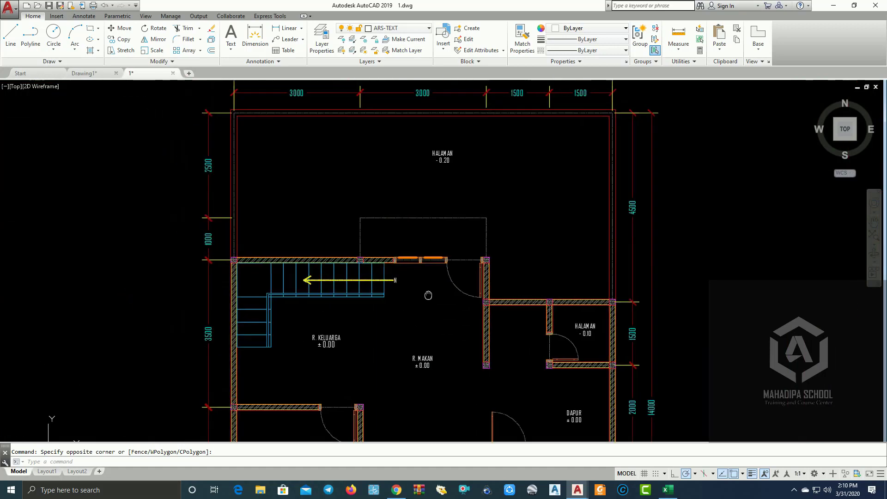
pyautogui.moveTo(373, 222); pyautogui.dragTo(382, 215, button='middle')
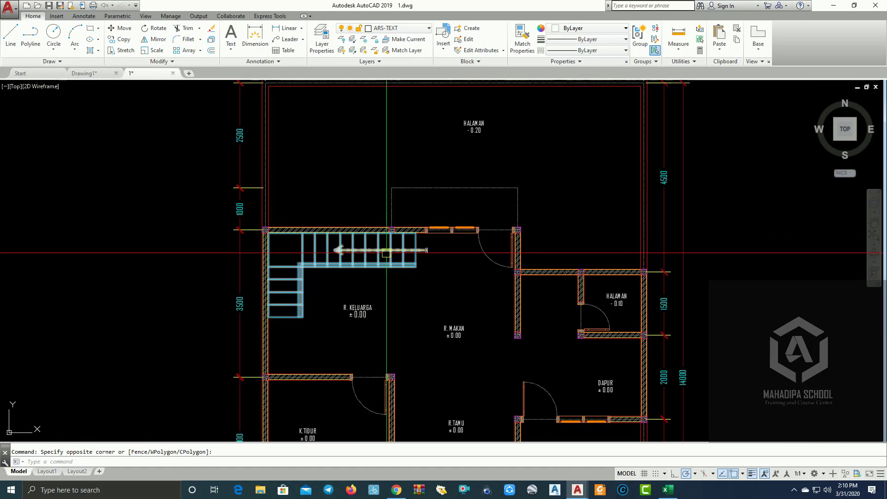
pyautogui.scroll(1, 453, 180)
pyautogui.scroll(3, 442, 220)
pyautogui.moveTo(443, 220); pyautogui.dragTo(491, 293, button='middle')
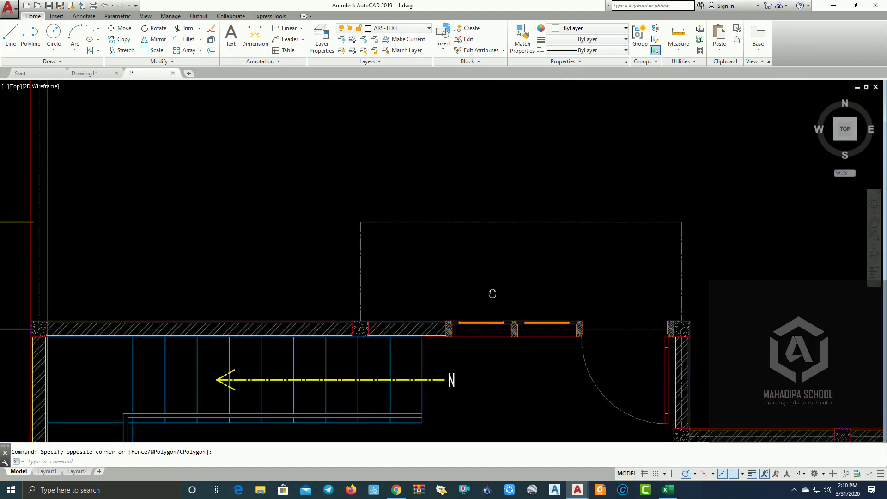
pyautogui.scroll(-4, 504, 323)
pyautogui.moveTo(504, 323)
pyautogui.mouseDown(button='middle')
pyautogui.moveTo(484, 197)
pyautogui.moveTo(307, 224)
pyautogui.moveTo(467, 205)
pyautogui.mouseUp(button='middle')
pyautogui.scroll(2, 457, 231)
pyautogui.scroll(-1, 467, 205)
pyautogui.scroll(-1, 466, 205)
pyautogui.moveTo(340, 268); pyautogui.dragTo(350, 242, button='middle')
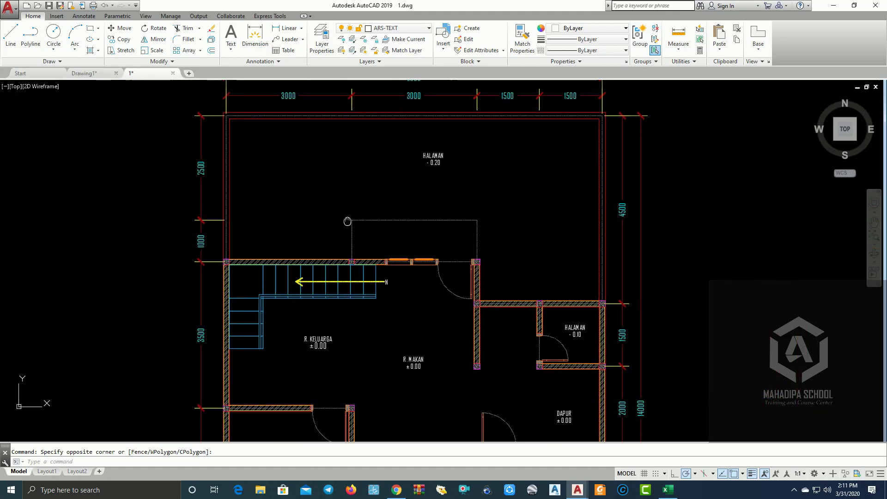
pyautogui.scroll(2, 350, 242)
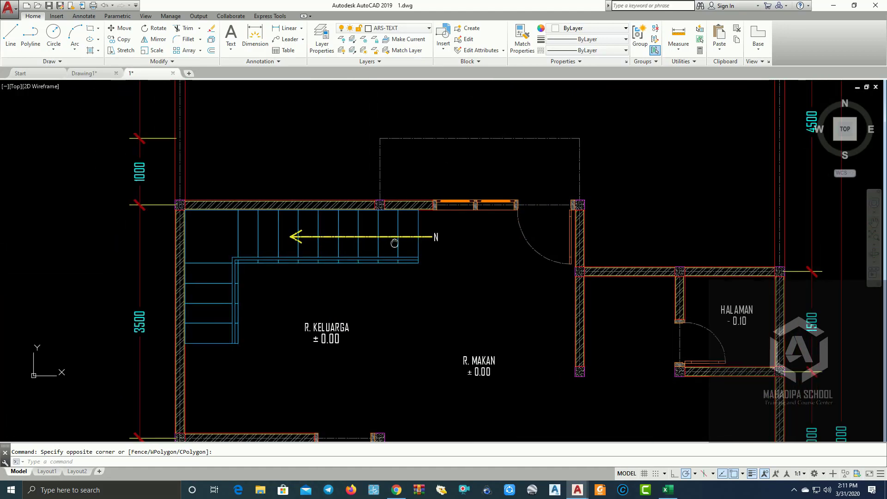
pyautogui.scroll(2, 421, 241)
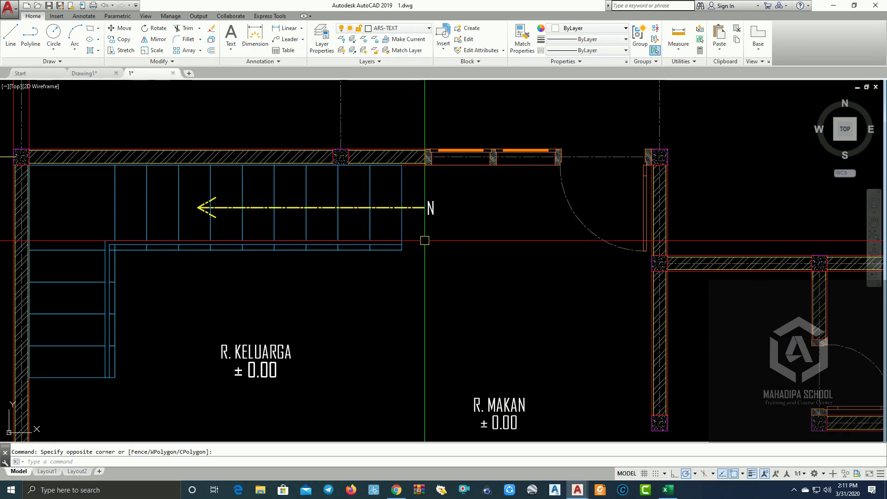
pyautogui.scroll(-4, 424, 240)
pyautogui.scroll(-2, 416, 245)
pyautogui.moveTo(402, 250); pyautogui.dragTo(399, 217, button='middle')
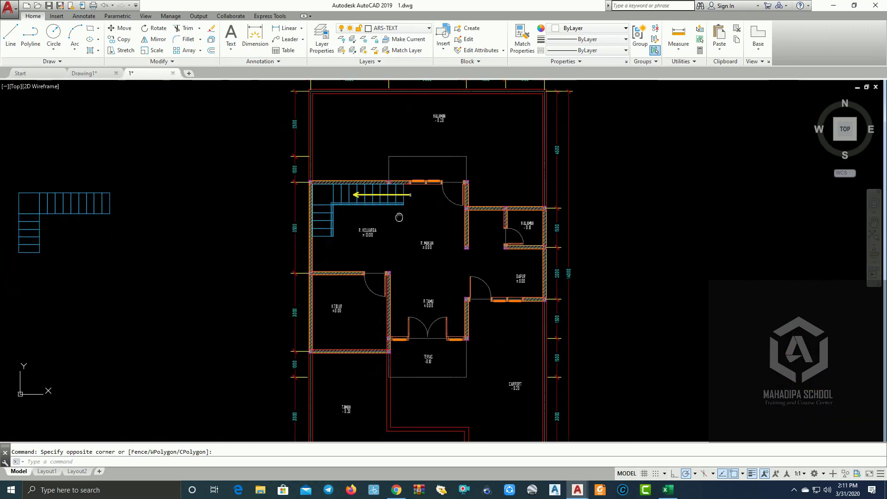
pyautogui.scroll(1, 416, 407)
pyautogui.scroll(1, 398, 370)
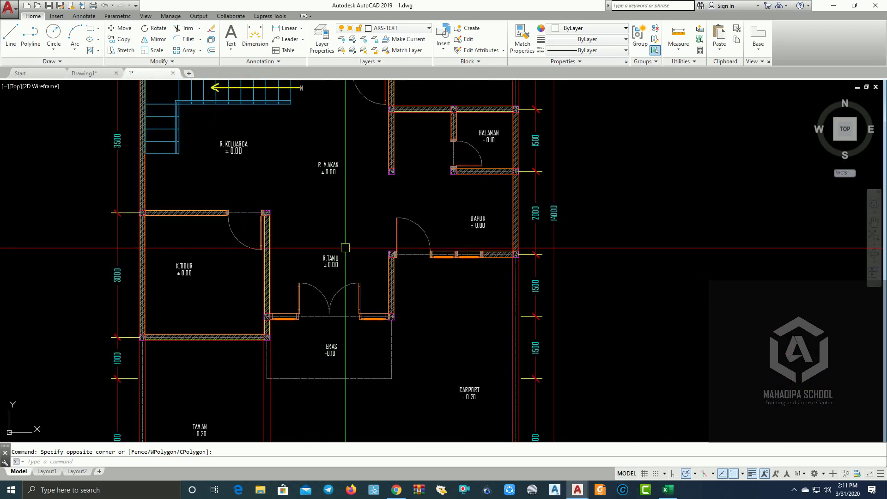
pyautogui.moveTo(345, 248); pyautogui.dragTo(375, 343, button='middle')
pyautogui.moveTo(342, 176); pyautogui.dragTo(333, 323, button='middle')
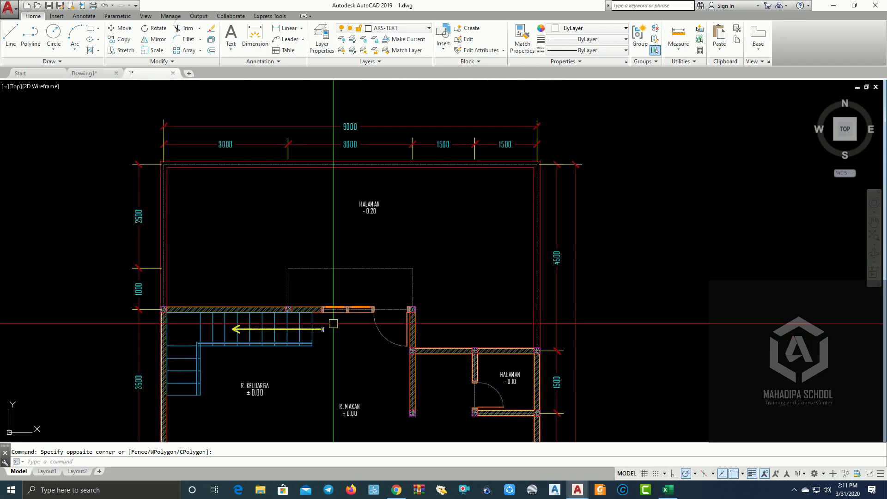
pyautogui.scroll(-2, 277, 208)
pyautogui.moveTo(254, 178)
pyautogui.mouseDown(button='middle')
pyautogui.moveTo(379, 193)
pyautogui.moveTo(351, 203)
pyautogui.mouseUp(button='middle')
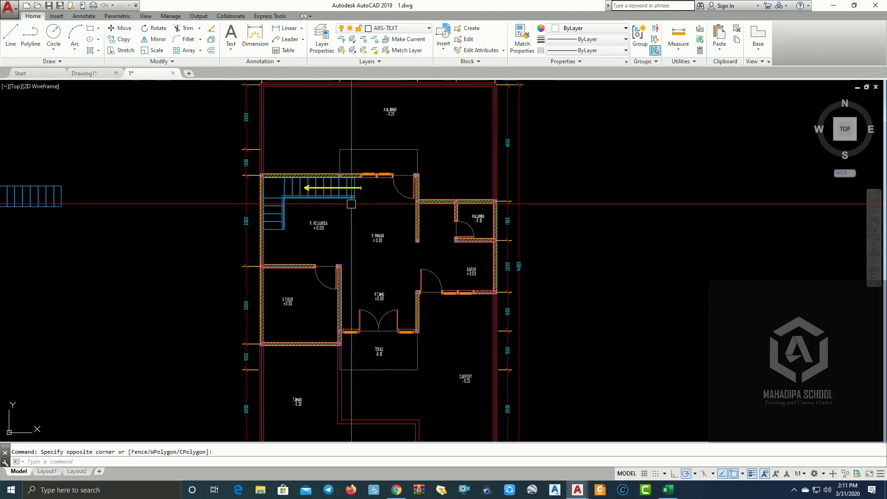
pyautogui.scroll(2, 351, 204)
pyautogui.scroll(1, 376, 199)
pyautogui.moveTo(419, 234)
pyautogui.mouseDown(button='middle')
pyautogui.moveTo(393, 336)
pyautogui.moveTo(395, 327)
pyautogui.mouseUp(button='middle')
pyautogui.moveTo(473, 236); pyautogui.dragTo(455, 193, button='middle')
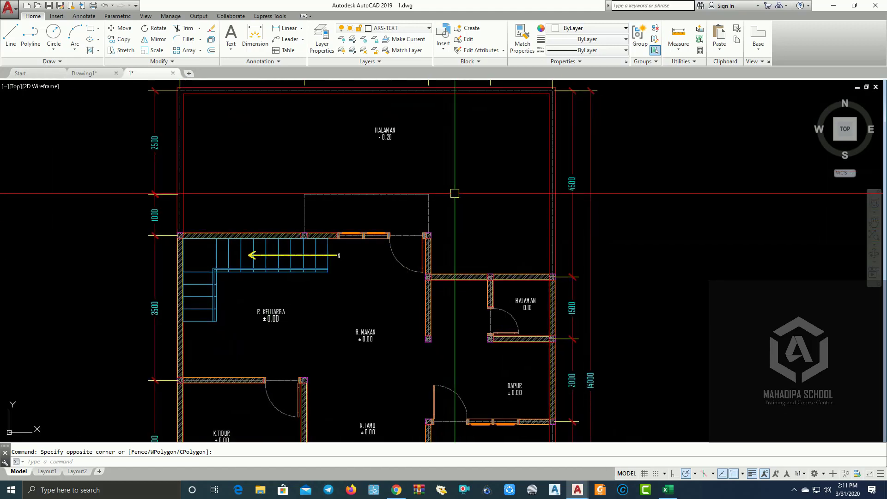
pyautogui.scroll(-2, 508, 199)
pyautogui.moveTo(518, 296); pyautogui.dragTo(507, 219, button='middle')
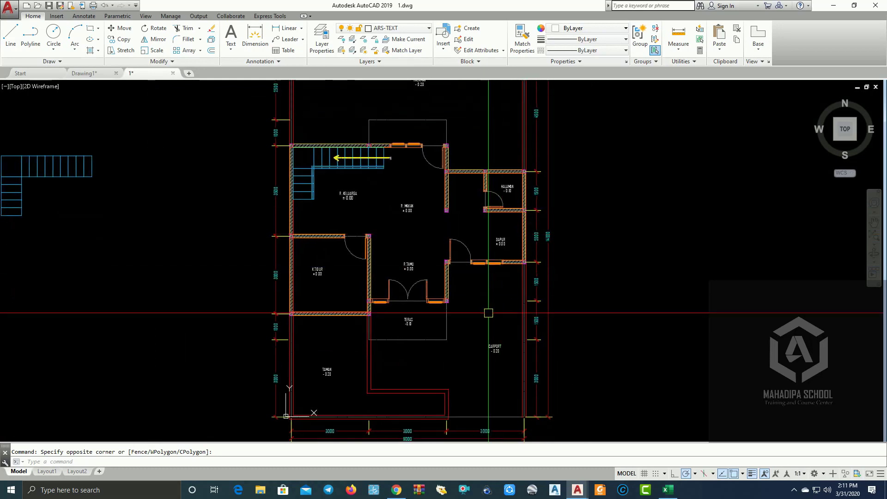
pyautogui.scroll(2, 450, 298)
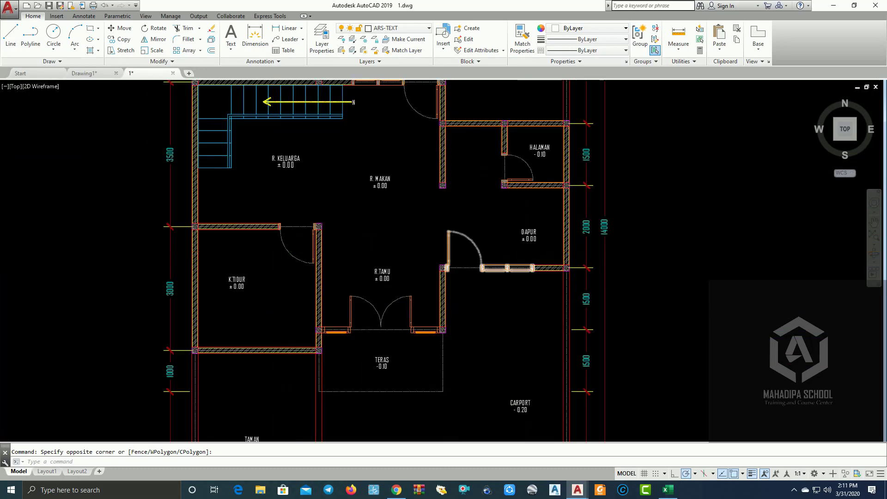
pyautogui.scroll(2, 489, 332)
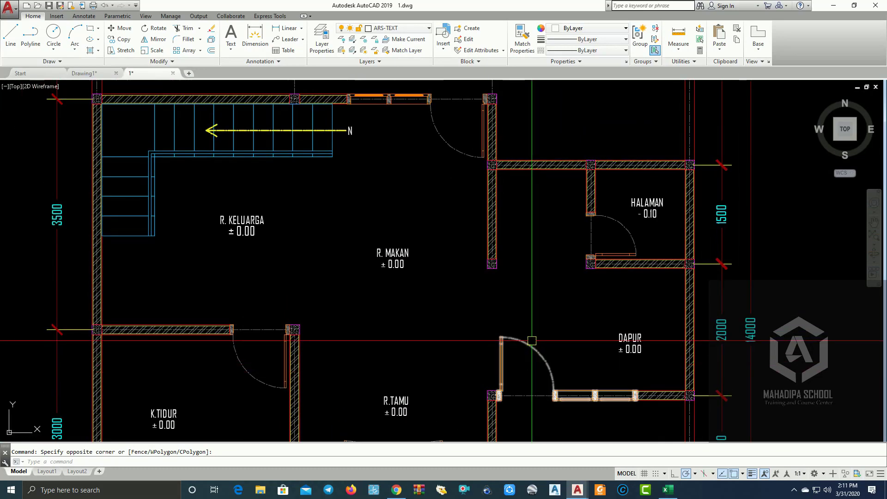
pyautogui.scroll(-6, 529, 351)
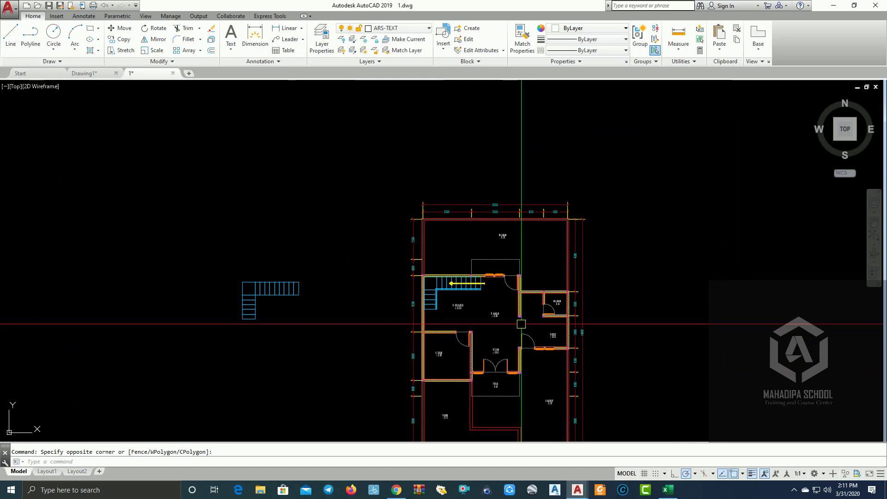
pyautogui.scroll(-2, 503, 313)
pyautogui.scroll(3, 457, 259)
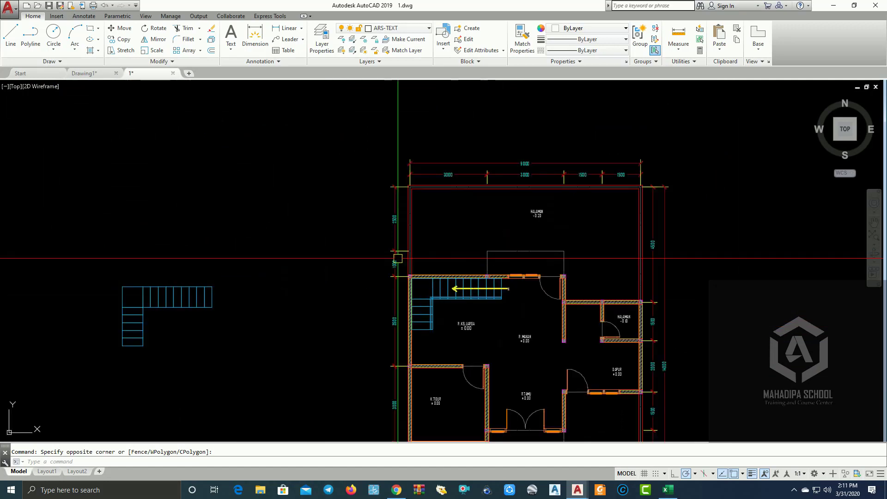
pyautogui.scroll(2, 453, 251)
pyautogui.scroll(2, 319, 277)
pyautogui.scroll(-1, 327, 185)
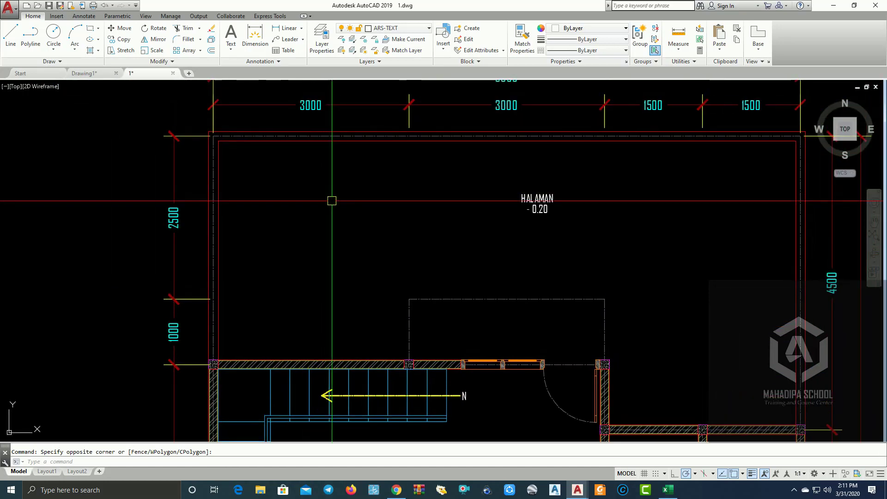
pyautogui.scroll(-1, 351, 138)
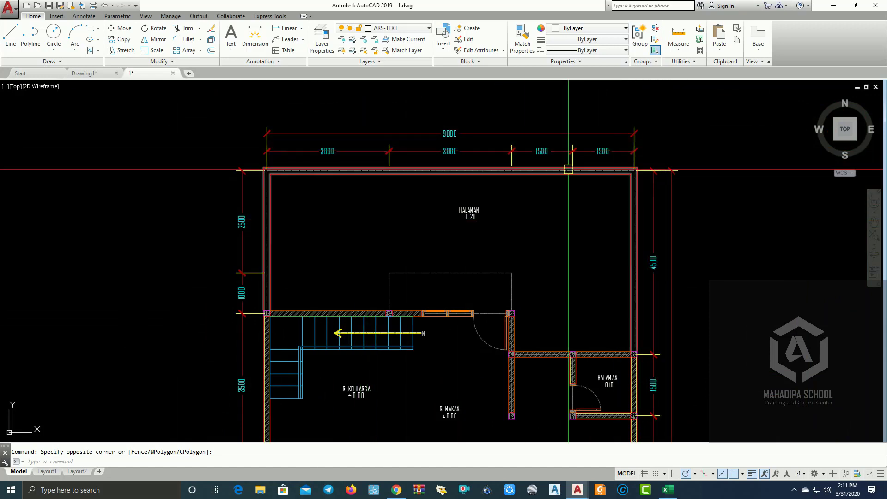
pyautogui.scroll(4, 282, 264)
pyautogui.scroll(2, 275, 203)
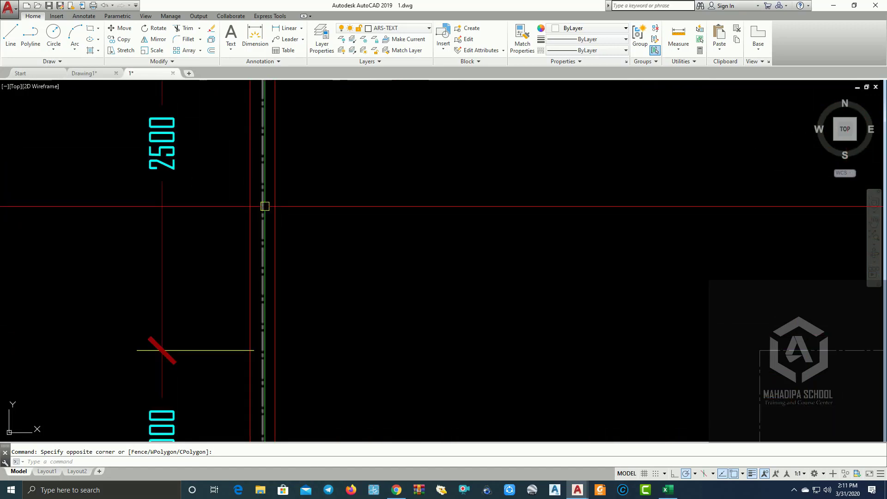
pyautogui.scroll(-2, 580, 307)
pyautogui.moveTo(580, 307); pyautogui.dragTo(316, 267, button='middle')
pyautogui.scroll(-3, 447, 281)
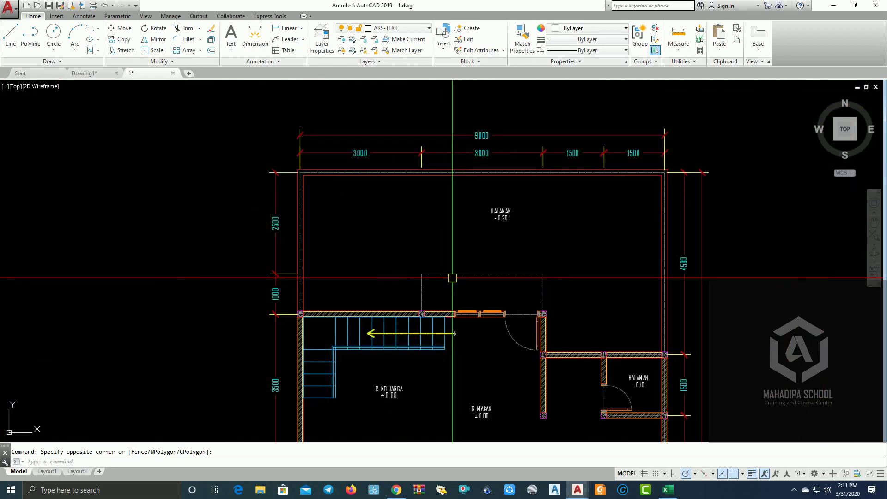
pyautogui.scroll(3, 455, 283)
pyautogui.scroll(-2, 396, 307)
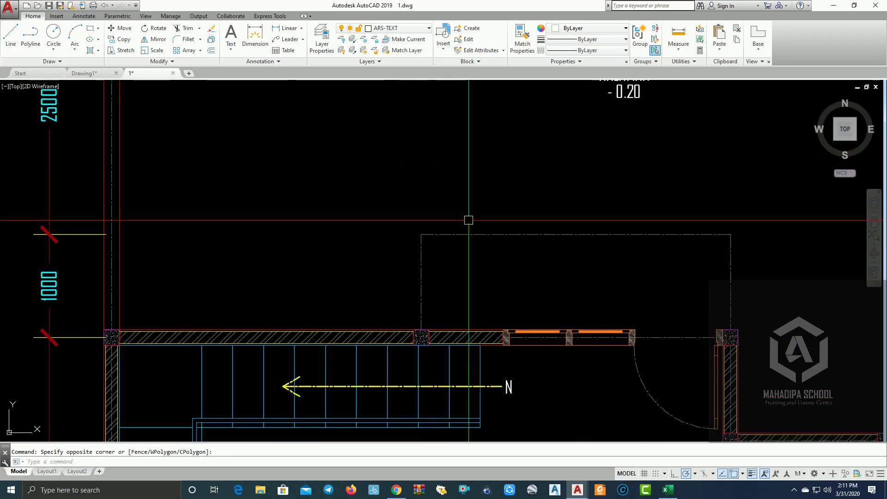
pyautogui.scroll(-2, 467, 220)
pyautogui.scroll(1, 356, 311)
pyautogui.scroll(2, 305, 235)
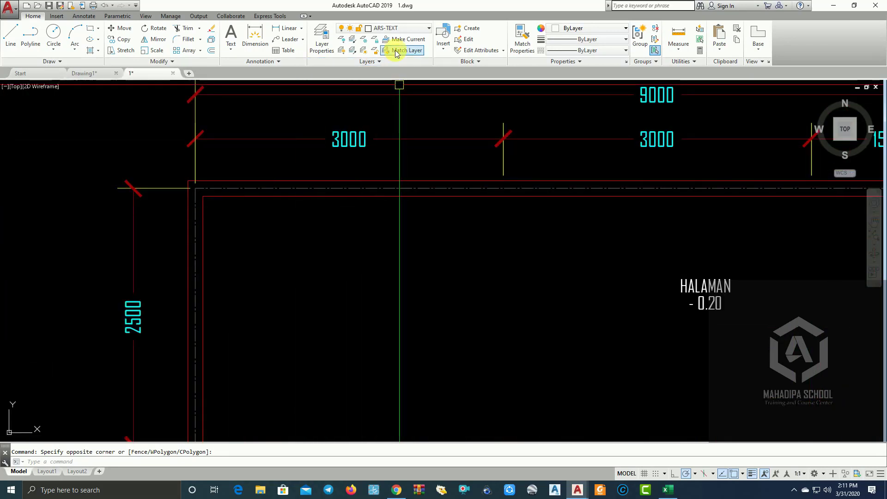
# Step: Lock ARS-DIMENSI, ARS-KUSEN, ARS-TANGGA and KOLOM, and make AS BANGUNAN the current layer
pyautogui.click(417, 29)
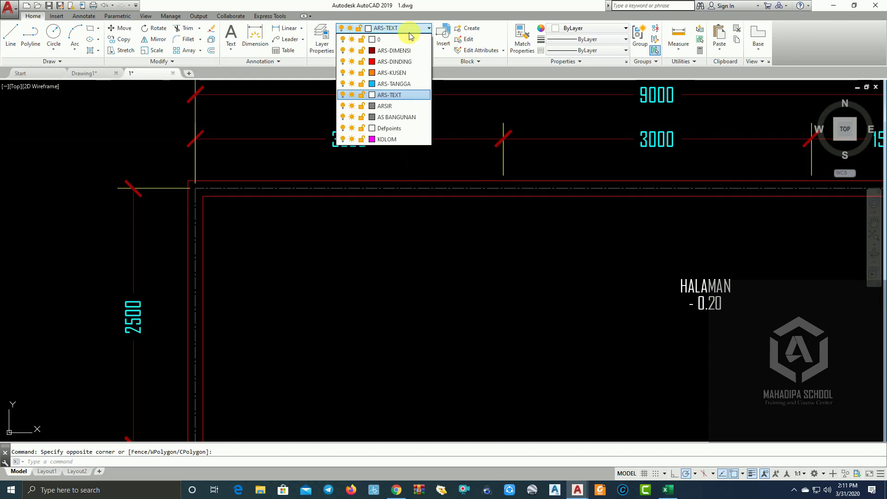
pyautogui.click(361, 51)
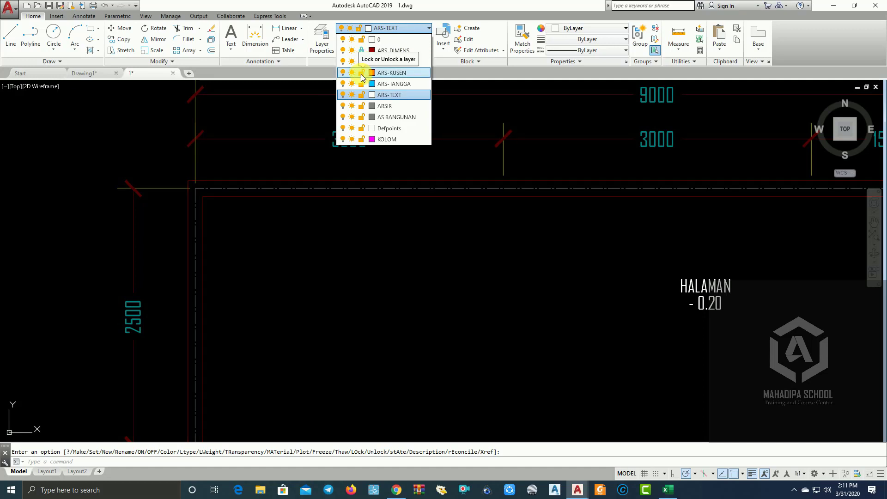
pyautogui.click(362, 74)
pyautogui.click(362, 85)
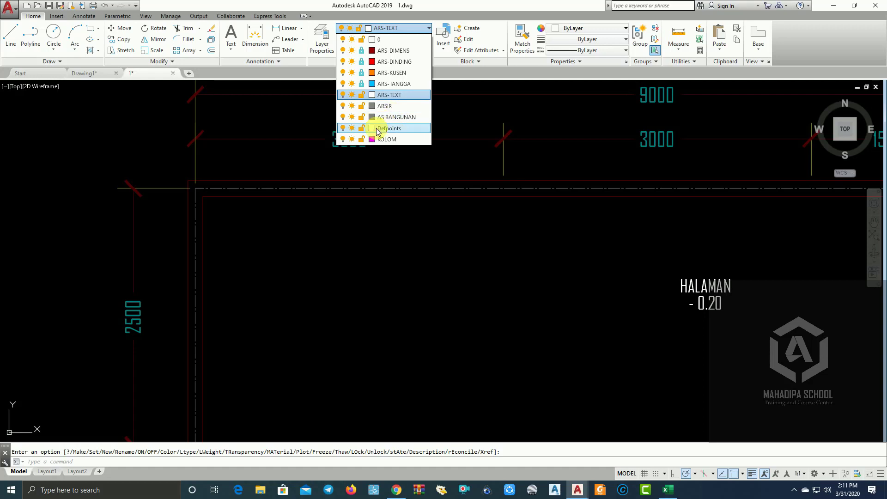
pyautogui.click(362, 141)
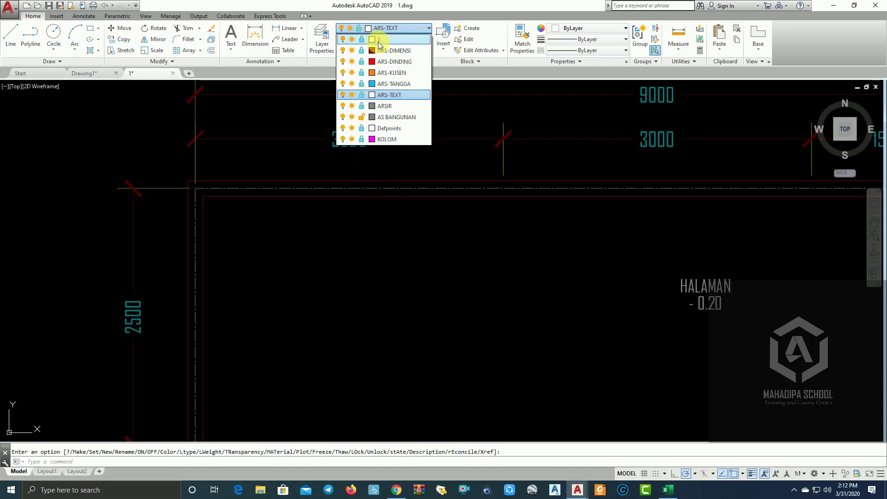
pyautogui.click(401, 118)
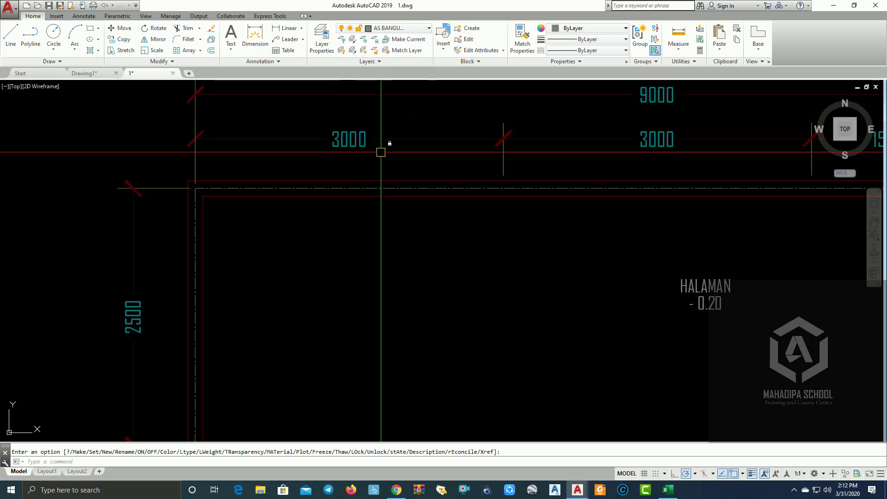
# Step: Window-select the entire ground floor plan
pyautogui.click(373, 188)
pyautogui.scroll(-3, 351, 188)
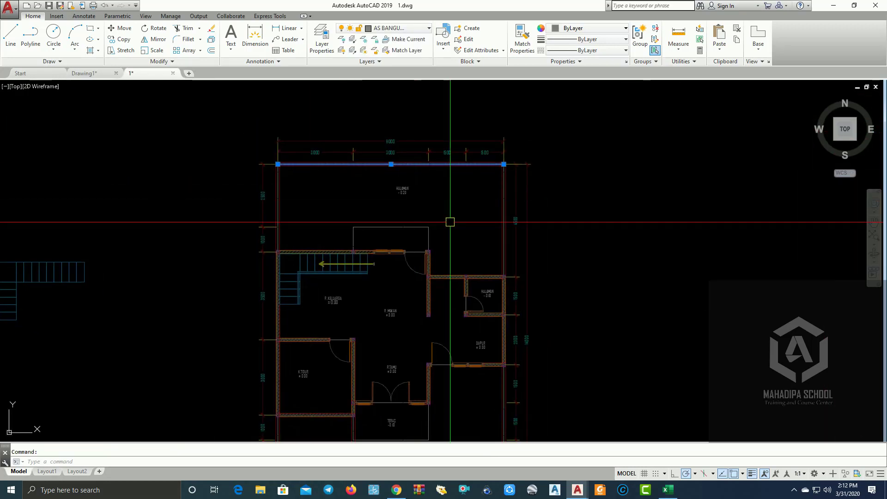
pyautogui.scroll(2, 490, 249)
pyautogui.press('Escape')
pyautogui.scroll(-2, 450, 238)
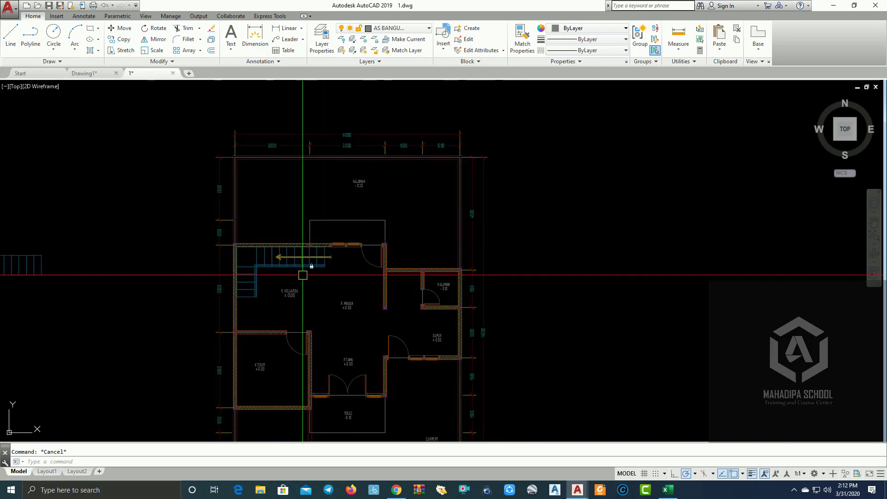
pyautogui.scroll(5, 329, 244)
pyautogui.scroll(-3, 318, 224)
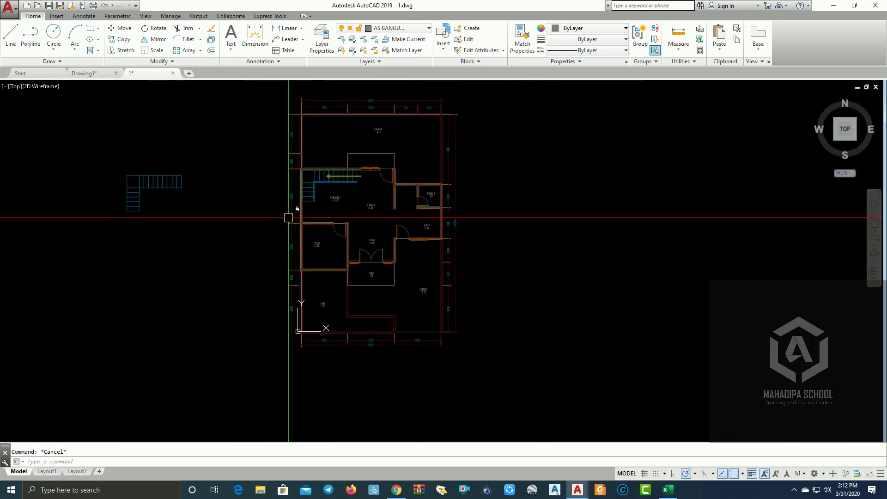
pyautogui.scroll(-2, 293, 214)
pyautogui.click(267, 106)
pyautogui.click(443, 309)
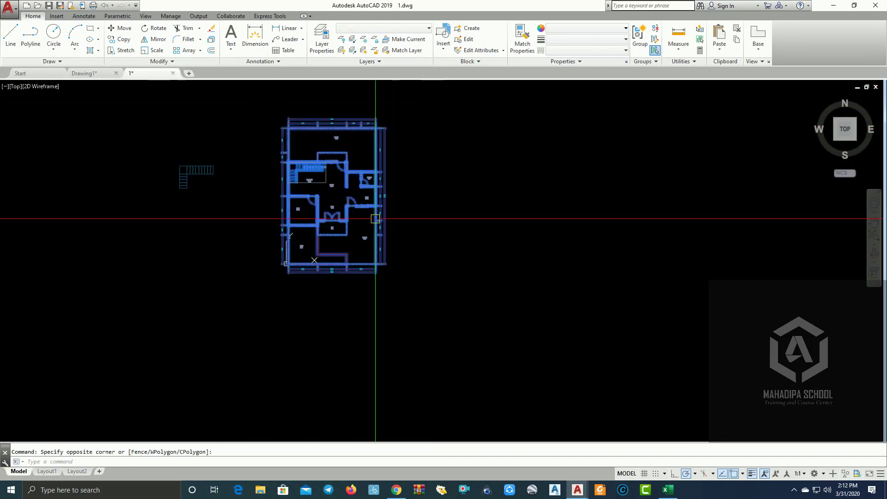
pyautogui.click(253, 99)
pyautogui.click(426, 297)
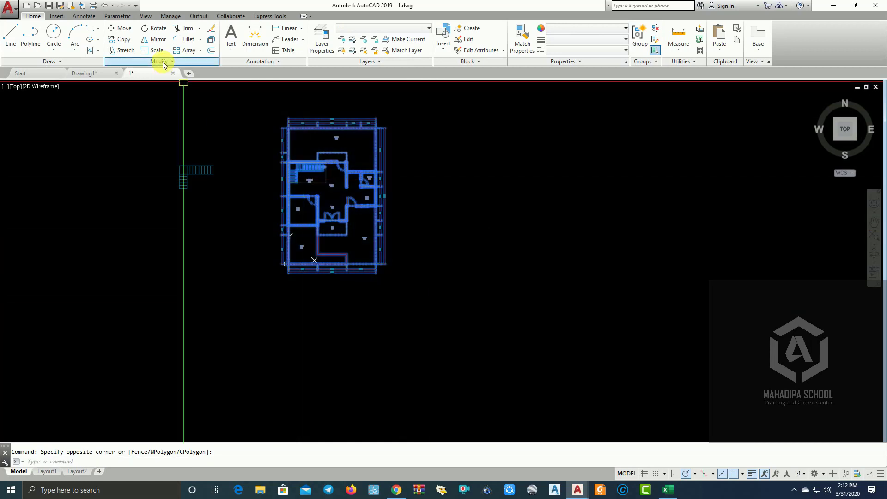
# Step: Copy the selected plan into empty space to the right of the original
pyautogui.click(115, 39)
pyautogui.scroll(3, 317, 194)
pyautogui.click(315, 231)
pyautogui.scroll(-3, 545, 252)
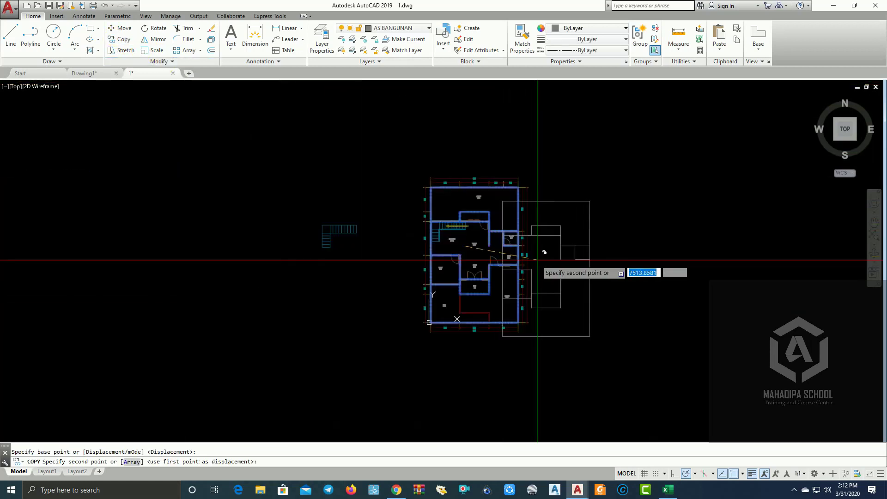
pyautogui.moveTo(545, 252); pyautogui.dragTo(375, 246, button='middle')
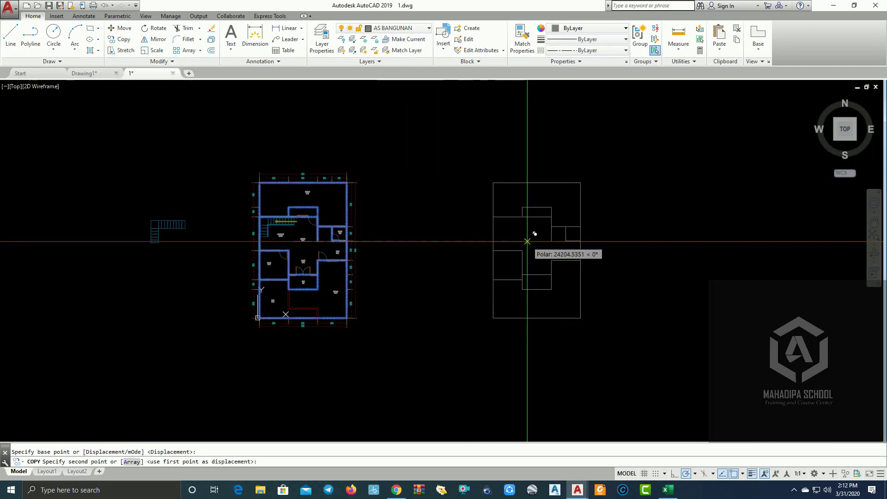
pyautogui.click(492, 250)
pyautogui.scroll(3, 462, 256)
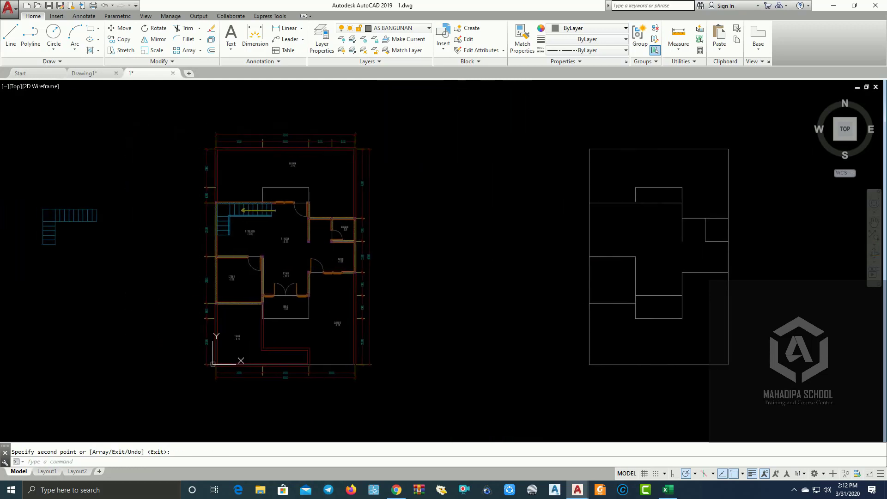
pyautogui.scroll(3, 288, 139)
pyautogui.scroll(3, 301, 162)
pyautogui.scroll(2, 298, 171)
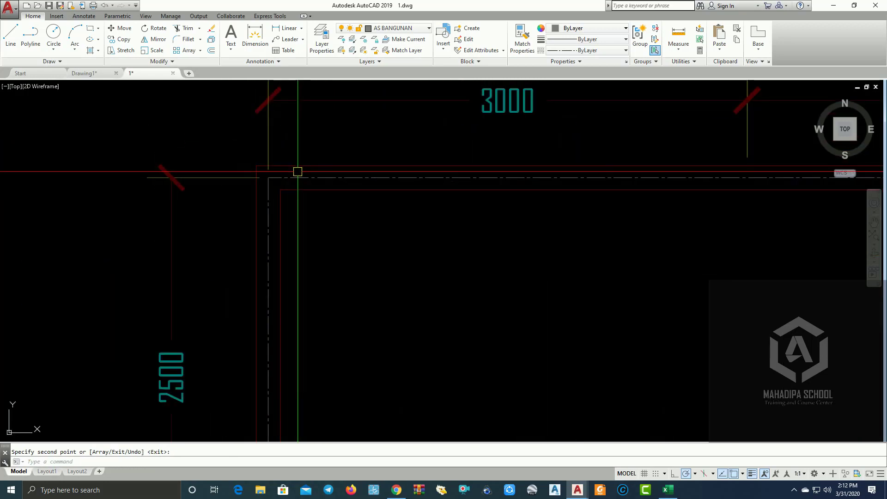
pyautogui.scroll(-5, 322, 176)
pyautogui.moveTo(489, 194)
pyautogui.mouseDown(button='middle')
pyautogui.moveTo(392, 174)
pyautogui.moveTo(243, 198)
pyautogui.mouseUp(button='middle')
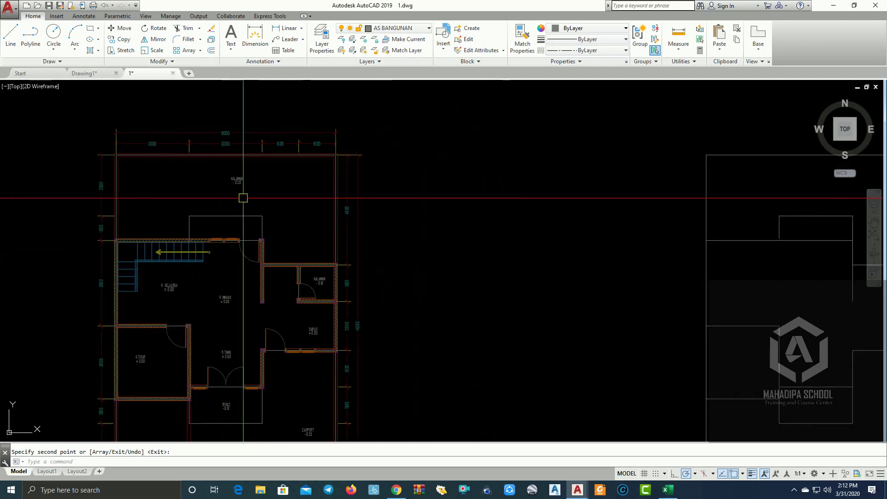
pyautogui.scroll(-1, 388, 192)
pyautogui.scroll(-2, 450, 124)
pyautogui.scroll(2, 323, 157)
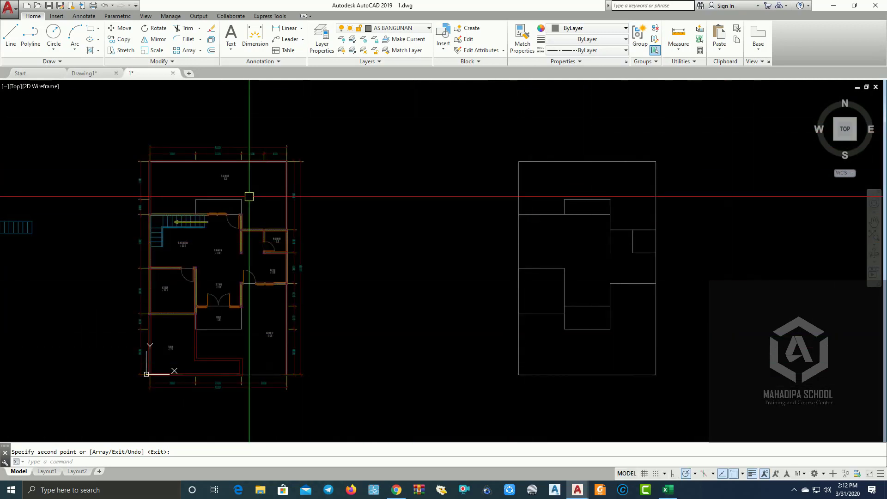
pyautogui.scroll(2, 323, 150)
pyautogui.scroll(2, 323, 159)
pyautogui.scroll(2, 358, 165)
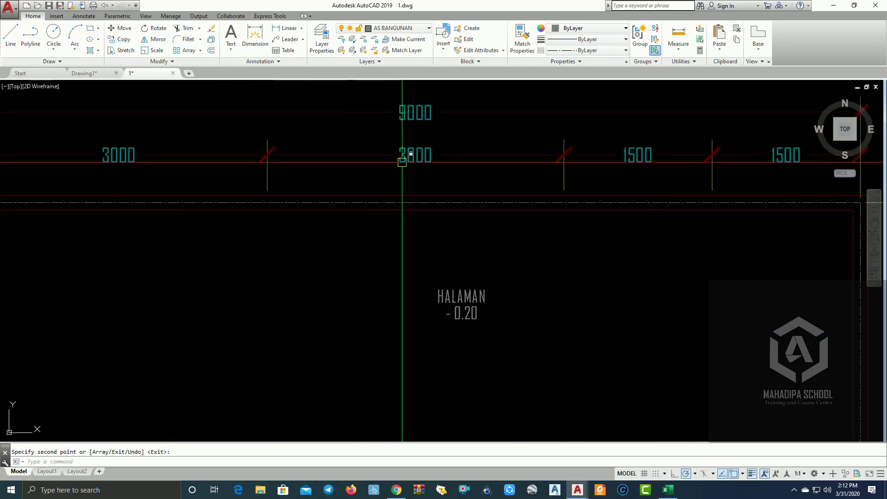
pyautogui.moveTo(404, 154); pyautogui.dragTo(382, 238, button='middle')
pyautogui.scroll(-4, 315, 214)
pyautogui.scroll(-1, 287, 198)
pyautogui.scroll(2, 287, 199)
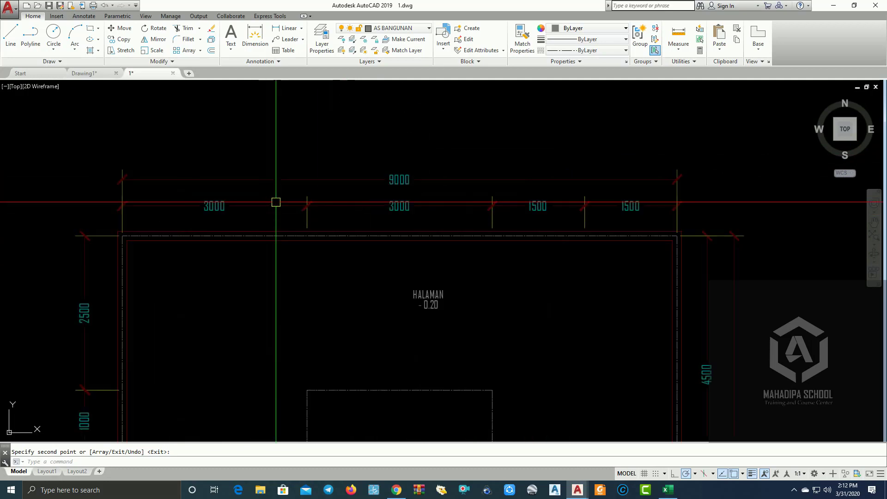
pyautogui.scroll(2, 301, 203)
pyautogui.scroll(-2, 305, 185)
pyautogui.scroll(1, 363, 184)
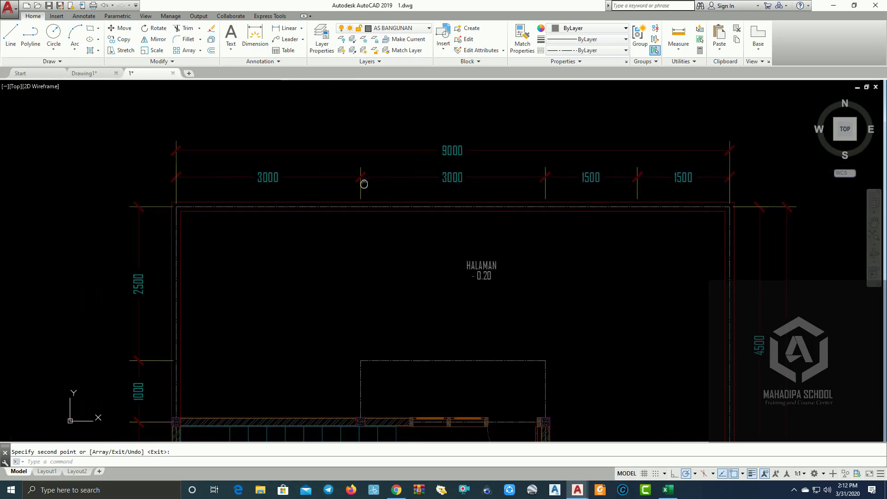
pyautogui.scroll(-1, 411, 194)
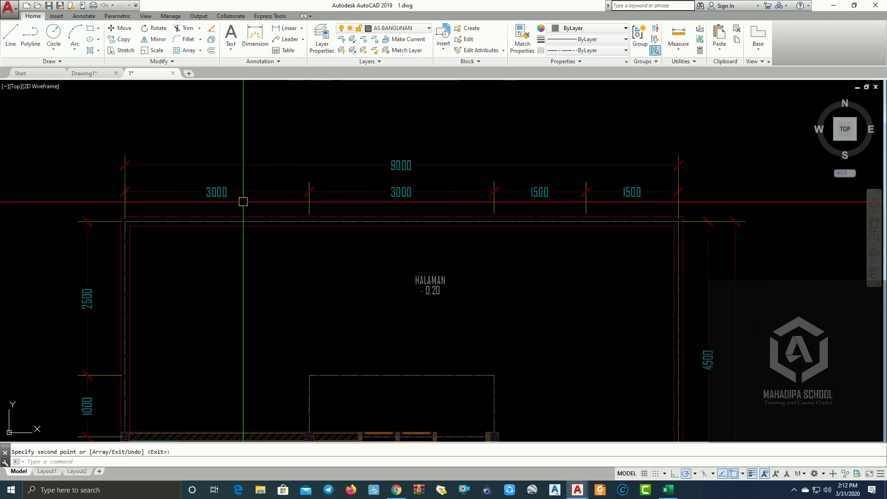
pyautogui.moveTo(318, 223); pyautogui.dragTo(270, 221, button='middle')
pyautogui.scroll(-2, 245, 215)
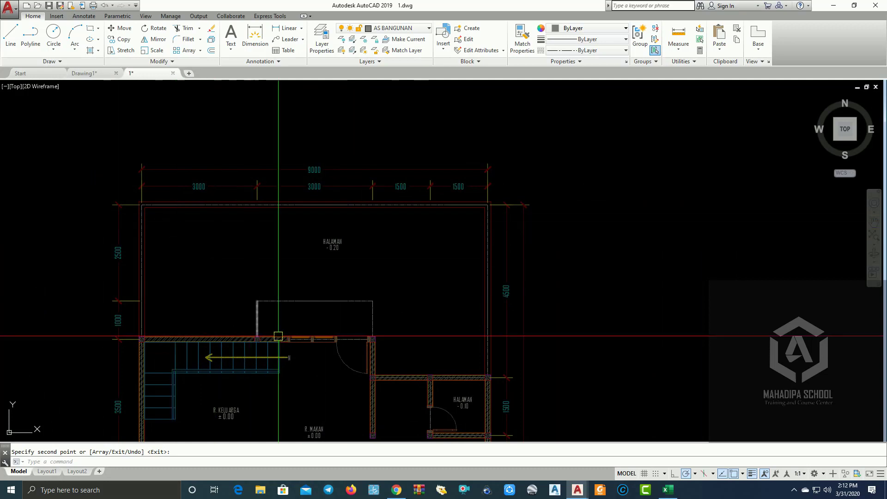
pyautogui.scroll(2, 272, 351)
pyautogui.scroll(2, 277, 323)
pyautogui.moveTo(290, 249); pyautogui.dragTo(345, 354, button='middle')
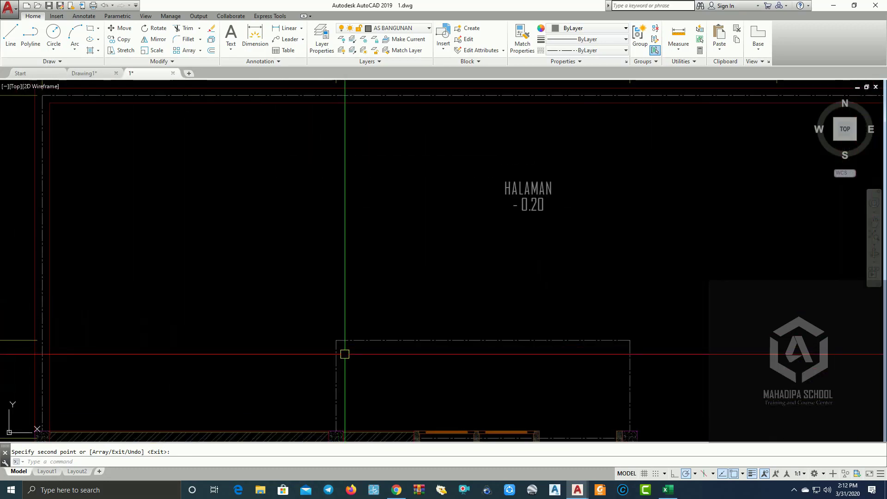
pyautogui.scroll(-2, 346, 354)
pyautogui.scroll(-2, 360, 338)
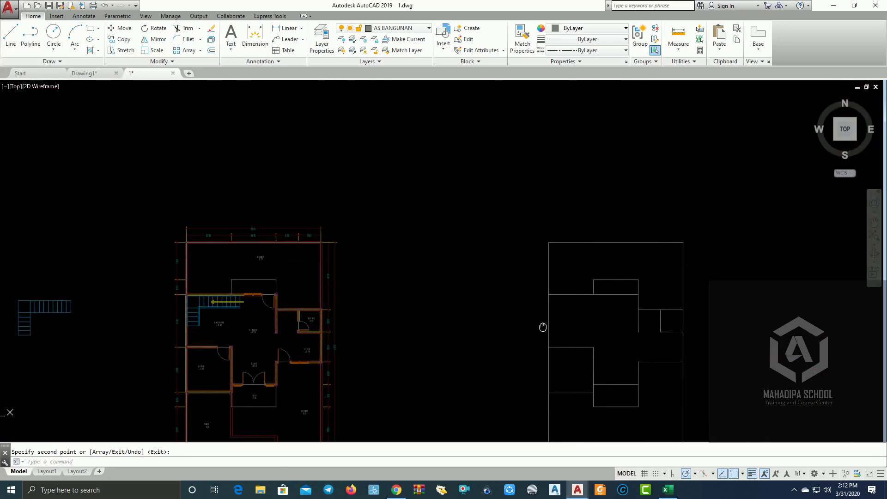
pyautogui.scroll(2, 616, 312)
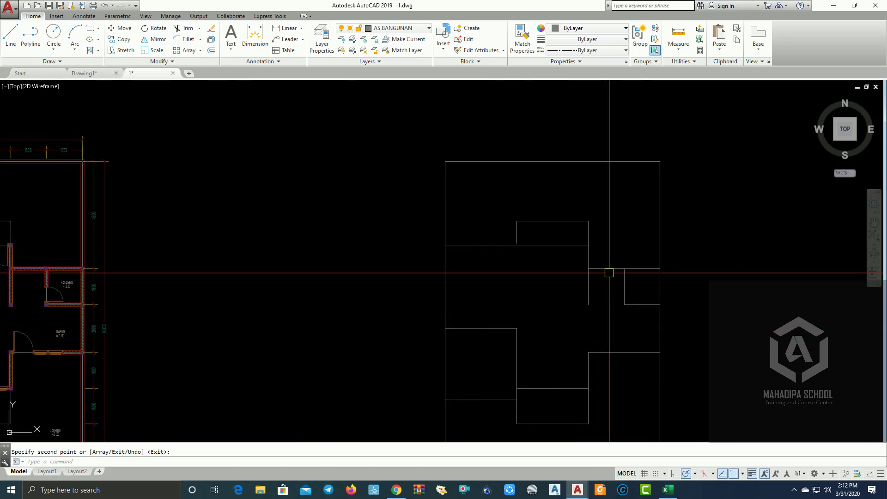
pyautogui.moveTo(602, 247); pyautogui.dragTo(646, 242, button='middle')
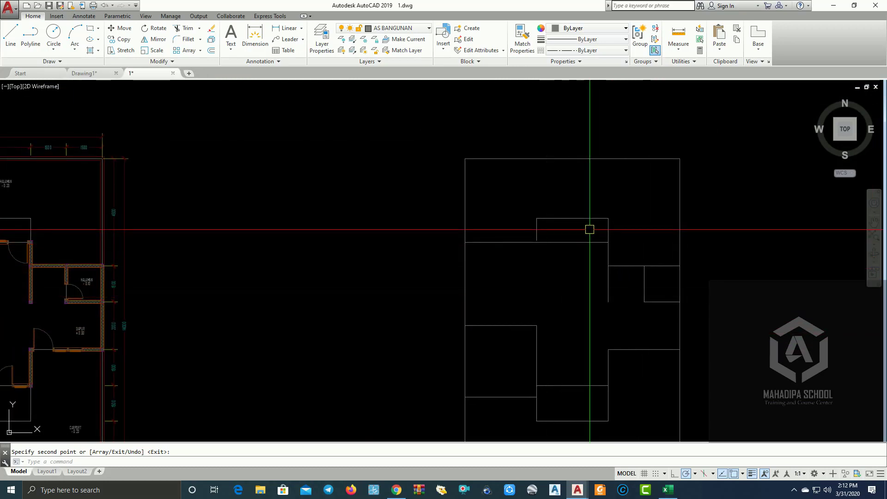
pyautogui.moveTo(575, 233); pyautogui.dragTo(694, 228, button='middle')
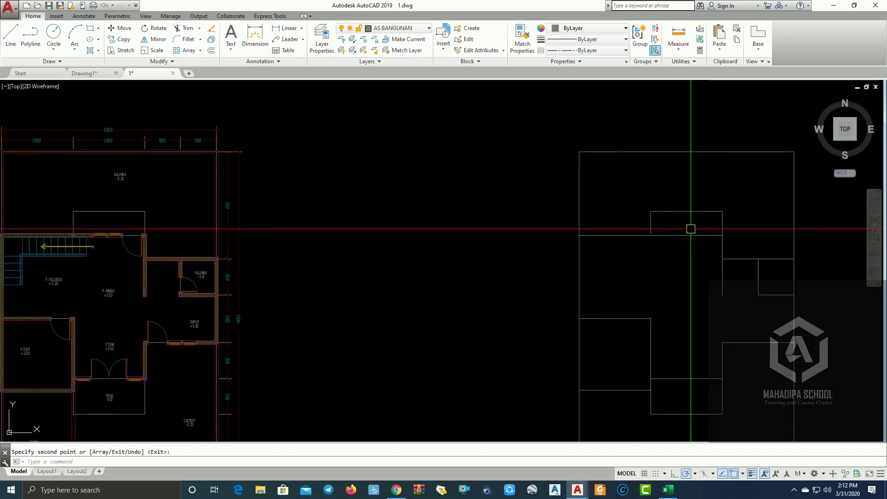
# Step: End Copy and select the small rectangle at the top of the copy, cancelling an accidental trim
pyautogui.press('Escape')
pyautogui.click(687, 220)
pyautogui.click(605, 187)
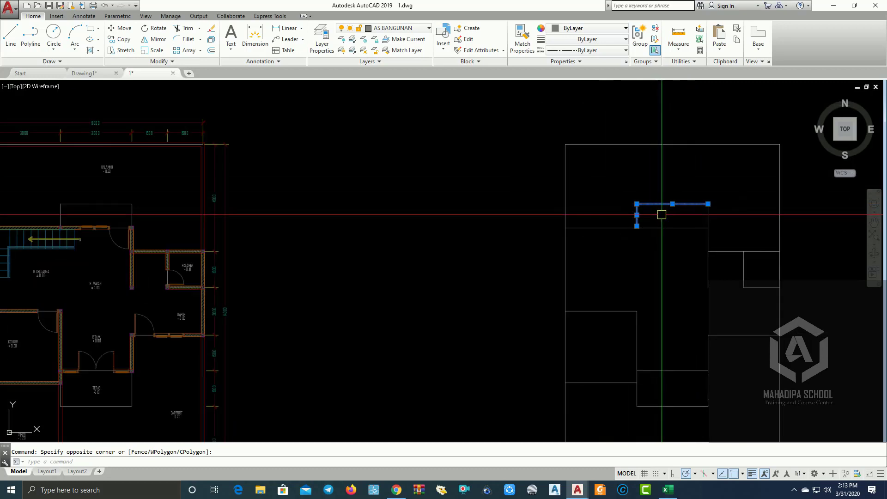
pyautogui.click(703, 207)
pyautogui.scroll(5, 668, 211)
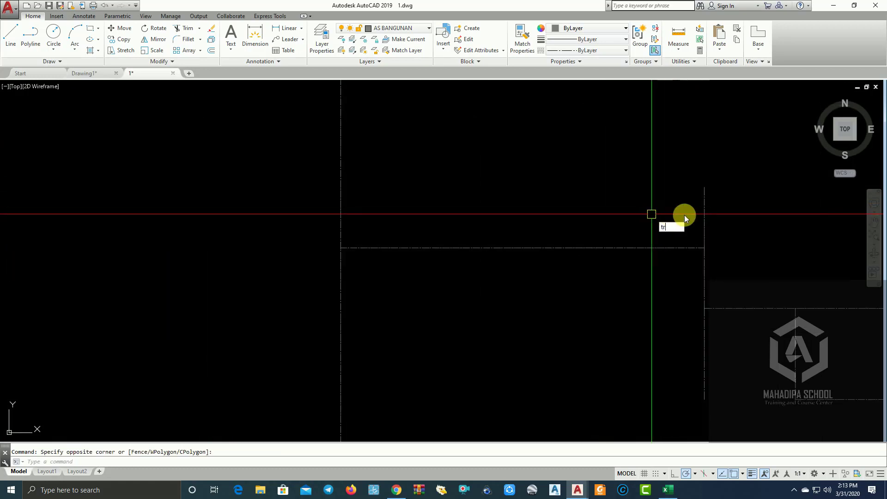
pyautogui.scroll(-5, 716, 218)
pyautogui.press('Escape')
pyautogui.scroll(5, 691, 199)
pyautogui.click(691, 198)
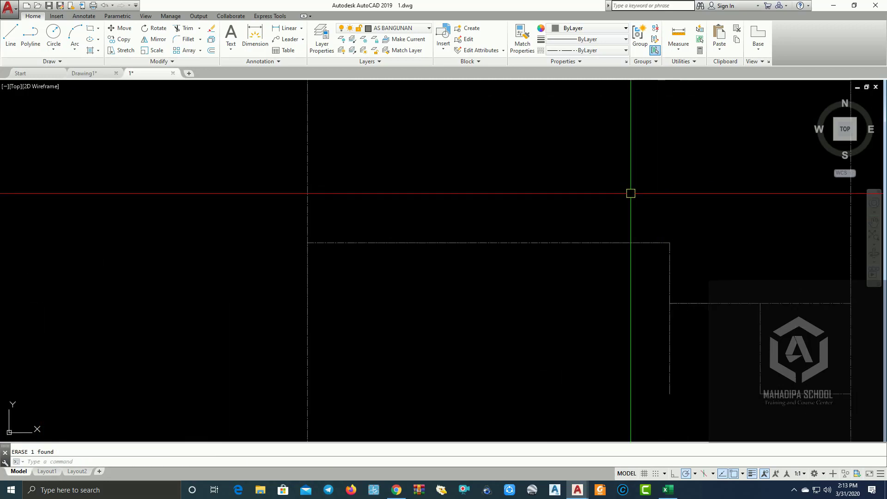
# Step: Crossing-select the small right-side rectangle in the copy and delete it
pyautogui.moveTo(630, 193); pyautogui.dragTo(570, 196, button='middle')
pyautogui.scroll(-3, 575, 192)
pyautogui.moveTo(559, 277)
pyautogui.mouseDown(button='middle')
pyautogui.moveTo(545, 241)
pyautogui.moveTo(505, 248)
pyautogui.mouseUp(button='middle')
pyautogui.click(587, 248)
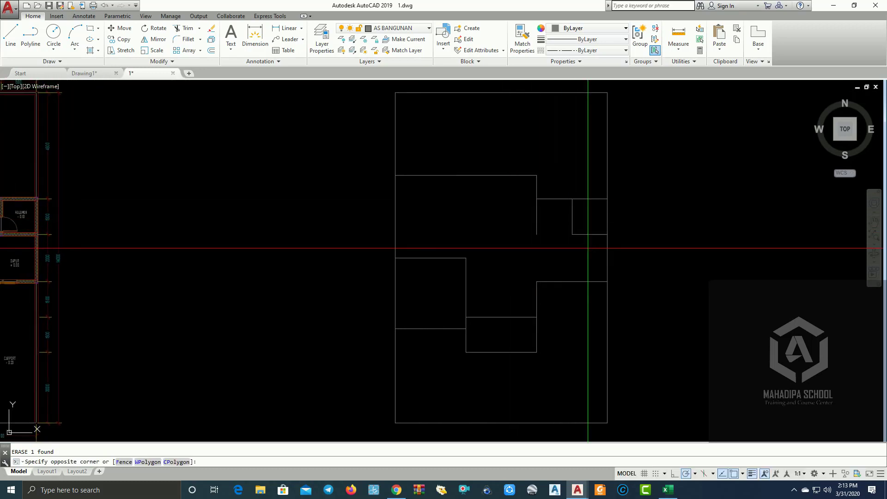
pyautogui.click(564, 223)
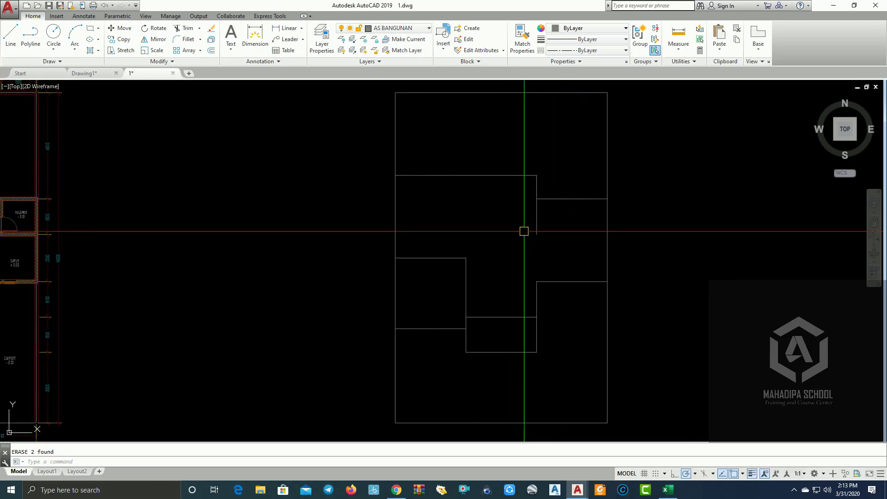
pyautogui.press('Delete')
pyautogui.moveTo(551, 230); pyautogui.dragTo(578, 237, button='middle')
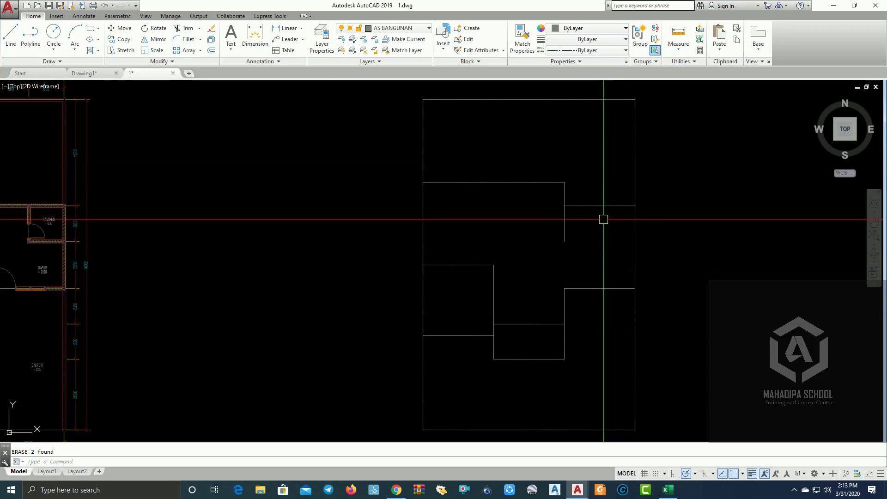
# Step: Zoom over the new outline, then start and cancel a linear dimension
pyautogui.scroll(2, 603, 250)
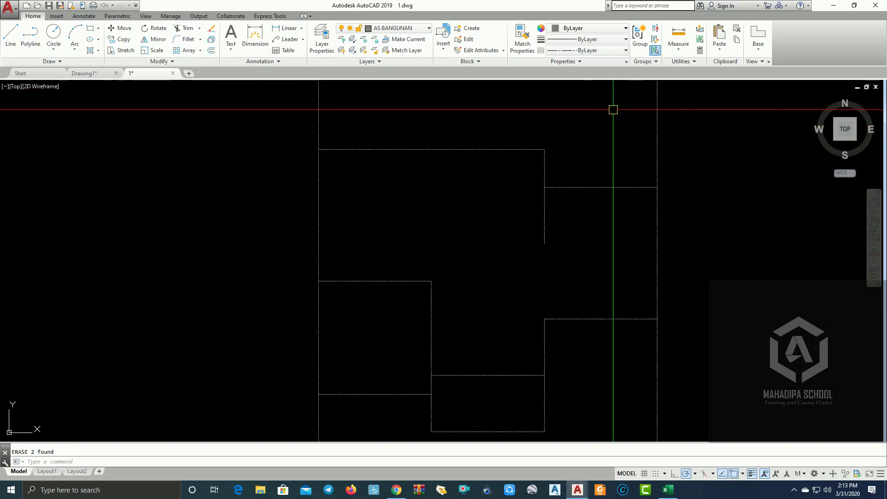
pyautogui.scroll(-2, 562, 229)
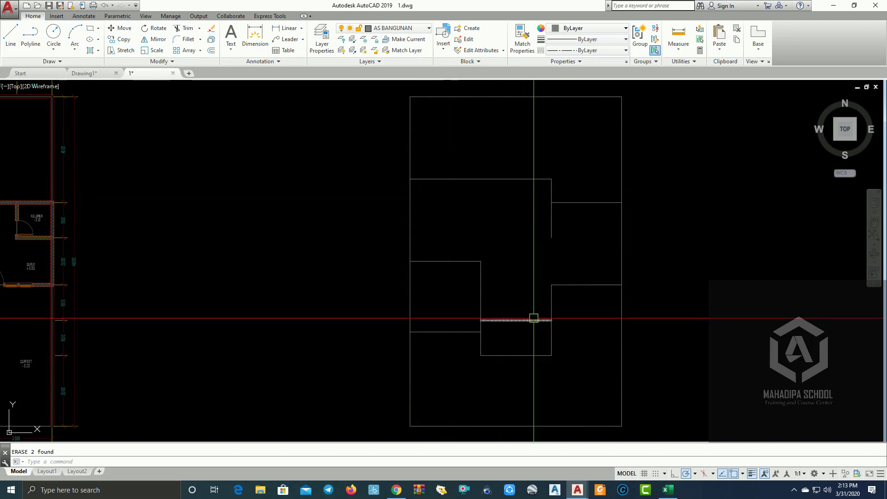
pyautogui.scroll(2, 527, 353)
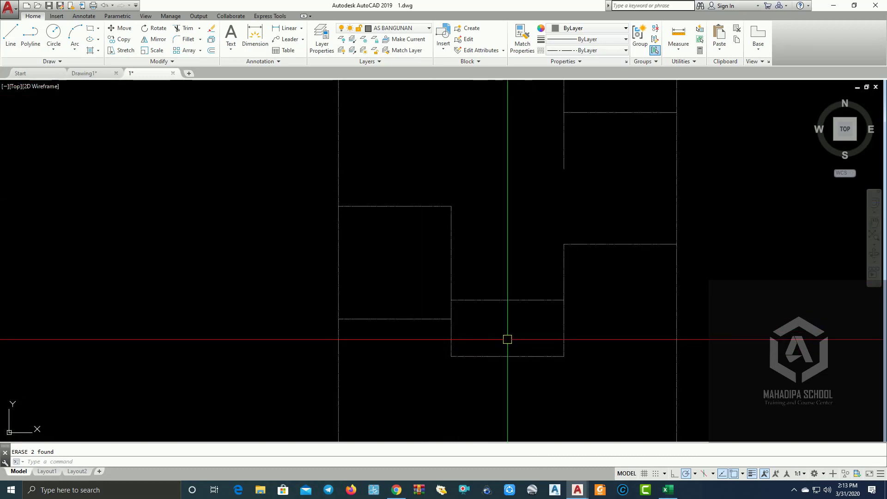
pyautogui.scroll(-2, 491, 330)
pyautogui.scroll(-1, 491, 330)
pyautogui.scroll(1, 485, 283)
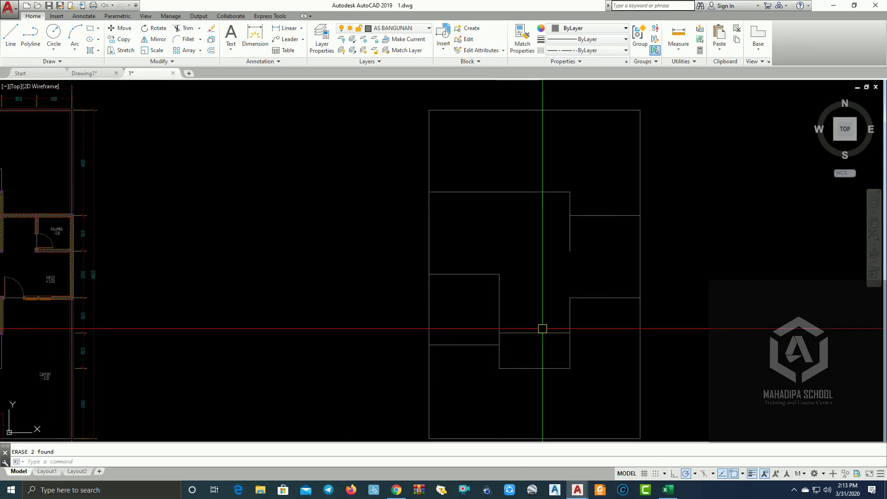
pyautogui.scroll(2, 538, 341)
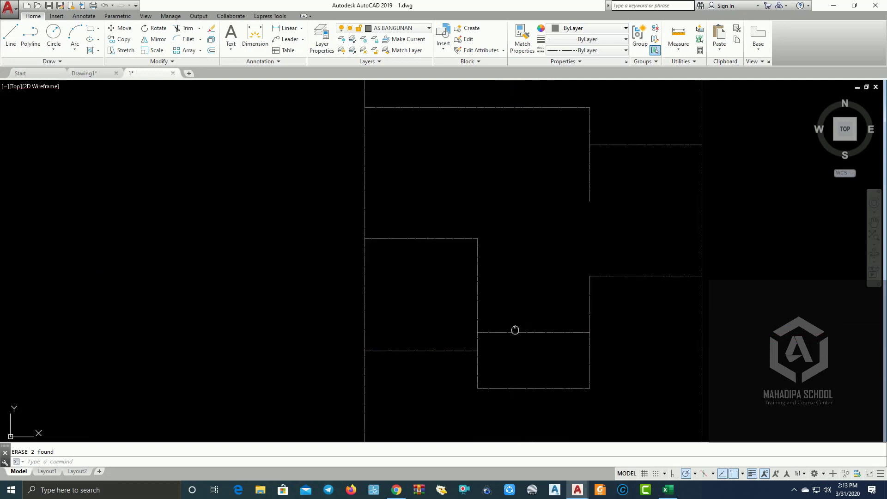
pyautogui.moveTo(515, 330); pyautogui.dragTo(564, 353, button='middle')
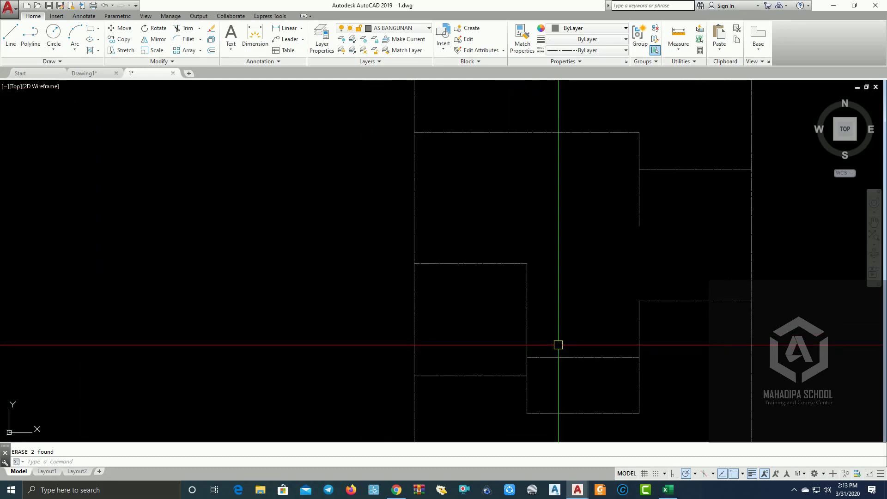
pyautogui.click(277, 32)
pyautogui.scroll(-3, 432, 283)
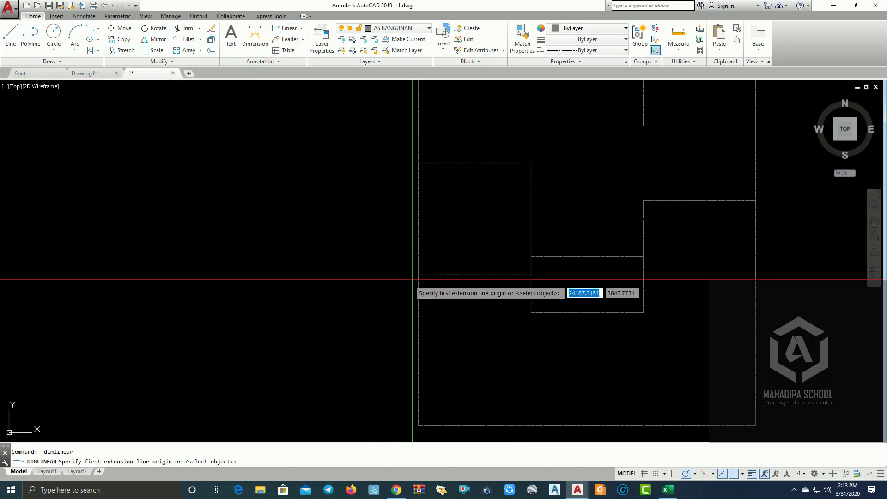
pyautogui.scroll(-2, 474, 233)
pyautogui.scroll(2, 489, 254)
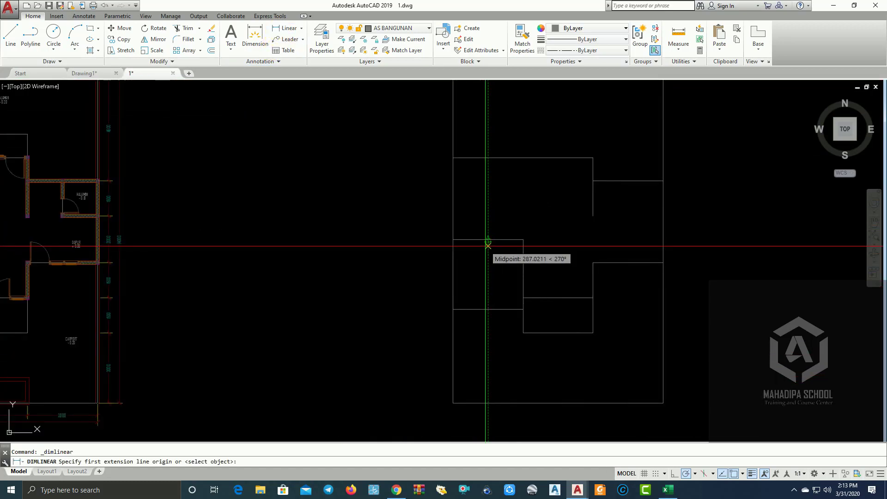
pyautogui.press('Escape')
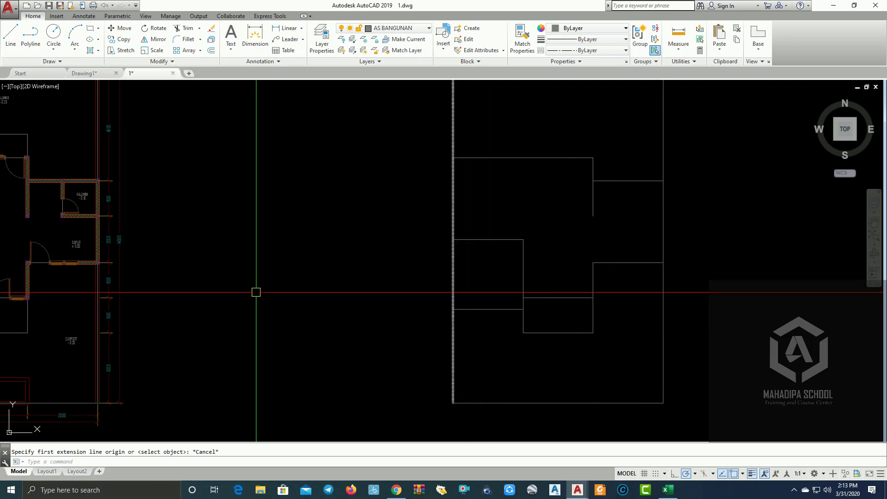
# Step: Pan between the ground floor plan and the new outline to compare them
pyautogui.moveTo(166, 283); pyautogui.dragTo(426, 285, button='middle')
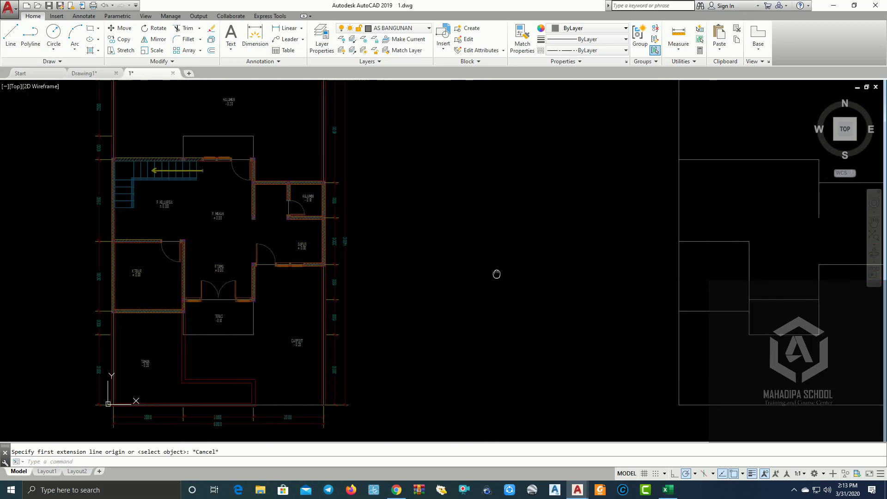
pyautogui.moveTo(635, 286); pyautogui.dragTo(495, 275, button='middle')
pyautogui.moveTo(616, 263); pyautogui.dragTo(603, 298, button='middle')
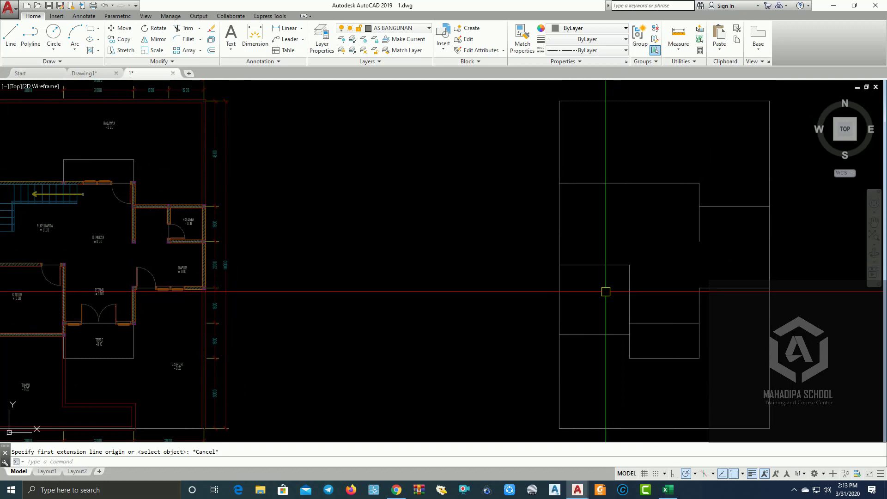
pyautogui.scroll(-2, 417, 229)
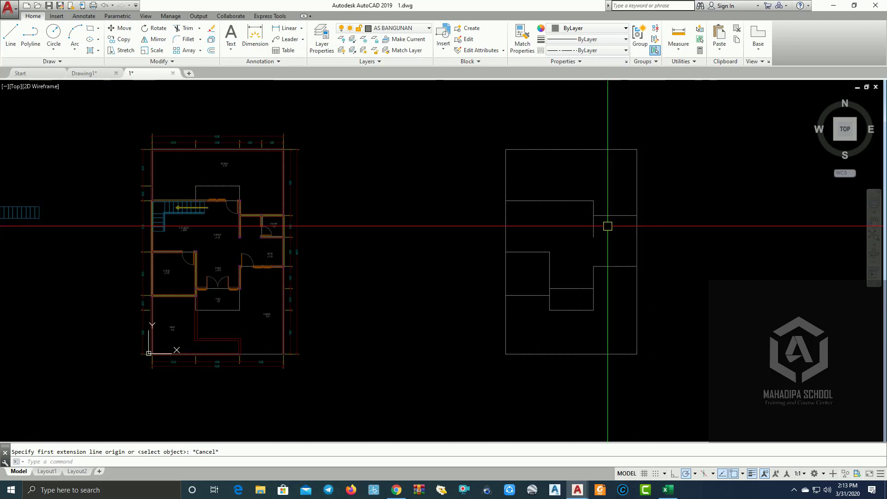
pyautogui.moveTo(594, 218); pyautogui.dragTo(498, 217, button='middle')
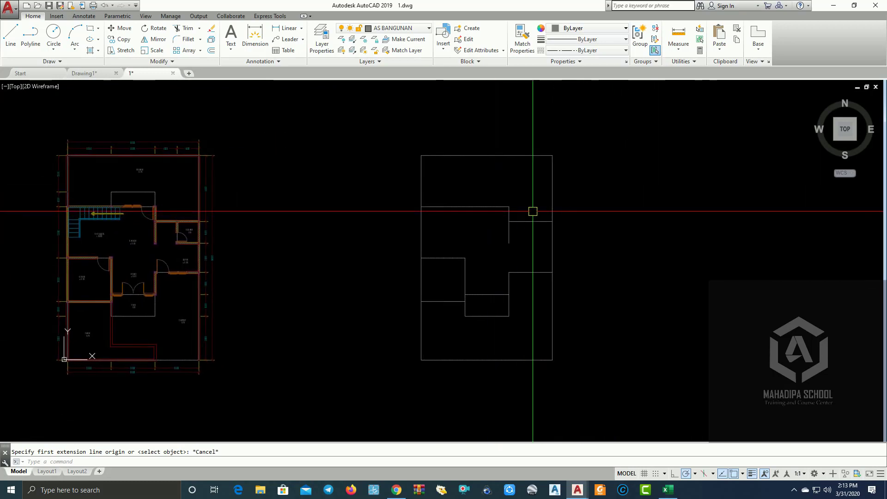
pyautogui.scroll(2, 514, 217)
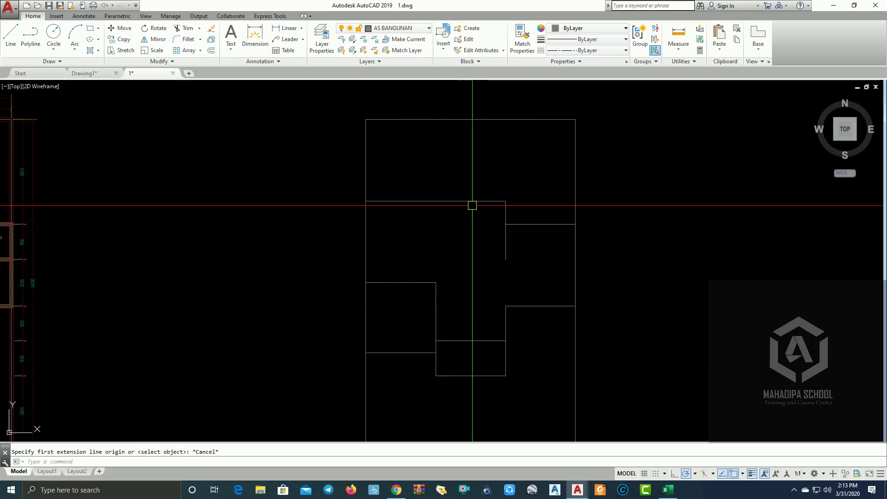
pyautogui.scroll(2, 479, 227)
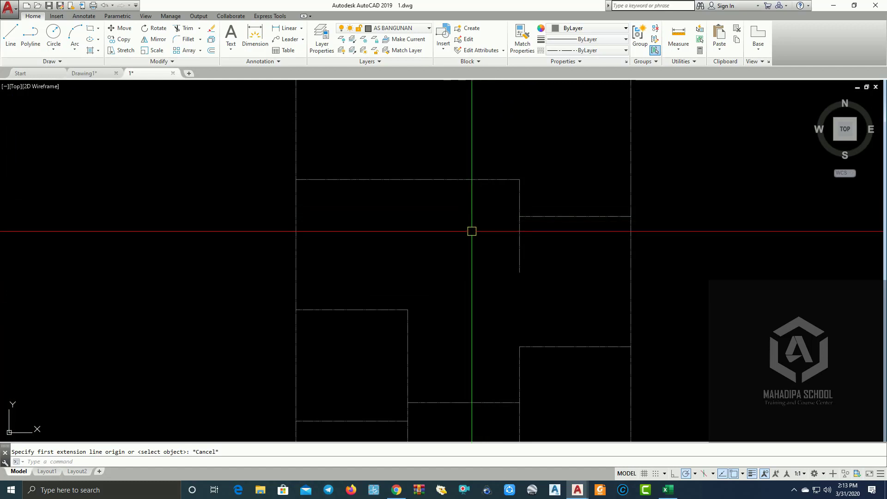
# Step: Offset the upper room's top line 3000 units downward
pyautogui.write('3000')
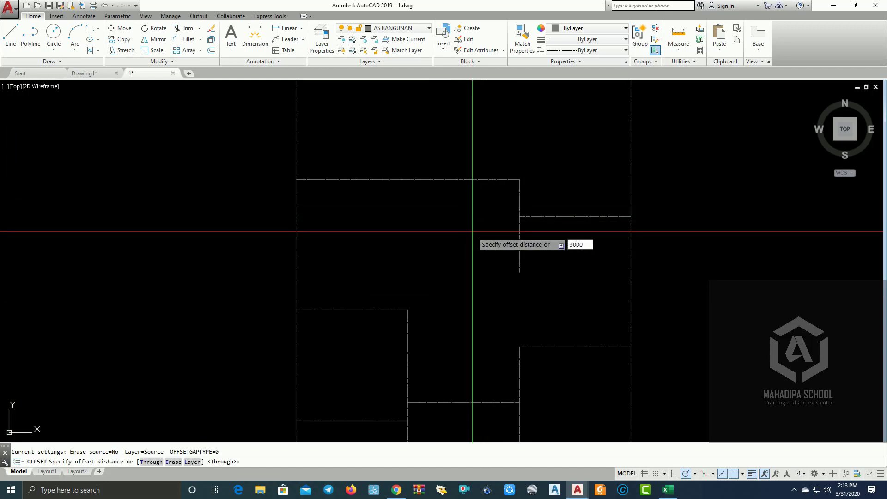
pyautogui.press('Return')
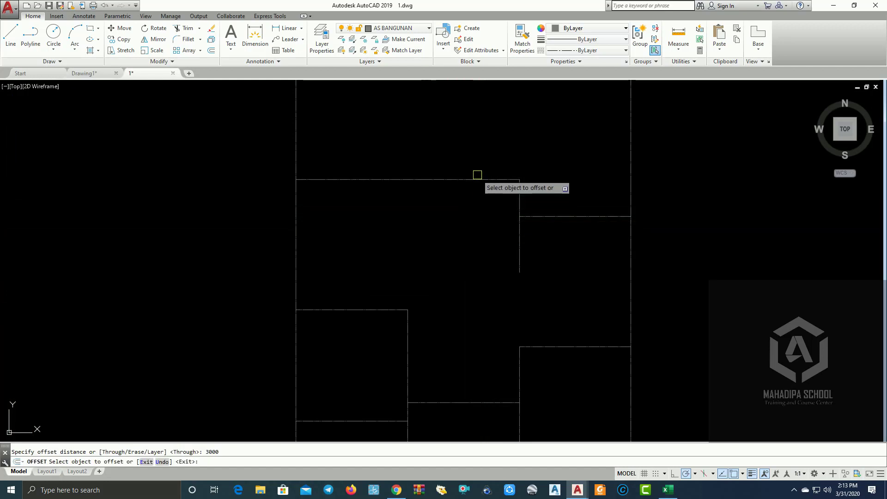
pyautogui.click(476, 179)
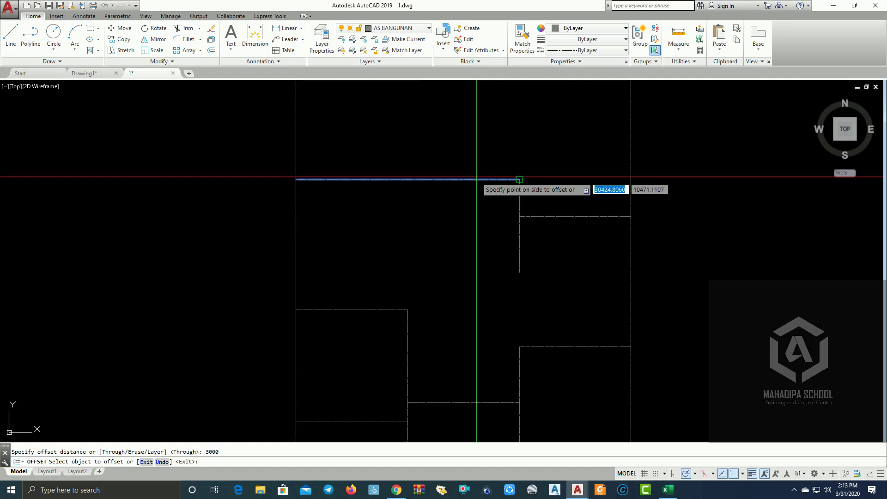
pyautogui.click(475, 230)
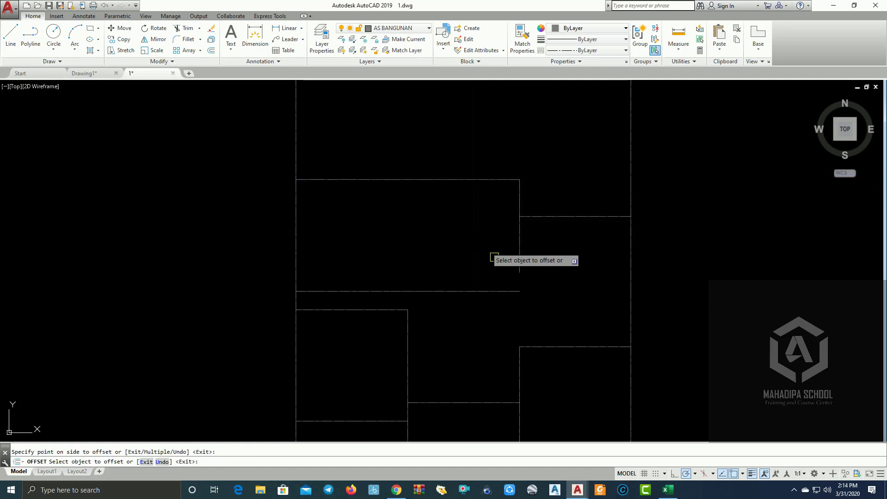
pyautogui.press('Escape')
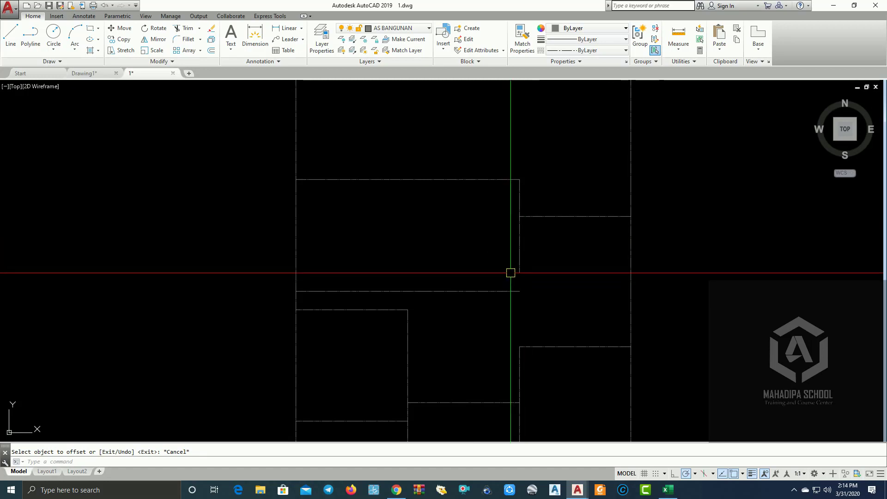
# Step: Extend a line to close the room box with all objects as boundaries, then cancel Extend and zoom out
pyautogui.click(600, 352)
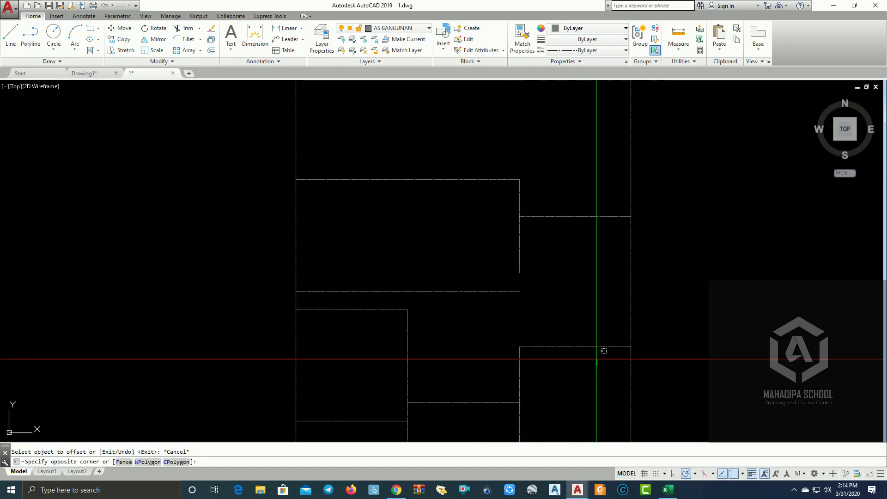
pyautogui.click(584, 303)
pyautogui.click(578, 229)
pyautogui.click(559, 197)
pyautogui.press('Escape')
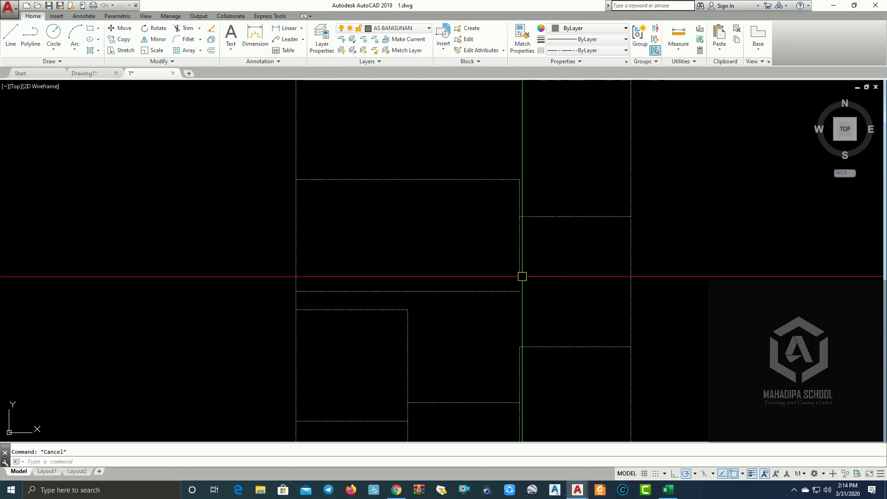
pyautogui.write('ex')
pyautogui.press('Return')
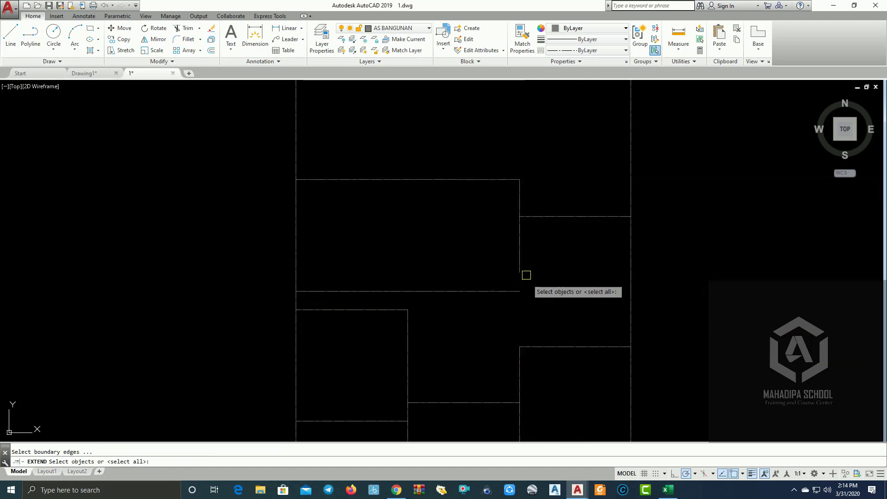
pyautogui.press('Return')
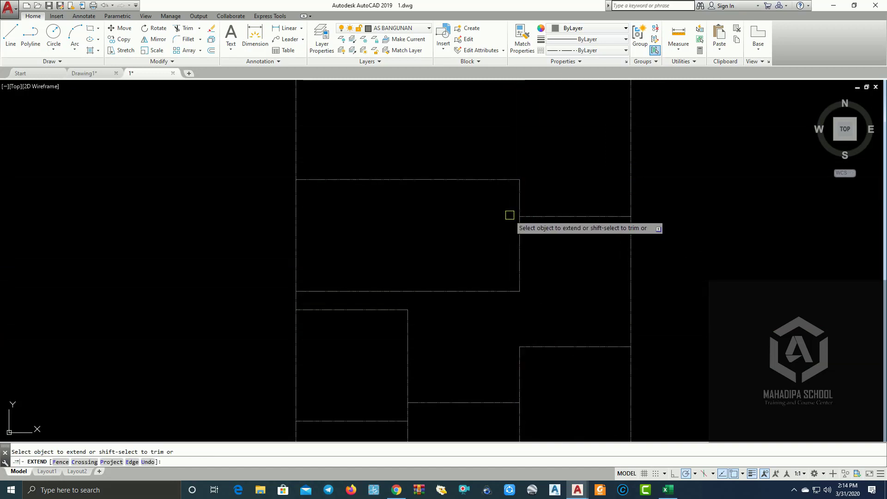
pyautogui.press('Escape')
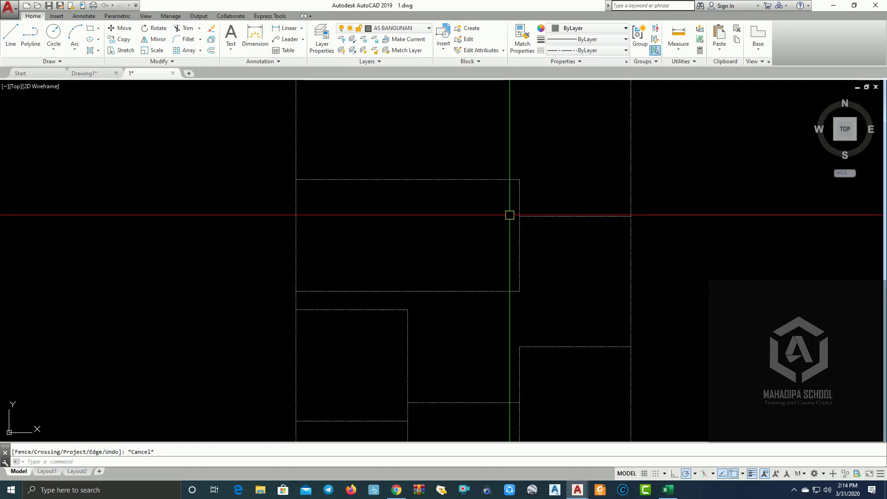
pyautogui.scroll(-2, 510, 215)
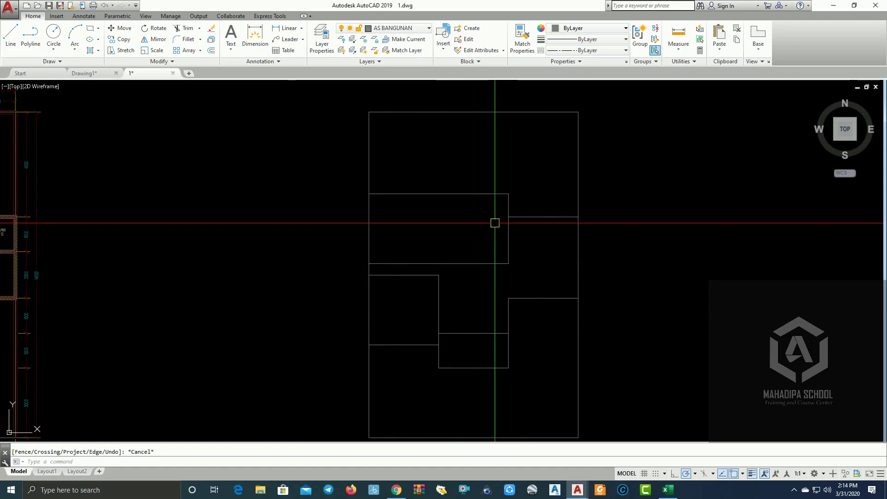
# Step: Offset two lines of the new outline by 3000, including the vertical line beside the upper room
pyautogui.write('o')
pyautogui.press('Return')
pyautogui.write('3')
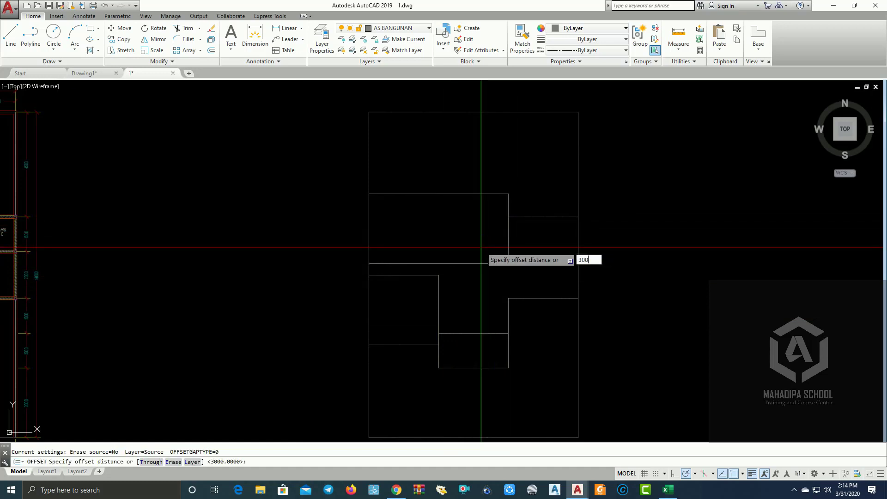
pyautogui.write('0')
pyautogui.press('Return')
pyautogui.click(506, 232)
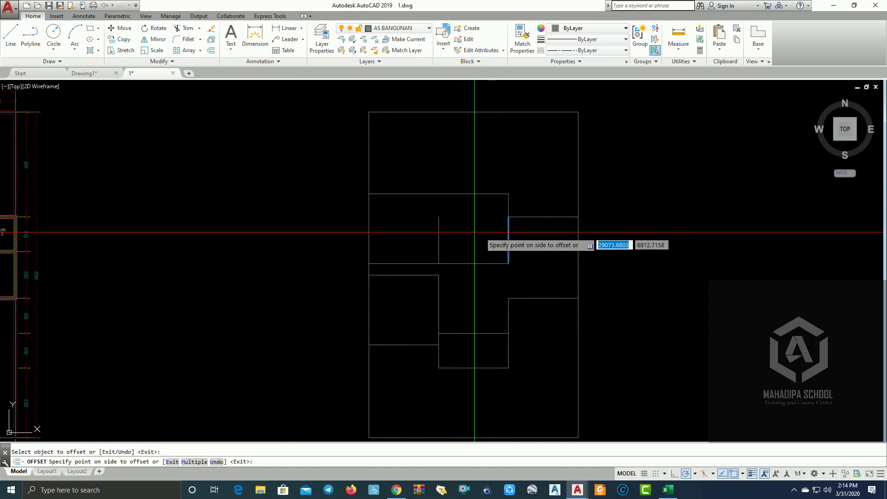
pyautogui.click(476, 234)
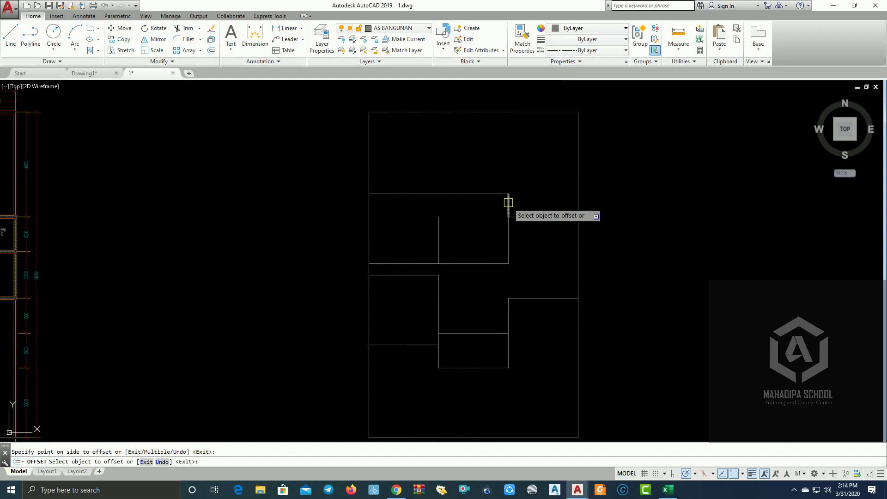
pyautogui.click(508, 202)
pyautogui.click(439, 245)
pyautogui.press('Escape')
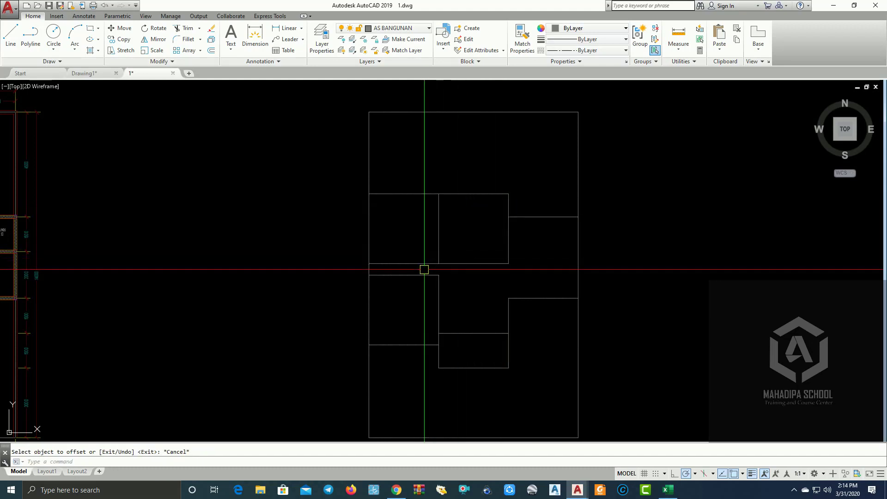
# Step: Start a trim on the new plan, re-centre the view, then cancel the trim
pyautogui.write('t')
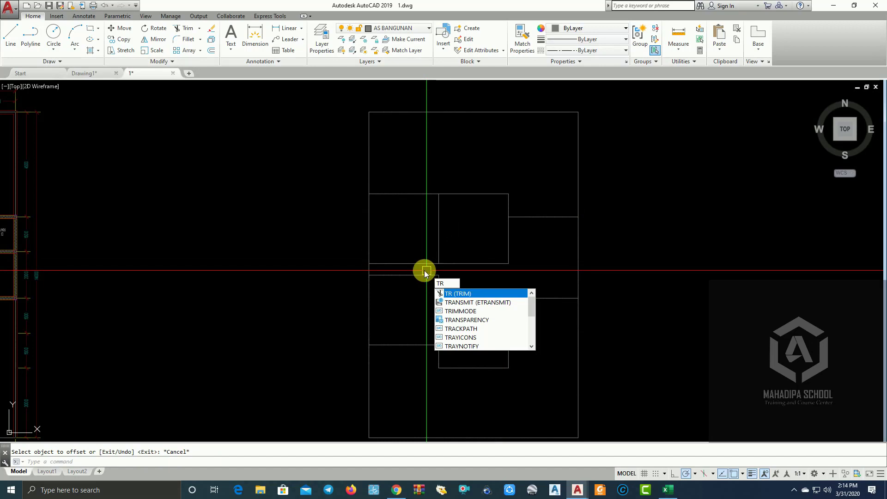
pyautogui.press('Return')
pyautogui.scroll(-2, 476, 269)
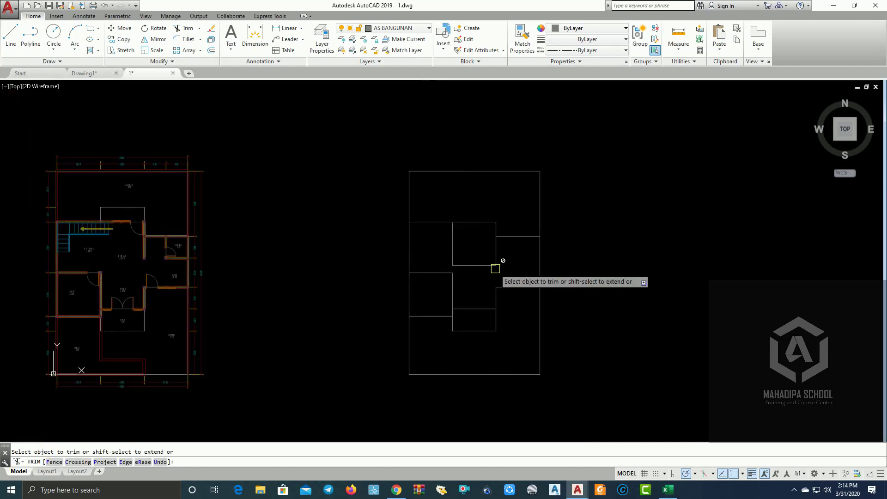
pyautogui.scroll(2, 492, 271)
pyautogui.moveTo(475, 289); pyautogui.dragTo(489, 263, button='middle')
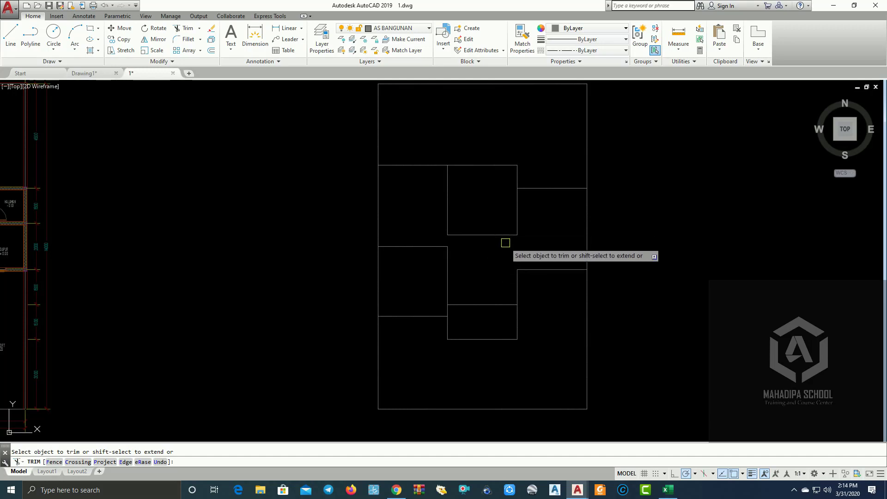
pyautogui.press('Escape')
# Step: Erase the two short right-hand horizontal lines of the new outline and check the result
pyautogui.click(568, 297)
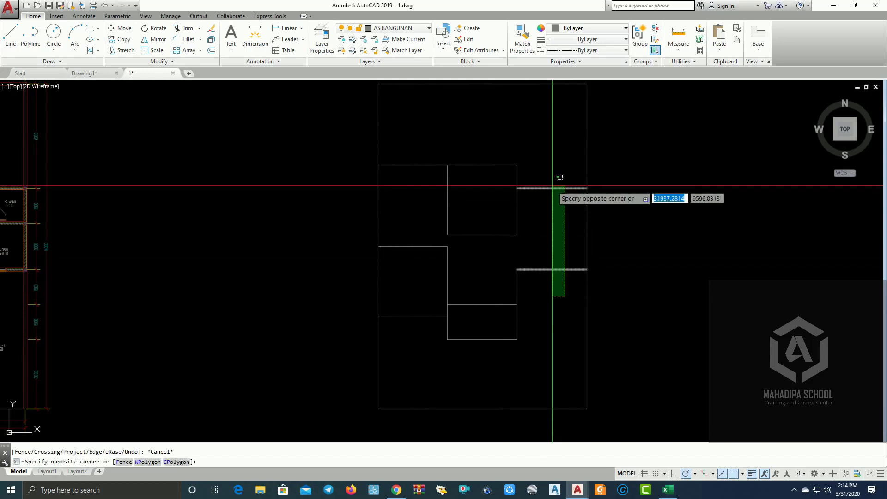
pyautogui.click(552, 186)
pyautogui.write('e')
pyautogui.press('Return')
pyautogui.moveTo(544, 224); pyautogui.dragTo(560, 232, button='middle')
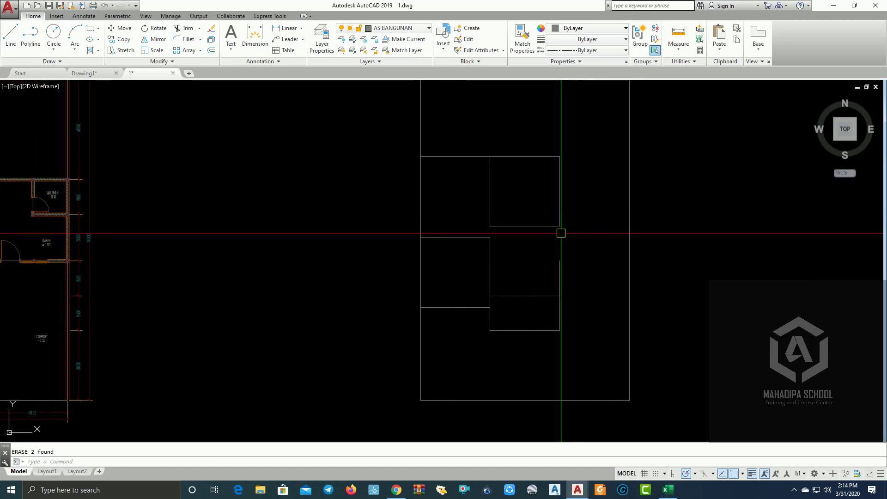
pyautogui.scroll(2, 512, 260)
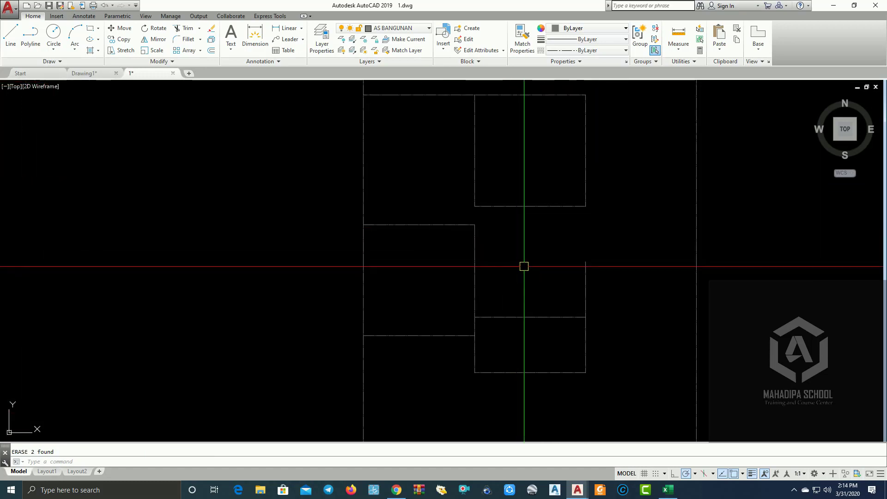
pyautogui.moveTo(525, 259); pyautogui.dragTo(566, 333, button='middle')
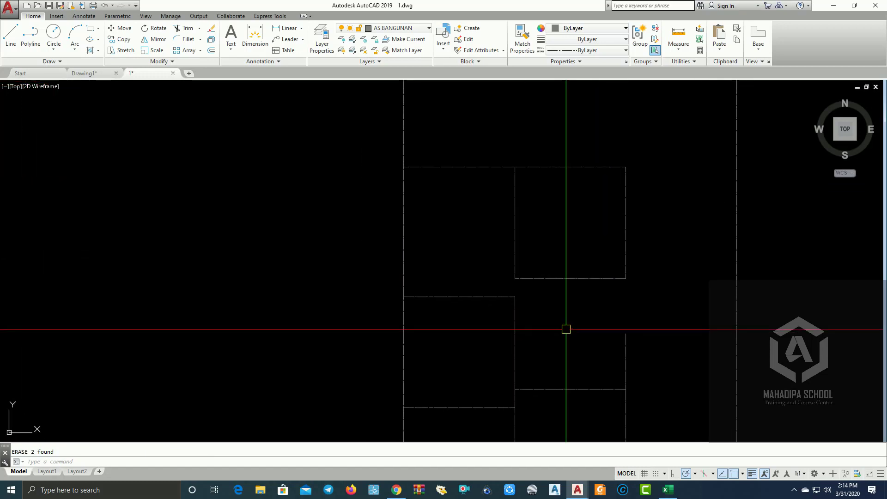
pyautogui.scroll(-3, 549, 318)
pyautogui.scroll(1, 549, 301)
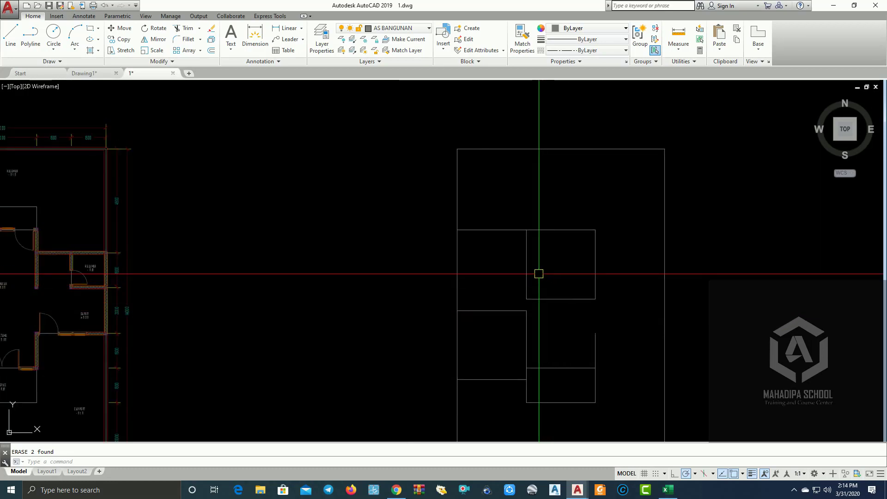
pyautogui.moveTo(491, 254); pyautogui.dragTo(509, 223, button='middle')
pyautogui.scroll(2, 531, 277)
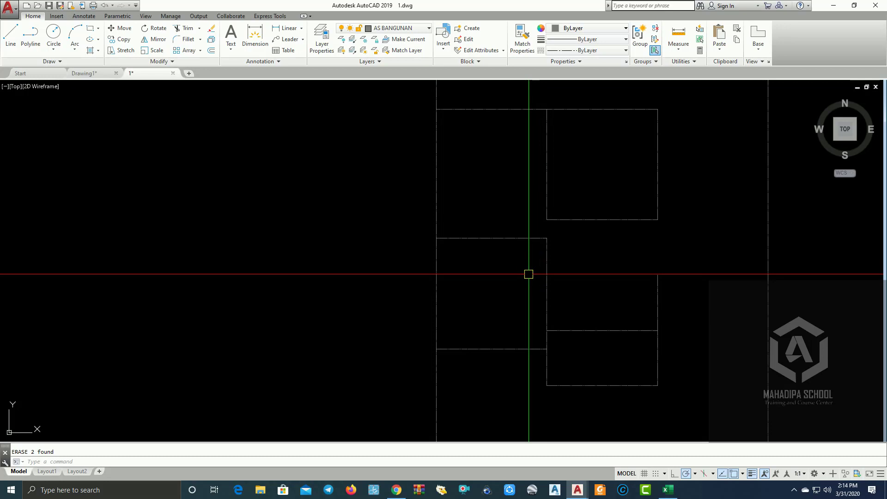
pyautogui.moveTo(597, 236); pyautogui.dragTo(604, 283, button='middle')
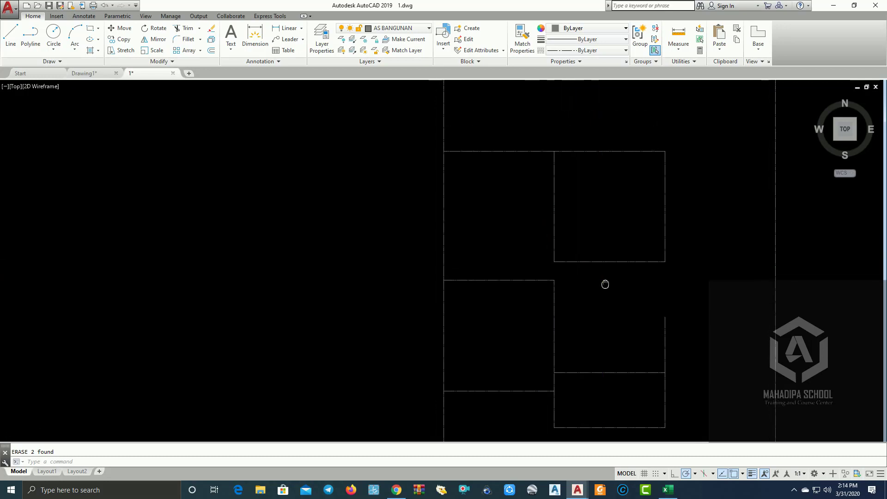
pyautogui.scroll(-2, 609, 271)
# Step: Undo the last two edits to restore the erased horizontal lines
pyautogui.hotkey('ctrl', 'z')
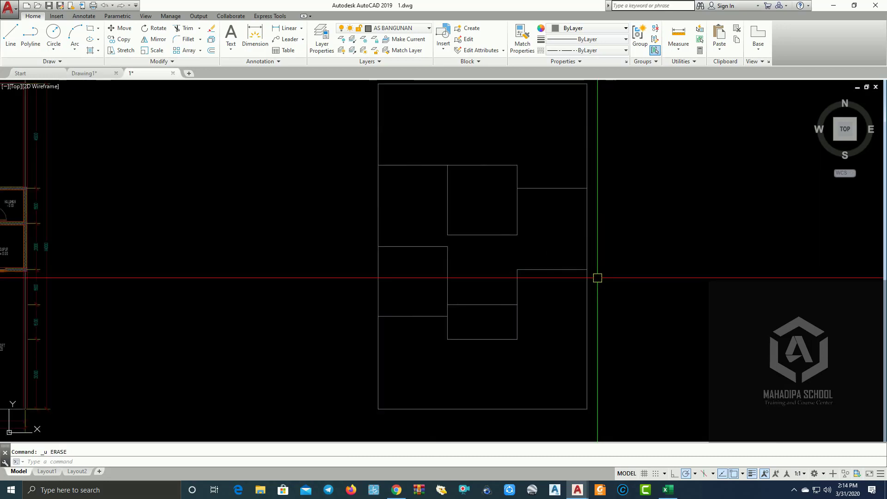
pyautogui.hotkey('ctrl', 'z')
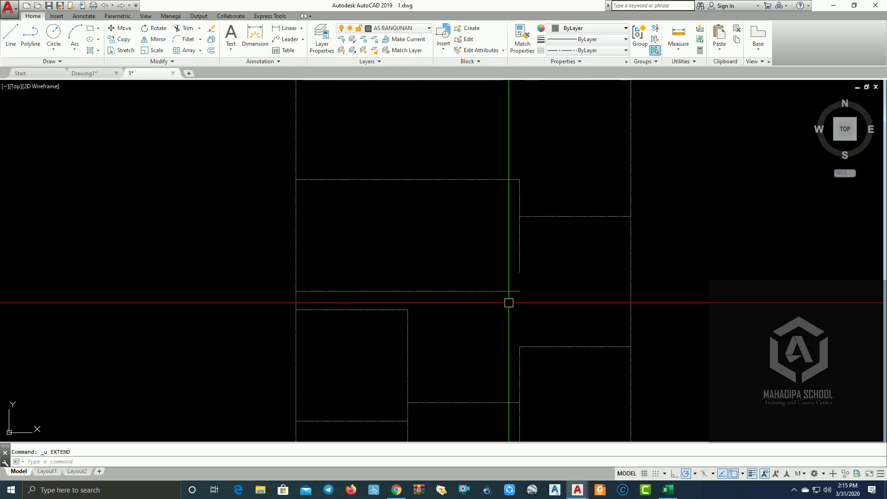
pyautogui.scroll(-2, 578, 213)
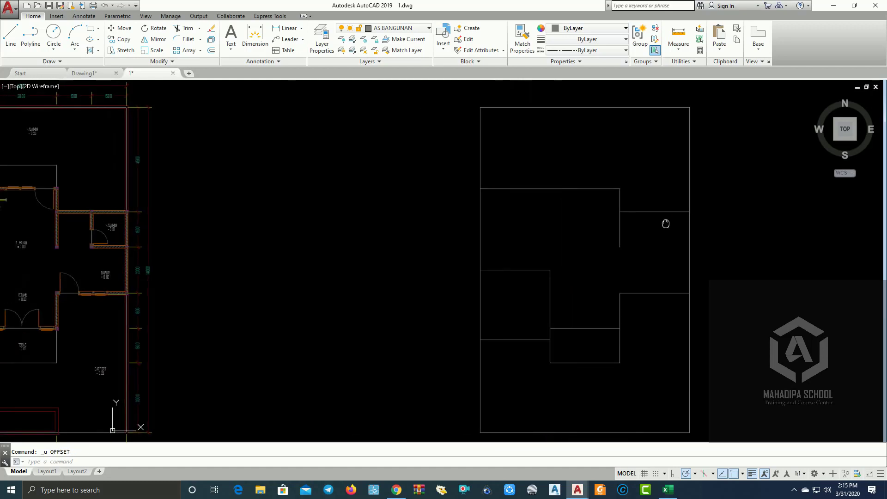
pyautogui.scroll(2, 658, 224)
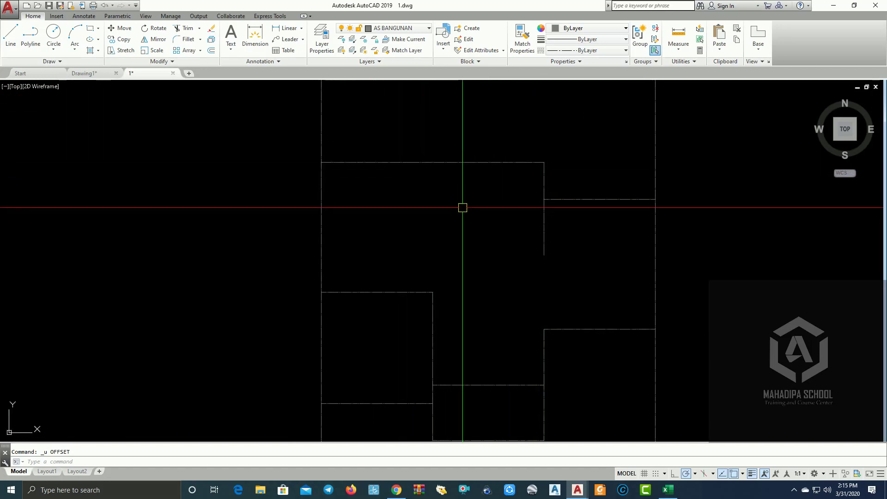
pyautogui.scroll(2, 600, 180)
# Step: Join the two pieces of the broken inner vertical line into a single line
pyautogui.click(580, 153)
pyautogui.click(570, 134)
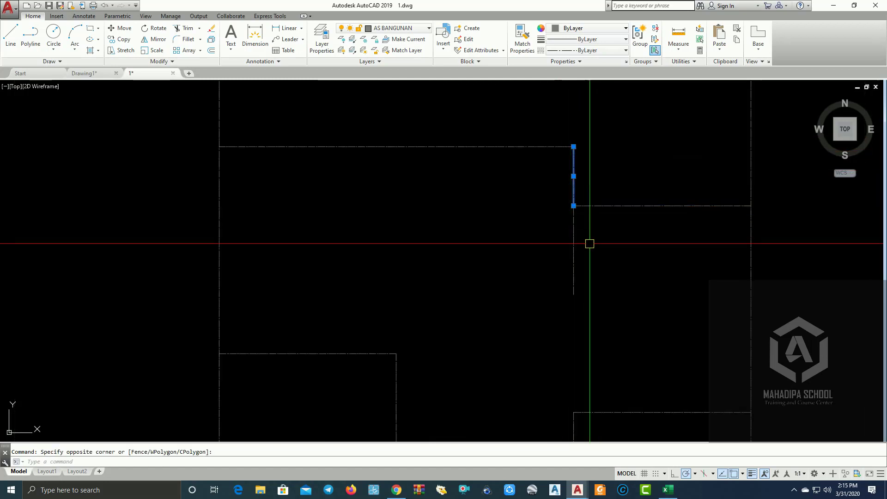
pyautogui.scroll(2, 555, 221)
pyautogui.click(522, 210)
pyautogui.write('j')
pyautogui.press('Return')
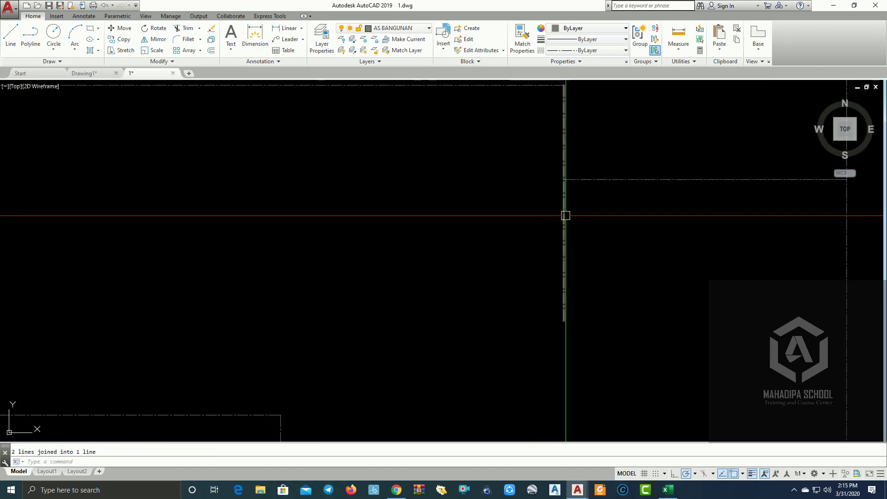
pyautogui.click(564, 214)
pyautogui.press('Escape')
pyautogui.scroll(-3, 504, 225)
# Step: Offset the joined inner vertical line 3000 to the left
pyautogui.write('o')
pyautogui.press('Return')
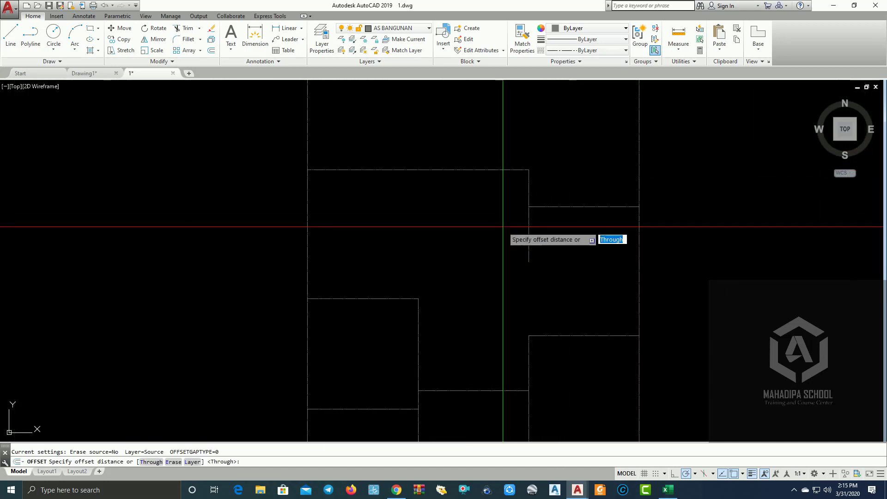
pyautogui.write('3000')
pyautogui.press('Return')
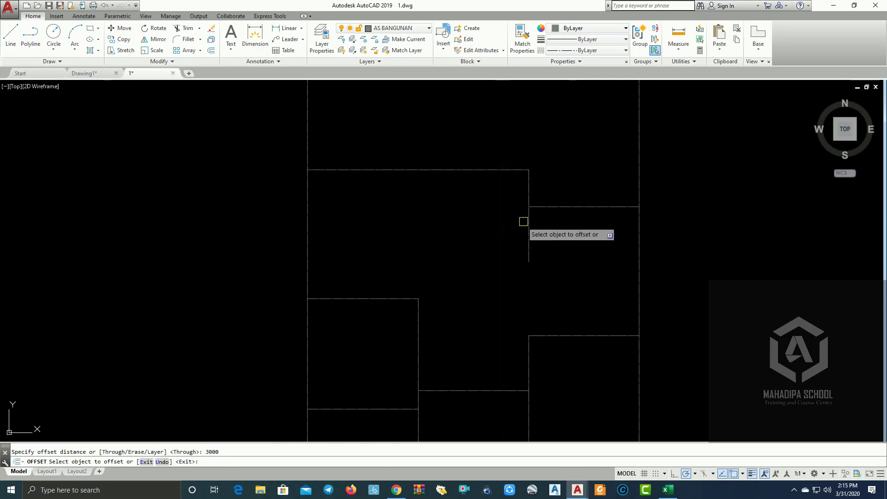
pyautogui.click(529, 222)
pyautogui.press('Escape')
pyautogui.write('o')
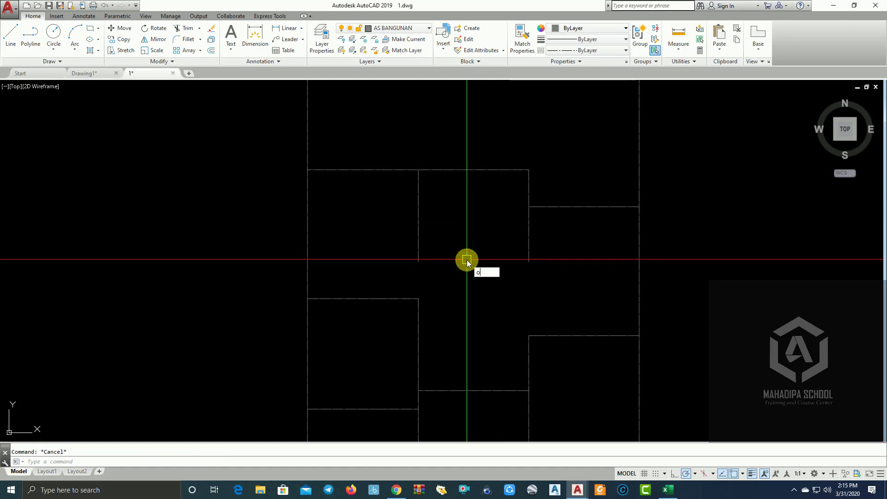
# Step: Offset the outline's top line 2500 downward
pyautogui.press('Return')
pyautogui.write('2500')
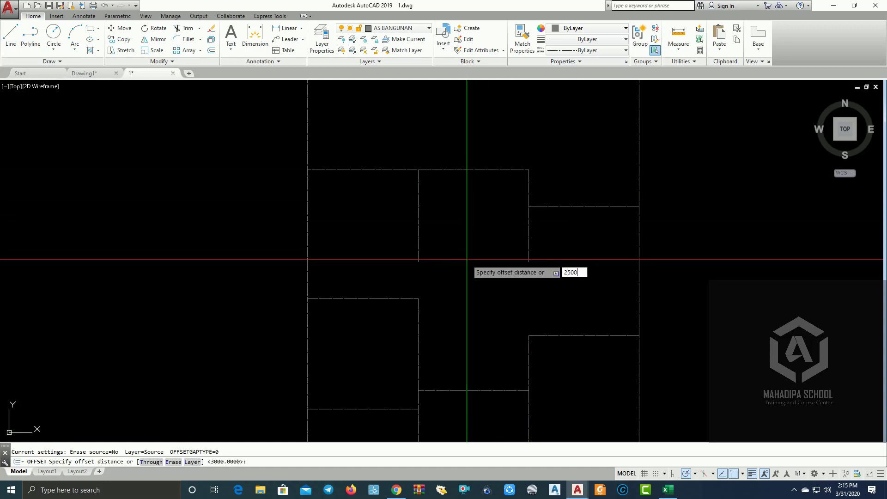
pyautogui.press('Return')
pyautogui.click(471, 168)
pyautogui.click(469, 200)
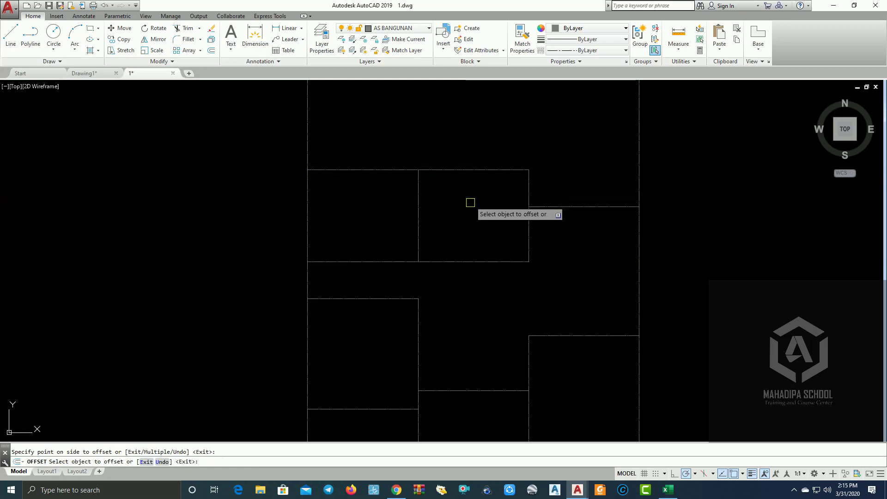
pyautogui.press('Escape')
# Step: Start a trim with cutting edges selected, look over both plans, then cancel it
pyautogui.press('Return')
pyautogui.click(411, 275)
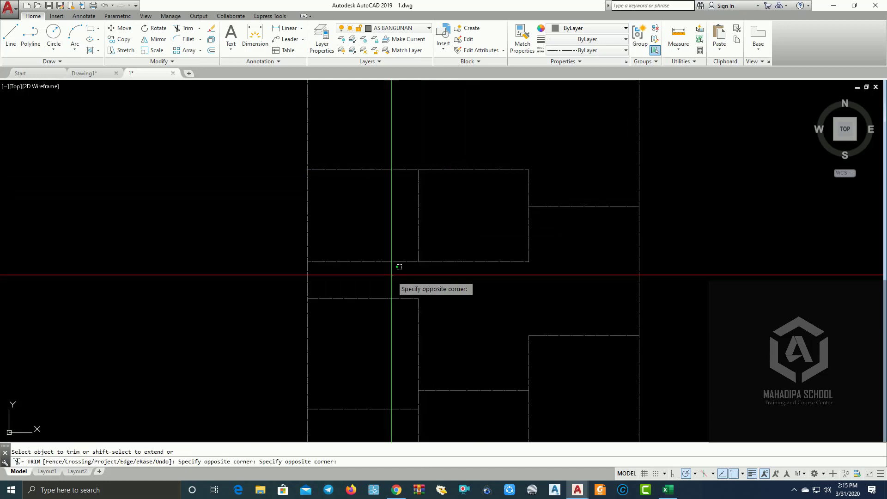
pyautogui.click(421, 250)
pyautogui.press('Return')
pyautogui.scroll(-4, 538, 256)
pyautogui.moveTo(253, 268); pyautogui.dragTo(336, 263, button='middle')
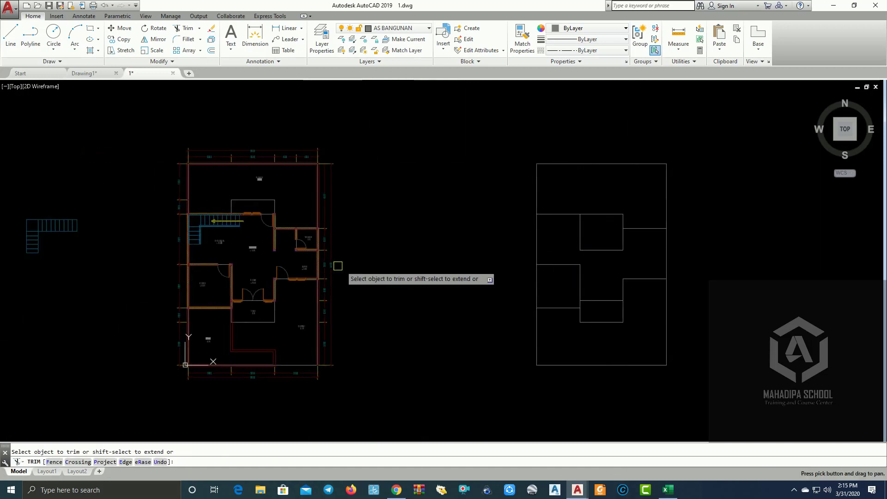
pyautogui.scroll(2, 286, 261)
pyautogui.scroll(2, 266, 222)
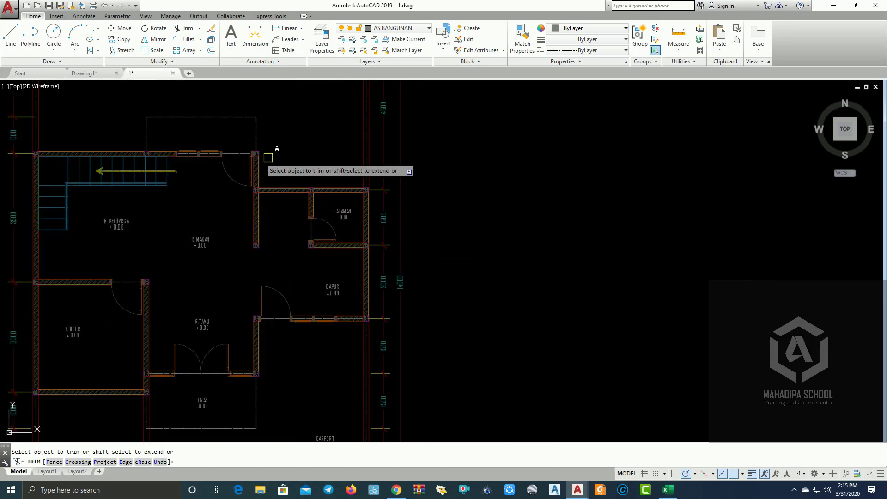
pyautogui.scroll(-1, 269, 233)
pyautogui.scroll(-1, 271, 239)
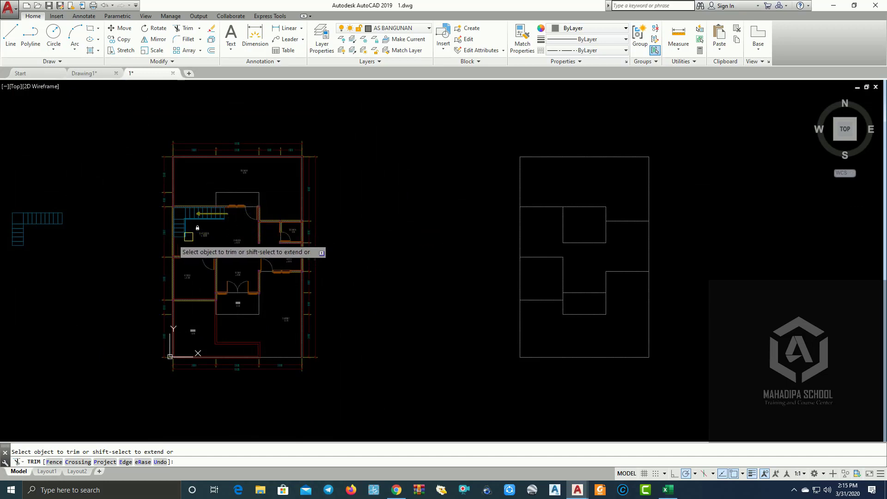
pyautogui.scroll(3, 605, 203)
pyautogui.moveTo(569, 210); pyautogui.dragTo(491, 210, button='middle')
pyautogui.press('Escape')
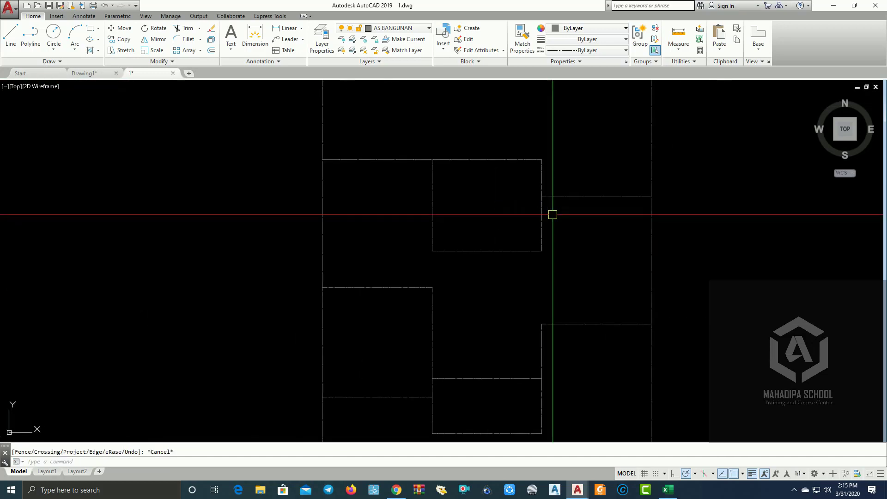
# Step: Select the right-hand vertical line and start an extend, then cancel it
pyautogui.scroll(1, 552, 236)
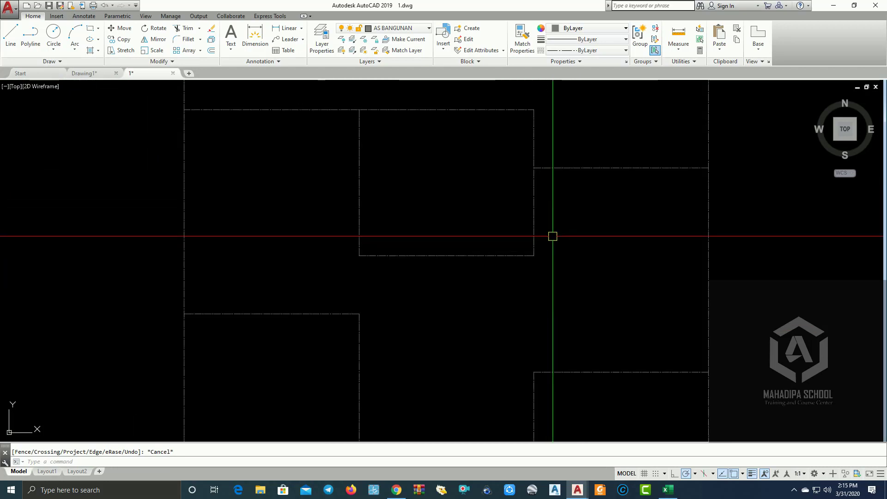
pyautogui.moveTo(553, 236); pyautogui.dragTo(521, 212)
pyautogui.moveTo(554, 236); pyautogui.dragTo(551, 156, button='middle')
pyautogui.write('ex')
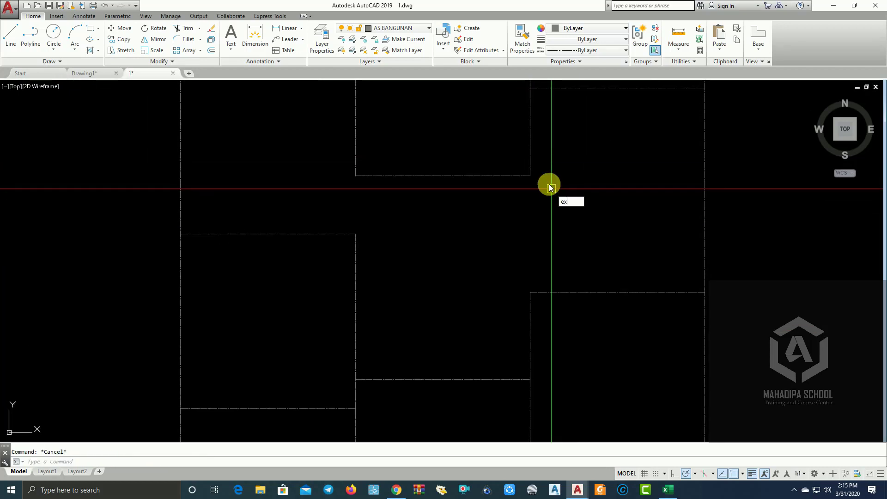
pyautogui.press('Return')
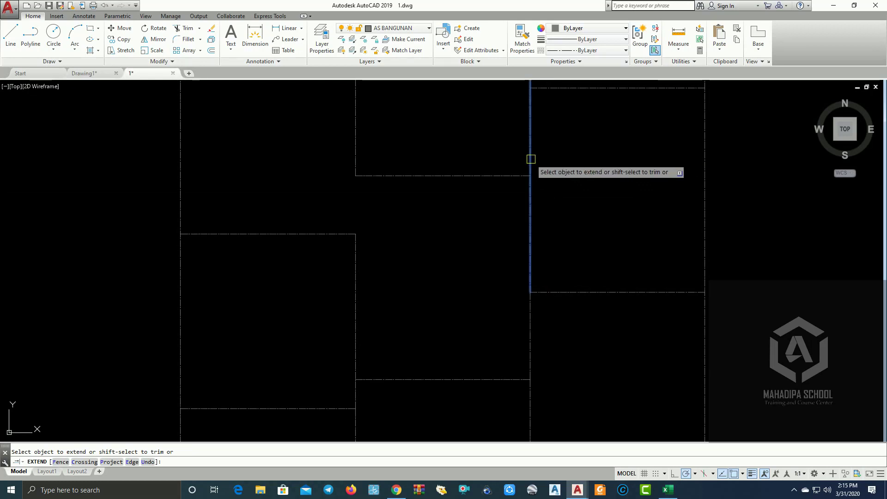
pyautogui.scroll(-3, 531, 156)
pyautogui.moveTo(574, 213); pyautogui.dragTo(590, 237, button='middle')
pyautogui.press('Escape')
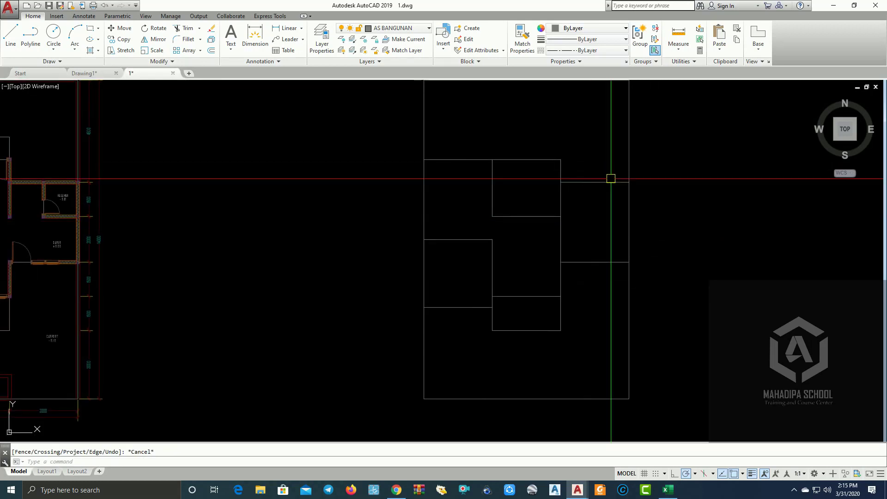
# Step: Select the two short horizontal lines on the right, then clear the selection
pyautogui.click(606, 279)
pyautogui.click(593, 158)
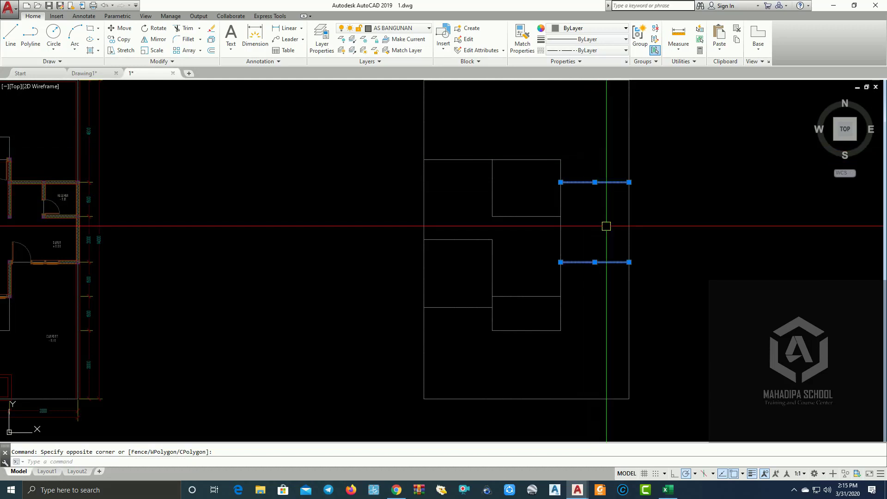
pyautogui.scroll(-4, 507, 240)
pyautogui.scroll(5, 229, 221)
pyautogui.moveTo(230, 222); pyautogui.dragTo(477, 216, button='middle')
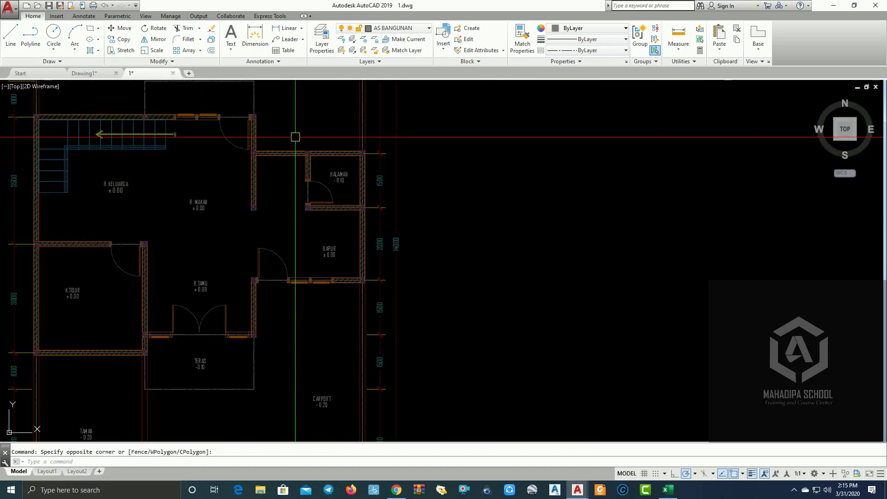
pyautogui.scroll(-4, 334, 250)
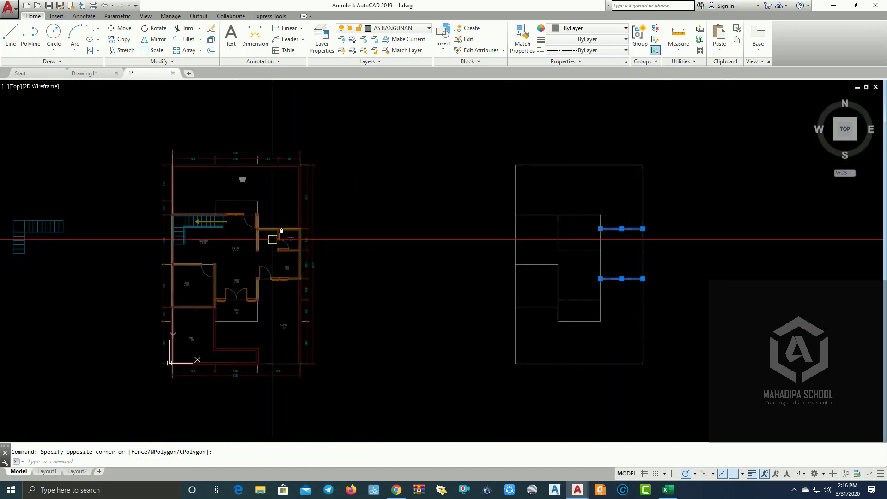
pyautogui.scroll(2, 620, 258)
pyautogui.press('Escape')
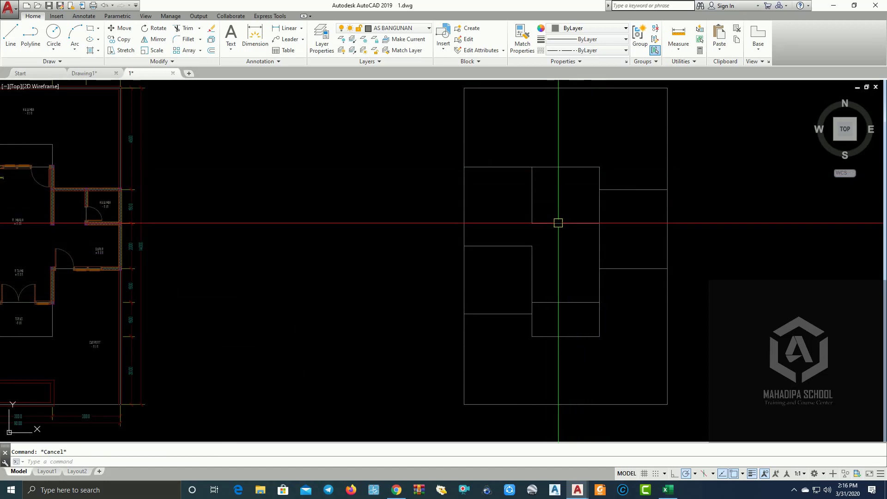
pyautogui.scroll(2, 516, 233)
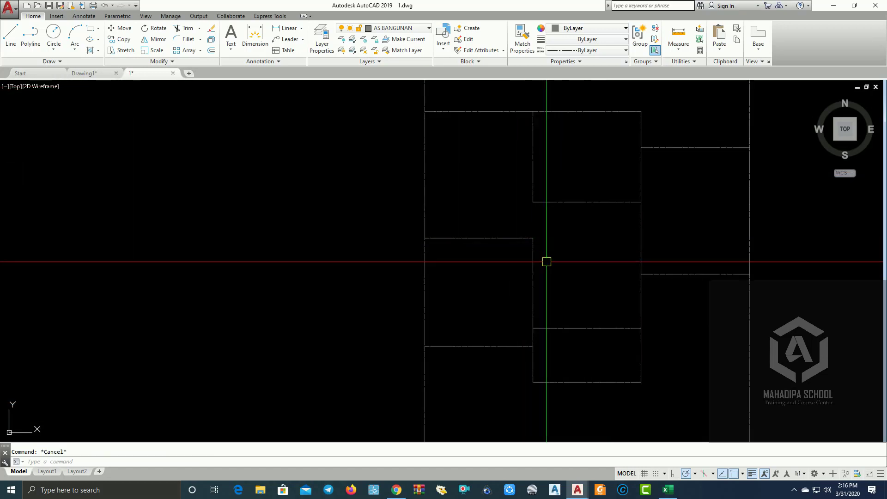
pyautogui.moveTo(544, 262); pyautogui.dragTo(592, 228, button='middle')
pyautogui.scroll(2, 619, 348)
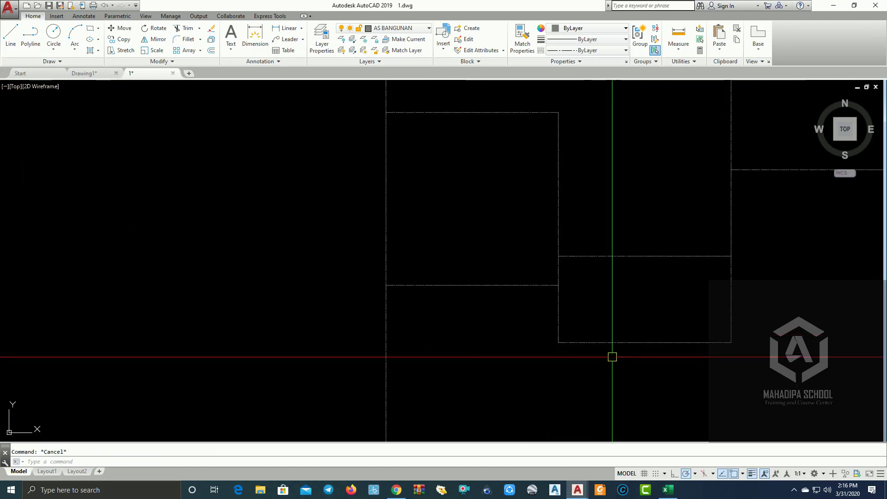
# Step: Delete the bottom edge of the room rectangle in the new outline
pyautogui.click(653, 364)
pyautogui.click(633, 326)
pyautogui.press('Delete')
pyautogui.scroll(-2, 602, 339)
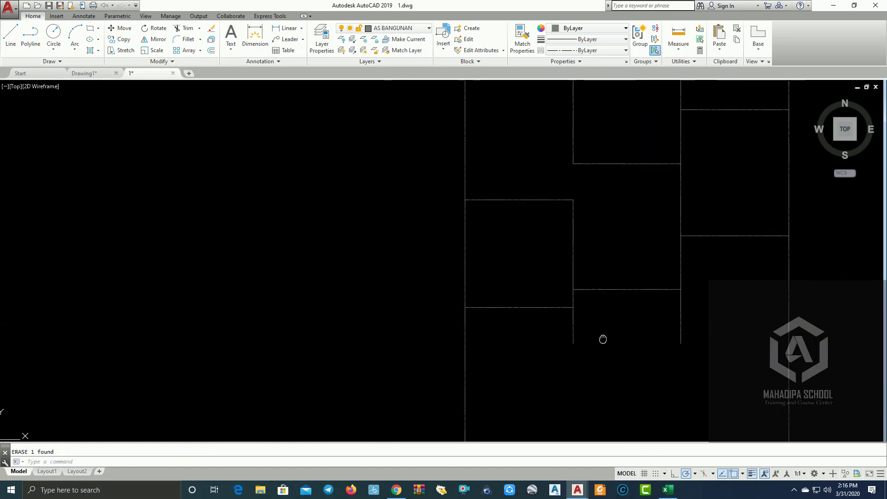
pyautogui.moveTo(602, 339); pyautogui.dragTo(479, 332, button='middle')
pyautogui.click(373, 317)
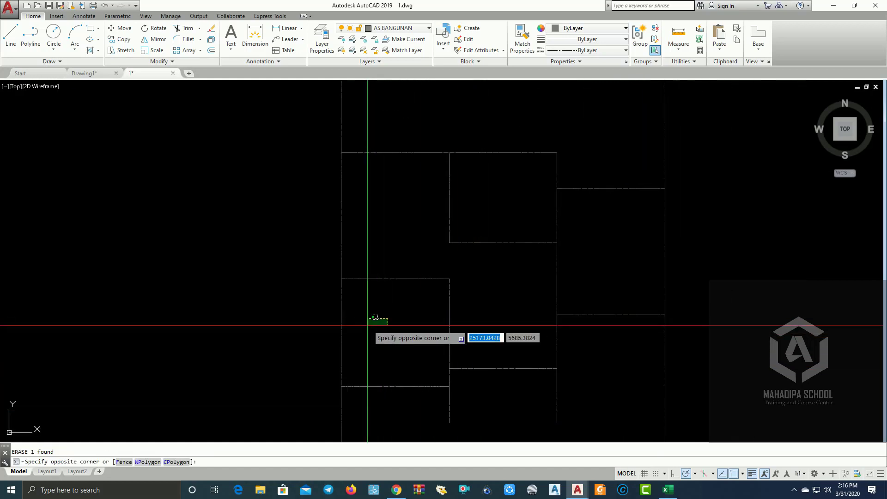
pyautogui.press('Escape')
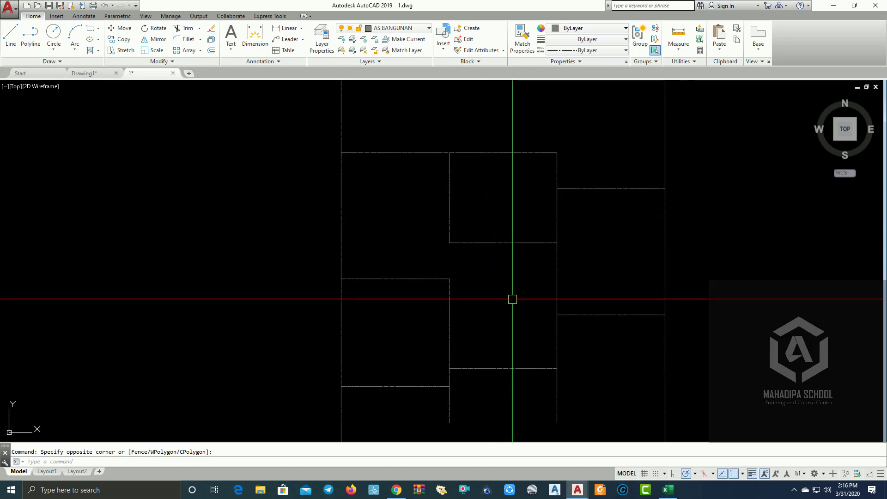
pyautogui.scroll(-2, 532, 282)
pyautogui.scroll(4, 550, 259)
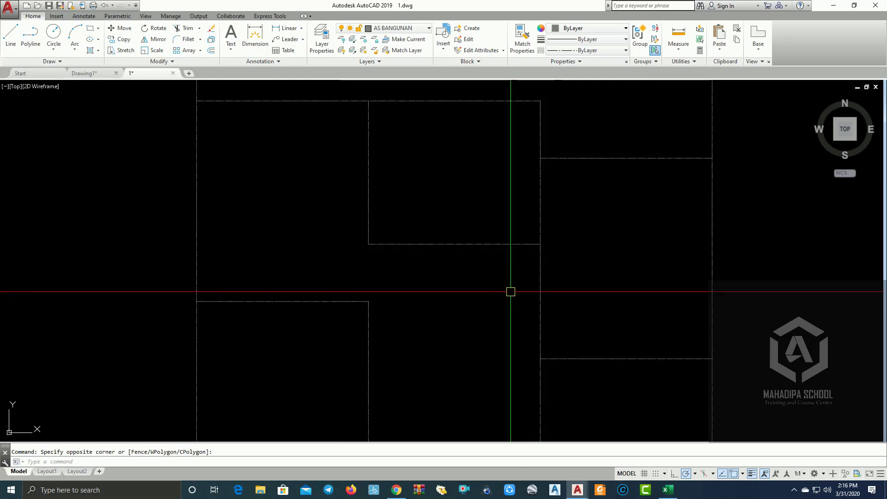
pyautogui.scroll(-3, 510, 291)
pyautogui.scroll(2, 160, 283)
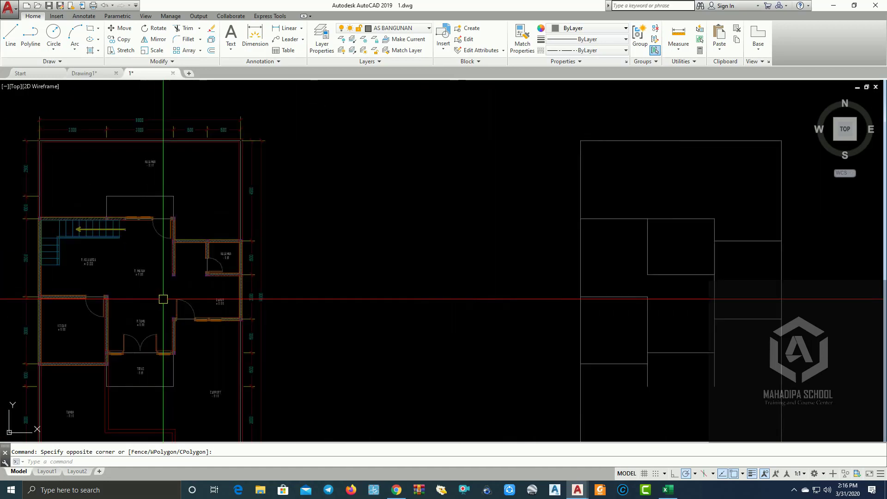
pyautogui.scroll(2, 699, 301)
pyautogui.moveTo(699, 301); pyautogui.dragTo(581, 282, button='middle')
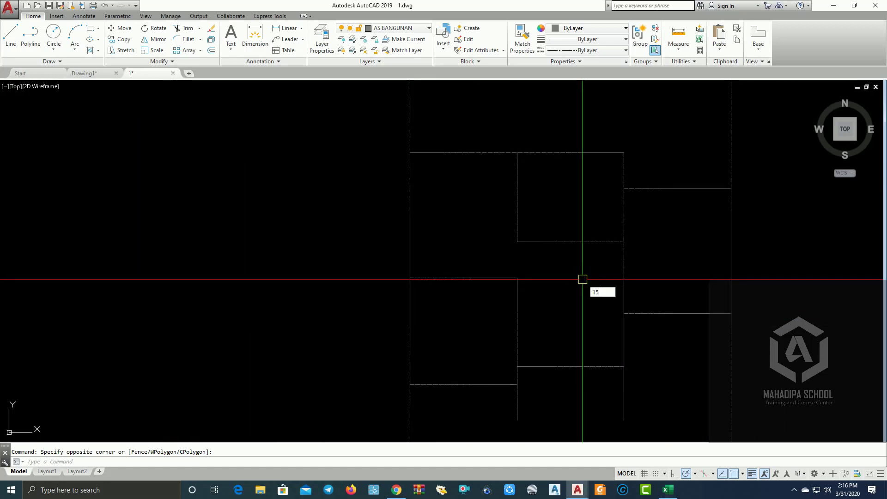
# Step: Offset the horizontal wall line 1500 downward
pyautogui.press('Escape')
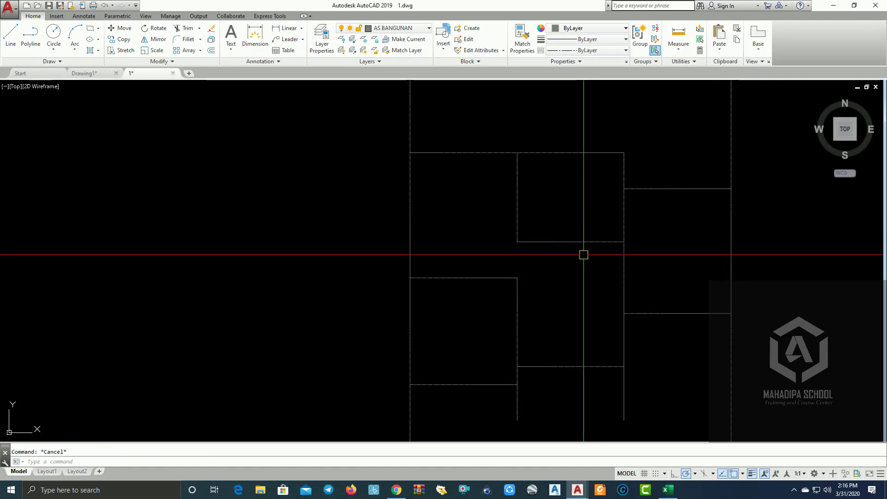
pyautogui.write('o')
pyautogui.press('Return')
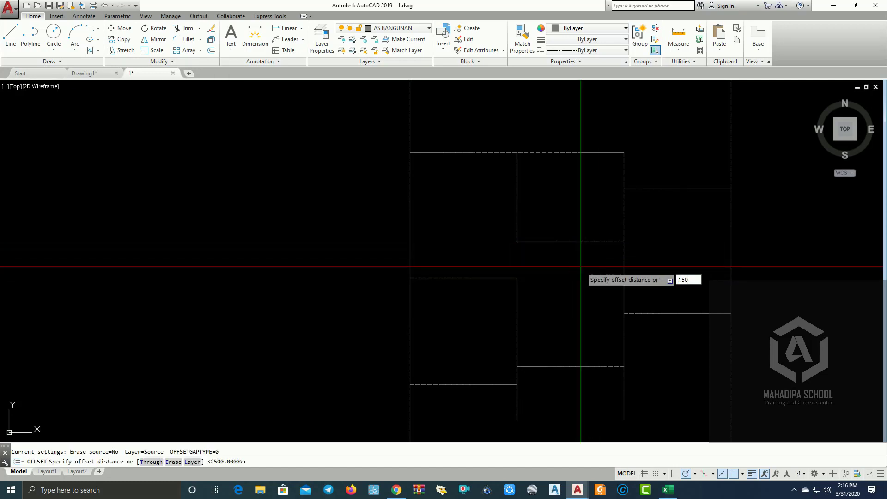
pyautogui.write('1500')
pyautogui.press('Return')
pyautogui.click(584, 242)
pyautogui.click(578, 283)
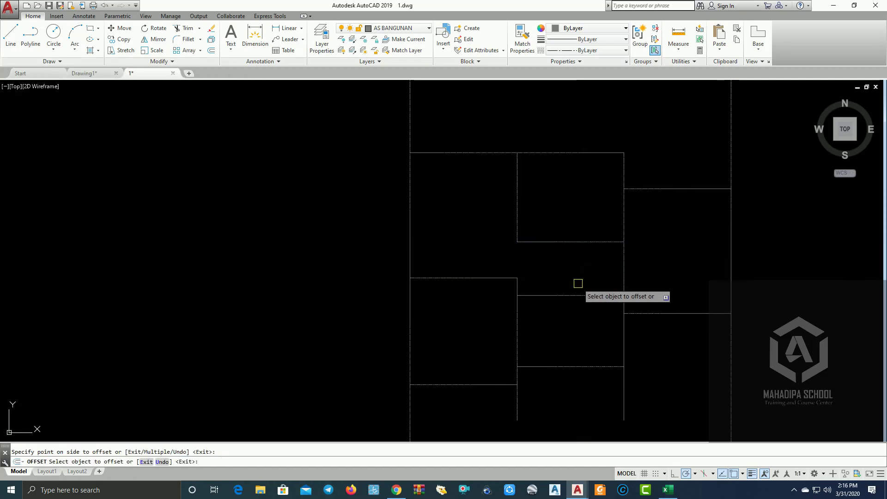
pyautogui.scroll(2, 609, 281)
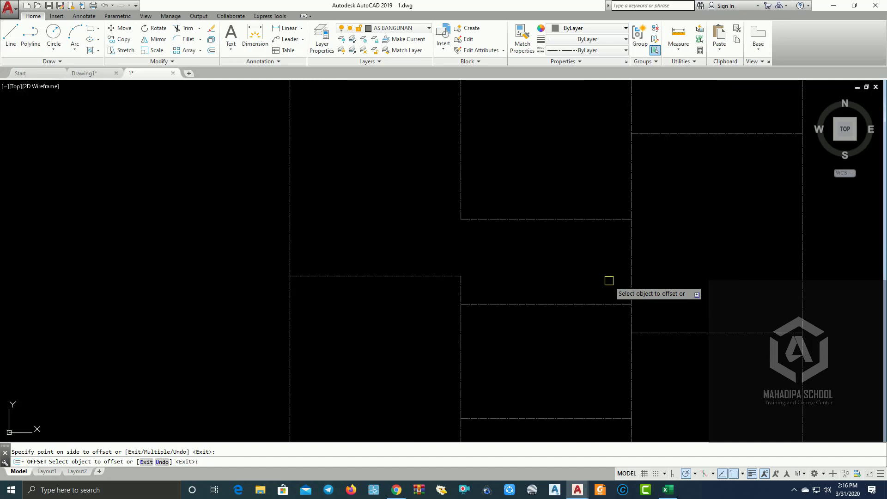
pyautogui.press('Escape')
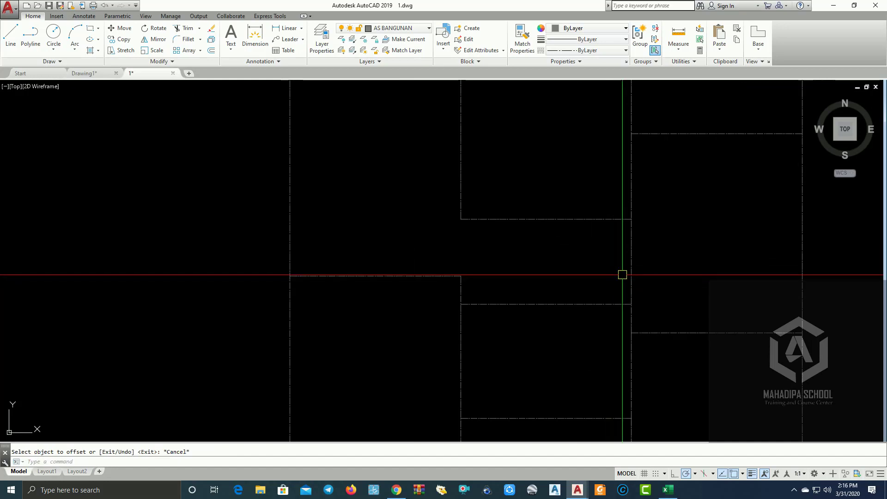
# Step: Offset the vertical wall line by 1425, then start and cancel a trim
pyautogui.scroll(-2, 614, 267)
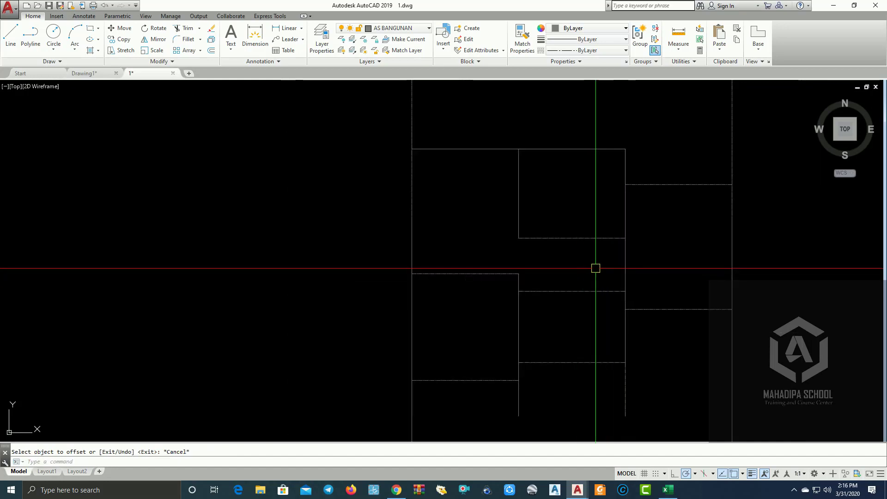
pyautogui.write('O')
pyautogui.press('Return')
pyautogui.write('14')
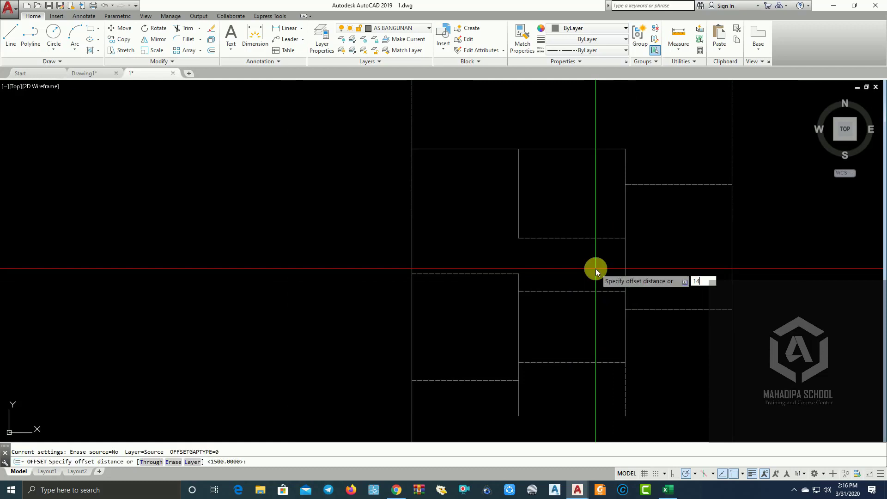
pyautogui.write('00')
pyautogui.press('Return')
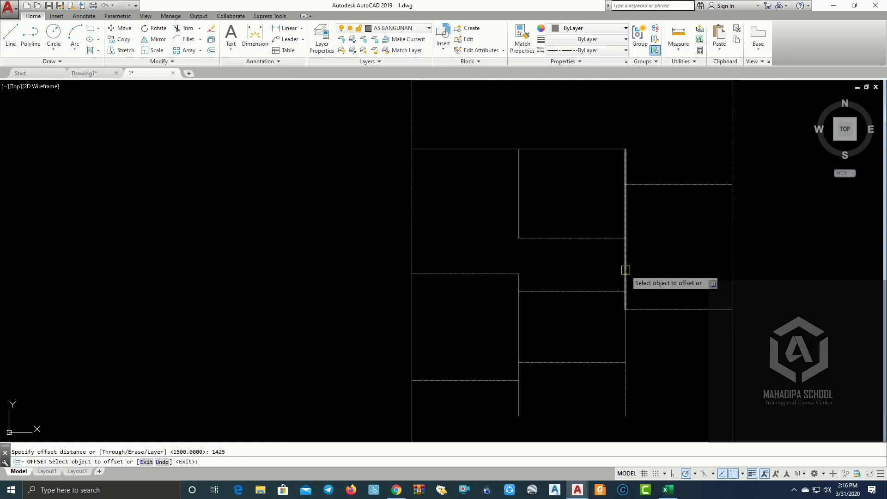
pyautogui.click(625, 305)
pyautogui.press('Escape')
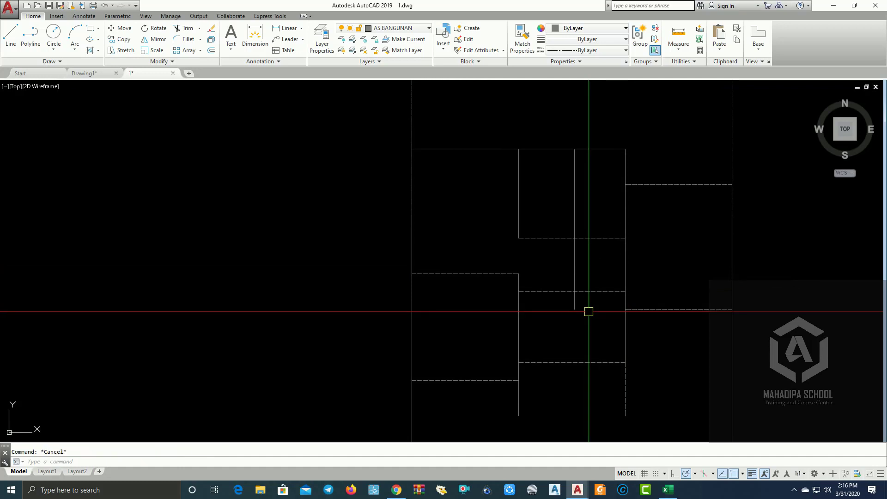
pyautogui.write('tr')
pyautogui.press('Return')
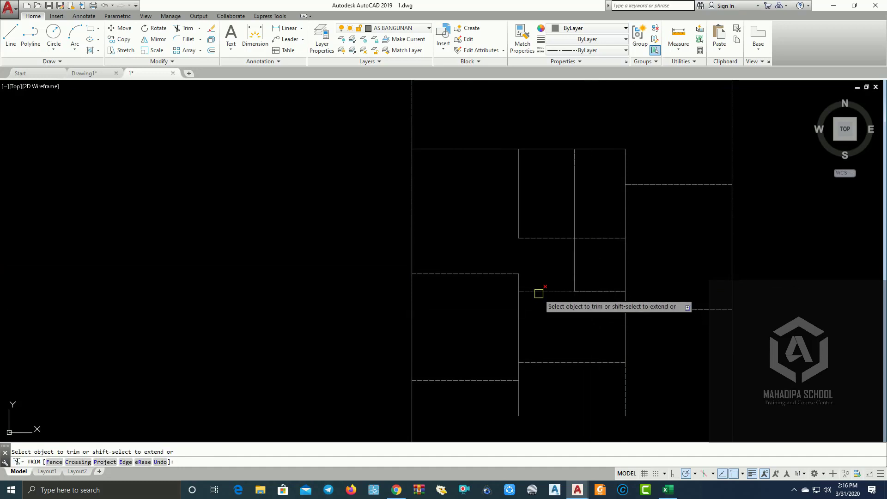
pyautogui.press('Escape')
pyautogui.scroll(-4, 586, 257)
# Step: Offset the room's lower horizontal wall line 100 downward
pyautogui.moveTo(608, 277); pyautogui.dragTo(667, 253, button='middle')
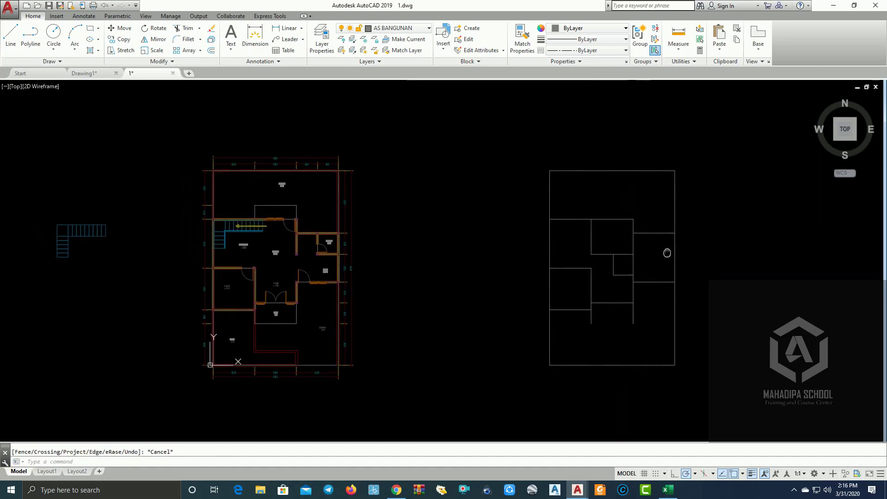
pyautogui.scroll(4, 636, 303)
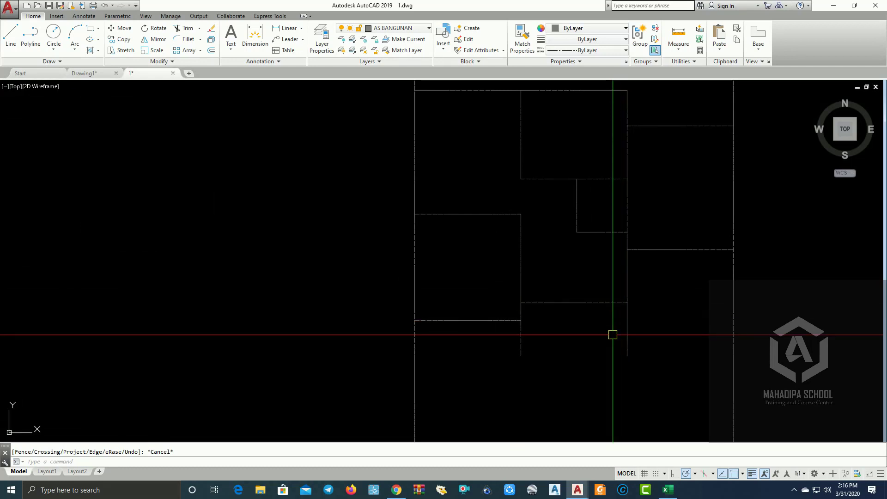
pyautogui.moveTo(616, 353); pyautogui.dragTo(639, 286, button='middle')
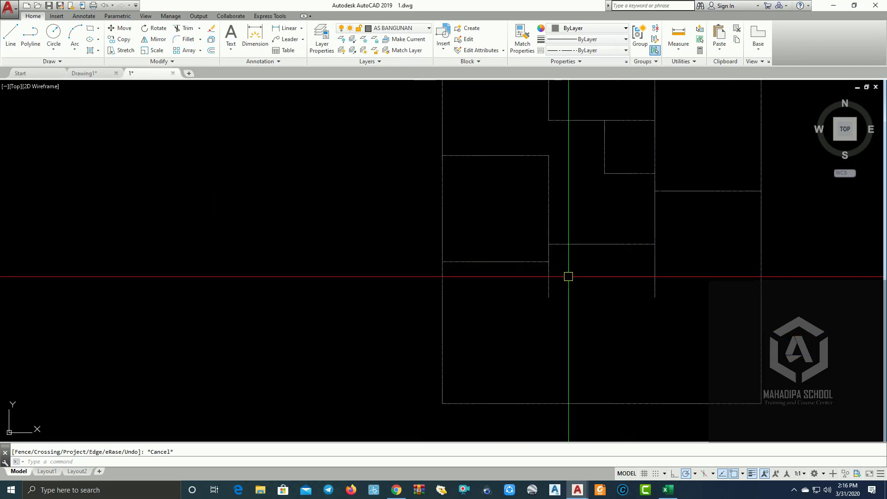
pyautogui.scroll(2, 605, 289)
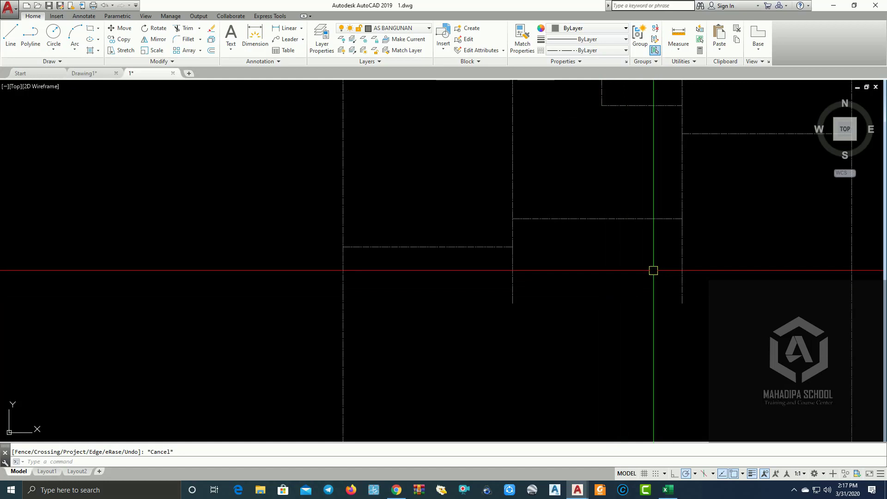
pyautogui.write('o')
pyautogui.press('Return')
pyautogui.write('10')
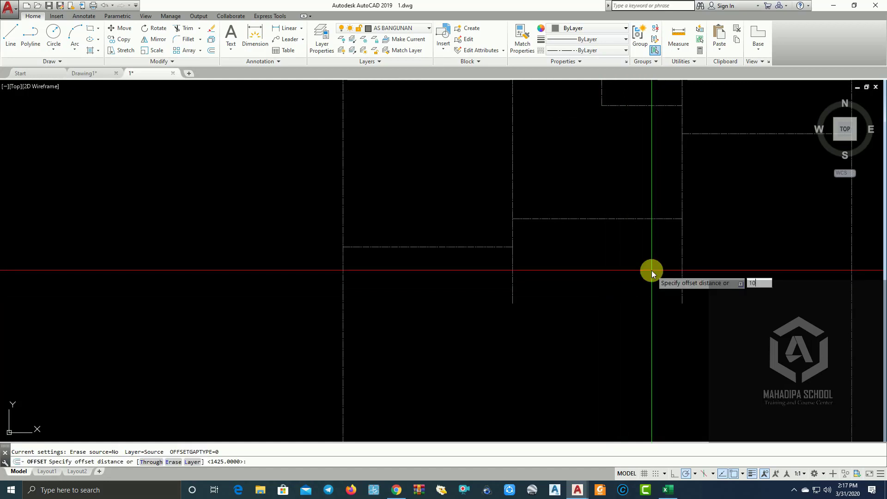
pyautogui.write('0')
pyautogui.press('Return')
pyautogui.click(650, 219)
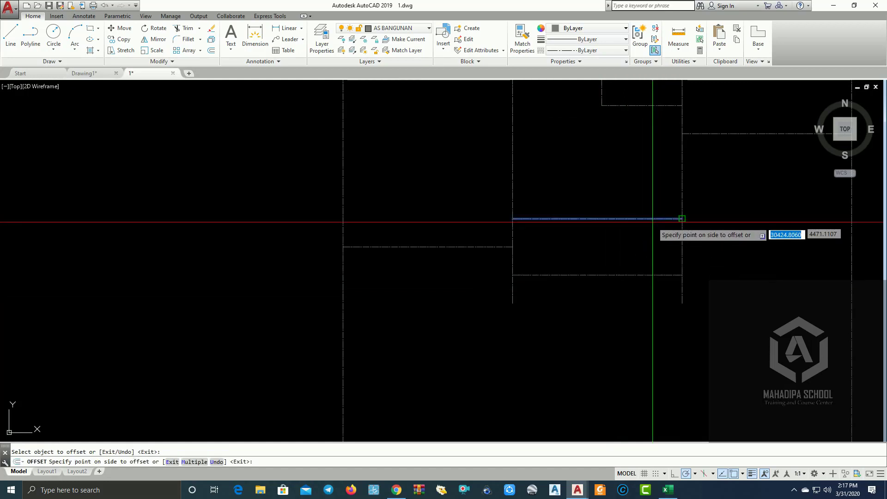
pyautogui.click(640, 265)
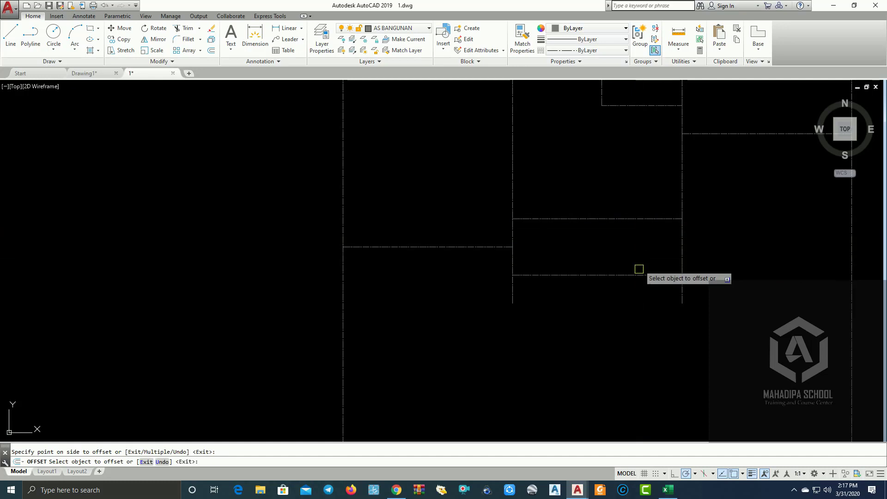
pyautogui.press('Escape')
# Step: Trim the side wall line ends back to the new line, closing the small lower room
pyautogui.press('Return')
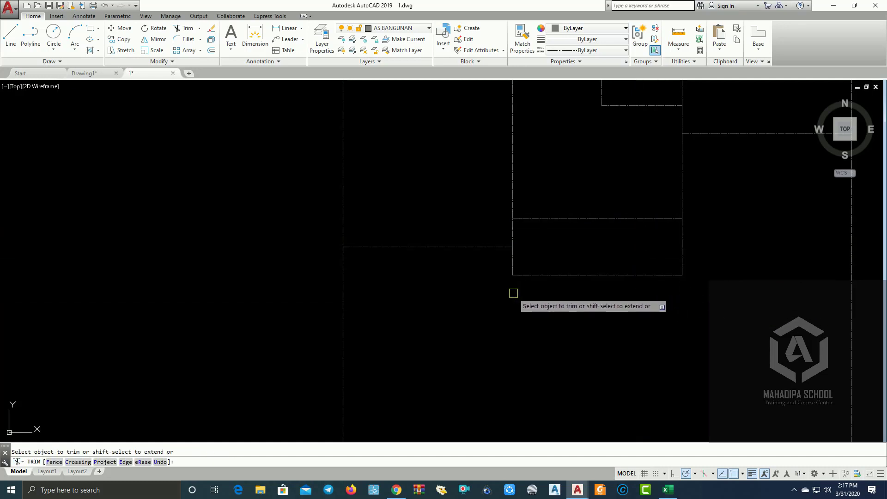
pyautogui.scroll(-3, 513, 293)
pyautogui.moveTo(575, 291)
pyautogui.mouseDown(button='middle')
pyautogui.moveTo(570, 319)
pyautogui.moveTo(591, 344)
pyautogui.mouseUp(button='middle')
pyautogui.scroll(2, 570, 319)
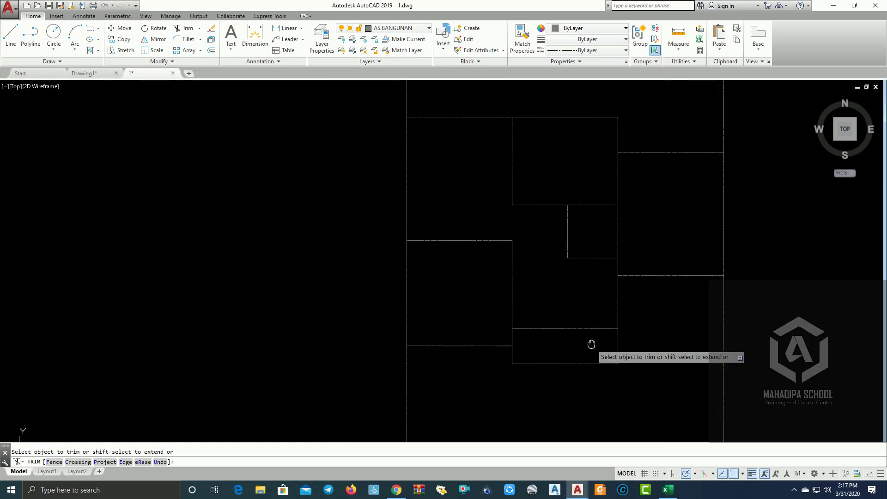
pyautogui.press('Escape')
pyautogui.scroll(-2, 642, 252)
pyautogui.scroll(2, 624, 274)
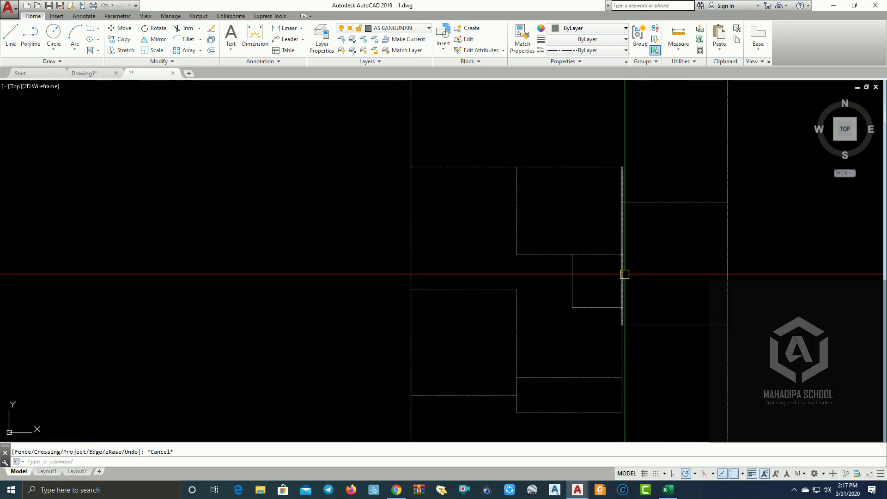
pyautogui.moveTo(625, 274); pyautogui.dragTo(674, 250, button='middle')
pyautogui.moveTo(631, 269)
pyautogui.mouseDown(button='middle')
pyautogui.moveTo(515, 299)
pyautogui.moveTo(638, 303)
pyautogui.mouseUp(button='middle')
pyautogui.scroll(2, 506, 316)
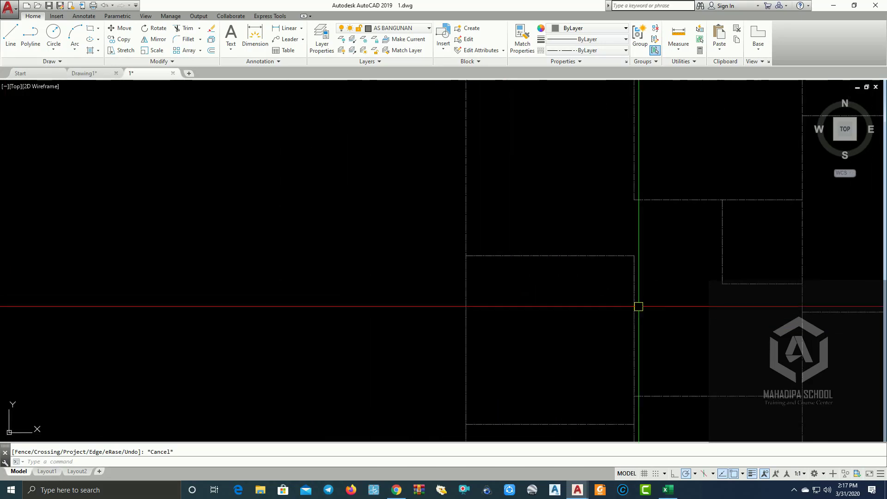
pyautogui.scroll(-2, 638, 303)
pyautogui.moveTo(485, 313); pyautogui.dragTo(607, 258, button='middle')
pyautogui.scroll(-4, 619, 257)
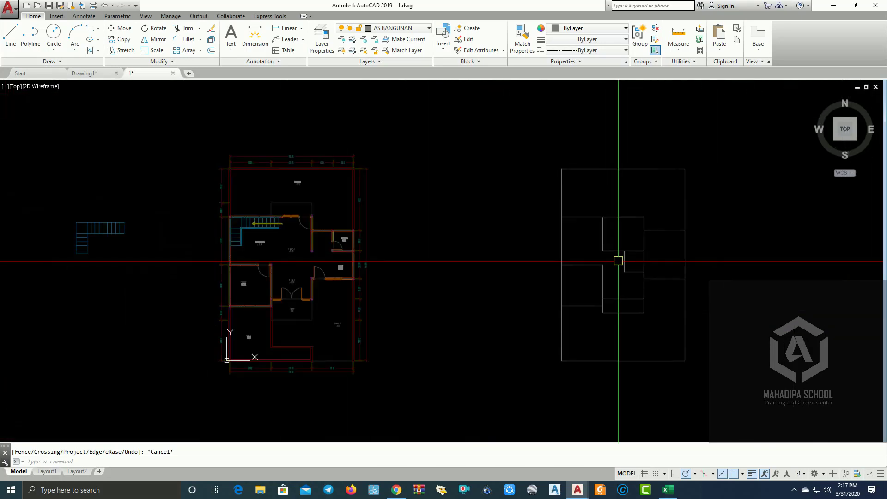
pyautogui.scroll(1, 569, 258)
pyautogui.scroll(2, 616, 257)
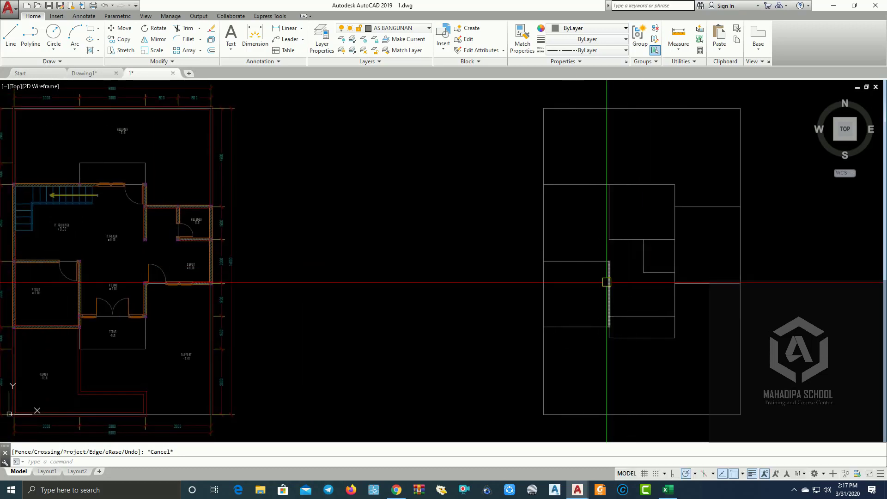
pyautogui.moveTo(604, 281)
pyautogui.mouseDown(button='middle')
pyautogui.moveTo(652, 264)
pyautogui.moveTo(570, 267)
pyautogui.mouseUp(button='middle')
pyautogui.scroll(-2, 570, 267)
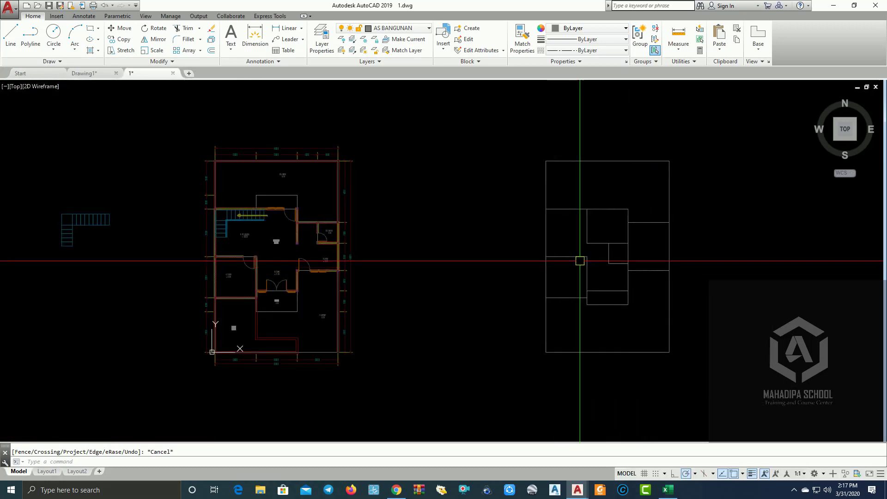
pyautogui.scroll(2, 580, 261)
pyautogui.moveTo(646, 268)
pyautogui.mouseDown(button='middle')
pyautogui.moveTo(554, 289)
pyautogui.moveTo(630, 281)
pyautogui.mouseUp(button='middle')
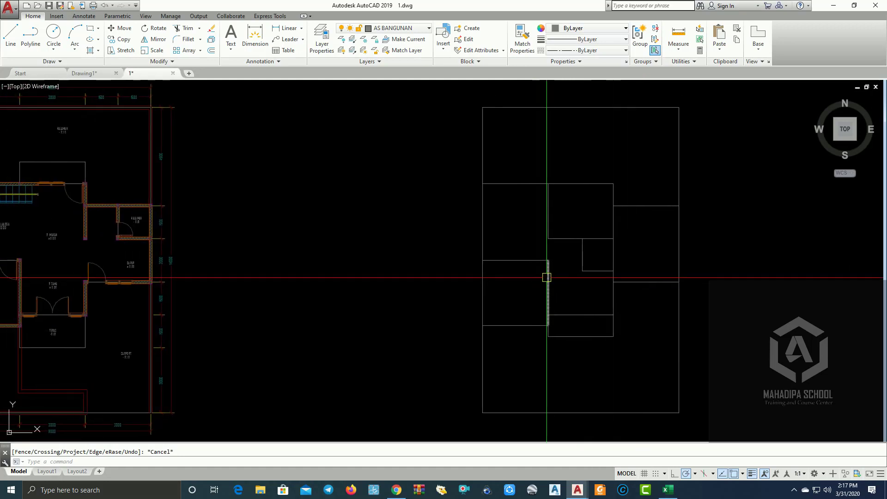
pyautogui.moveTo(547, 277); pyautogui.dragTo(630, 277, button='middle')
pyautogui.moveTo(533, 321); pyautogui.dragTo(522, 347, button='middle')
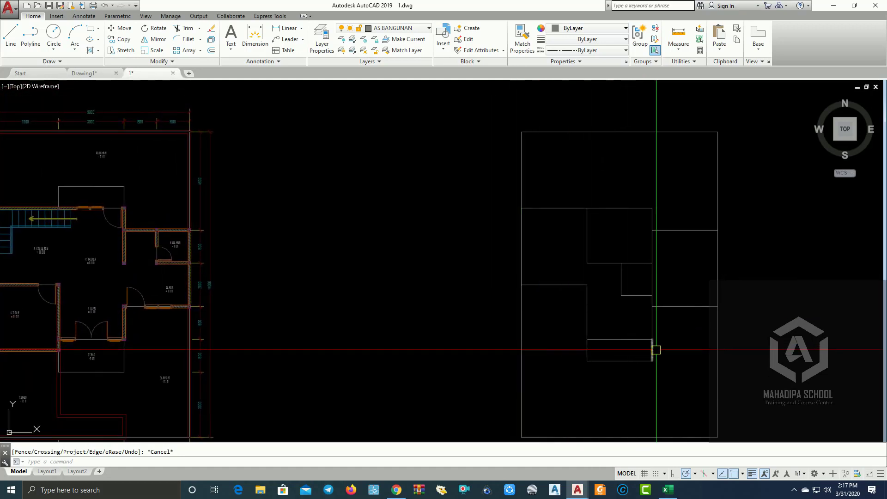
pyautogui.scroll(2, 663, 346)
pyautogui.moveTo(673, 341); pyautogui.dragTo(629, 365, button='middle')
pyautogui.scroll(-4, 634, 341)
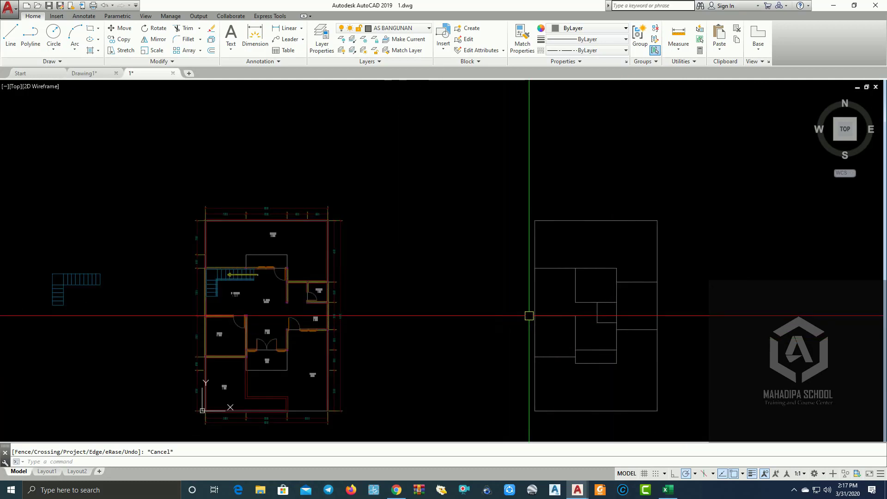
pyautogui.scroll(2, 529, 316)
pyautogui.moveTo(638, 297); pyautogui.dragTo(570, 306, button='middle')
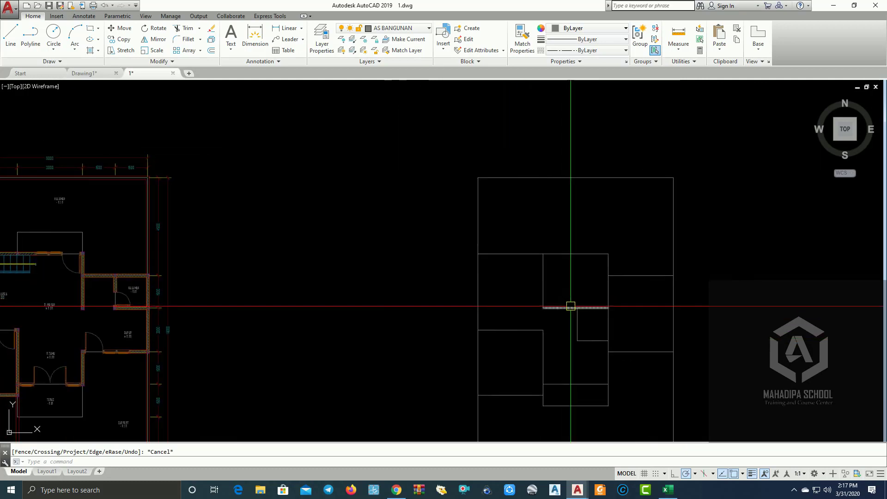
# Step: Unlock the KOLOM layer and make it the current layer
pyautogui.click(423, 31)
pyautogui.click(365, 138)
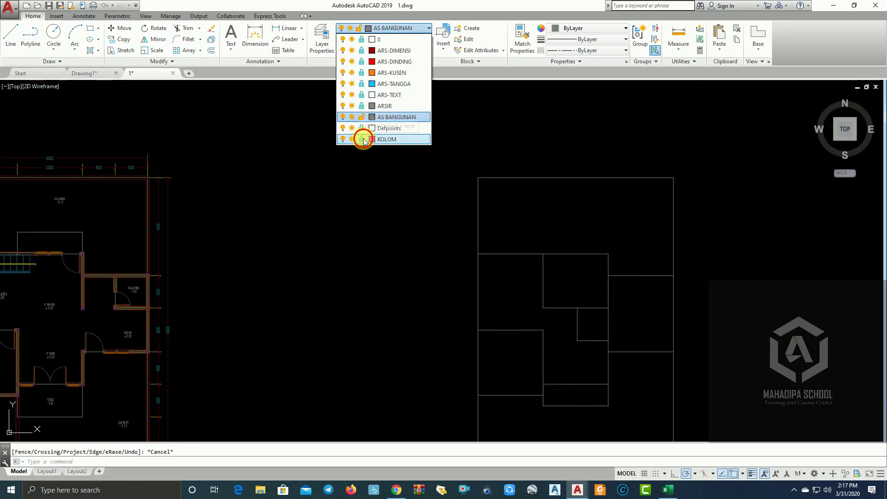
pyautogui.scroll(3, 234, 286)
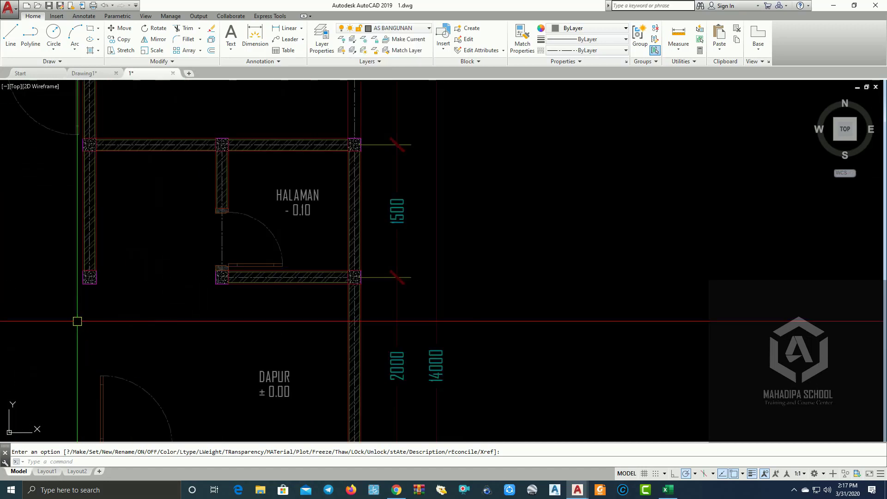
pyautogui.scroll(3, 204, 284)
pyautogui.press('Escape')
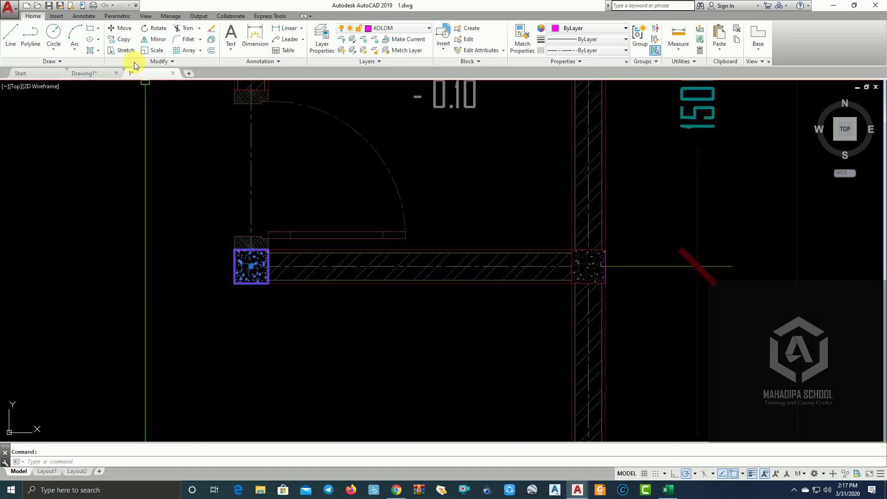
# Step: Copy the ground-floor column onto the upper axis intersections of the new plan
pyautogui.click(116, 42)
pyautogui.click(251, 266)
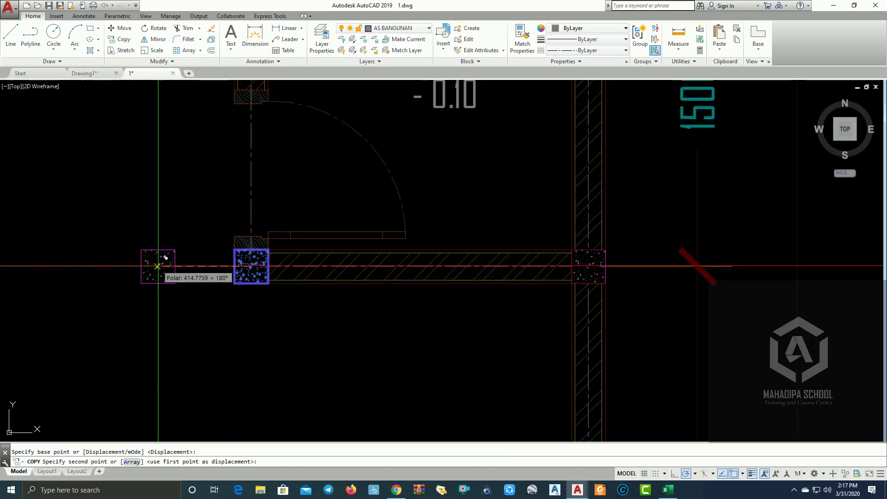
pyautogui.scroll(-5, 259, 267)
pyautogui.scroll(2, 527, 199)
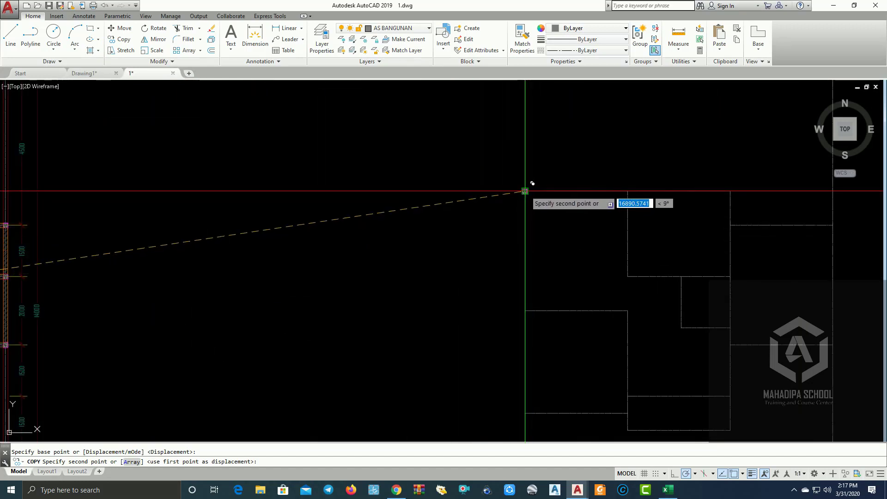
pyautogui.click(629, 191)
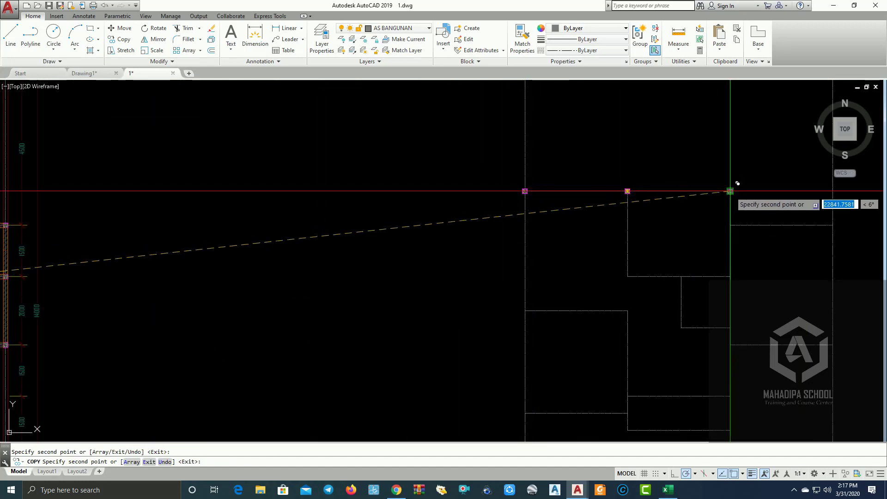
pyautogui.scroll(2, 601, 252)
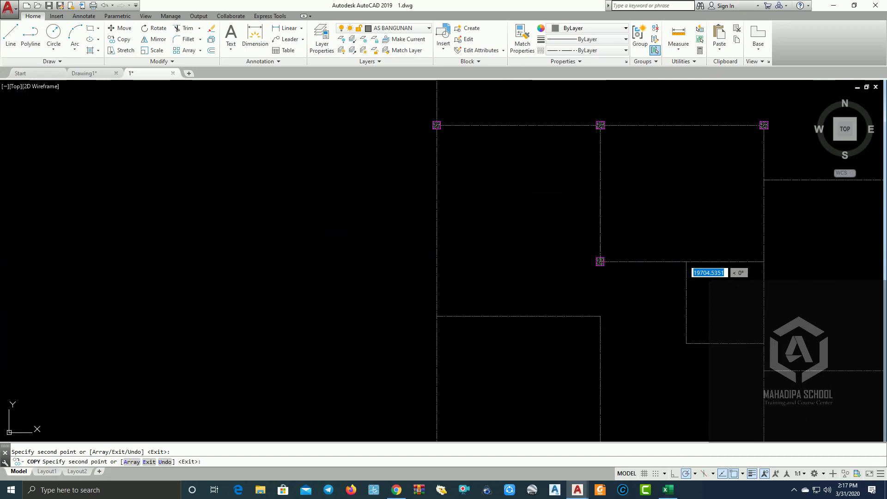
pyautogui.click(764, 180)
# Step: Place further column copies on the lower-right, lower, and lower-left axis intersections
pyautogui.moveTo(707, 262); pyautogui.dragTo(614, 211, button='middle')
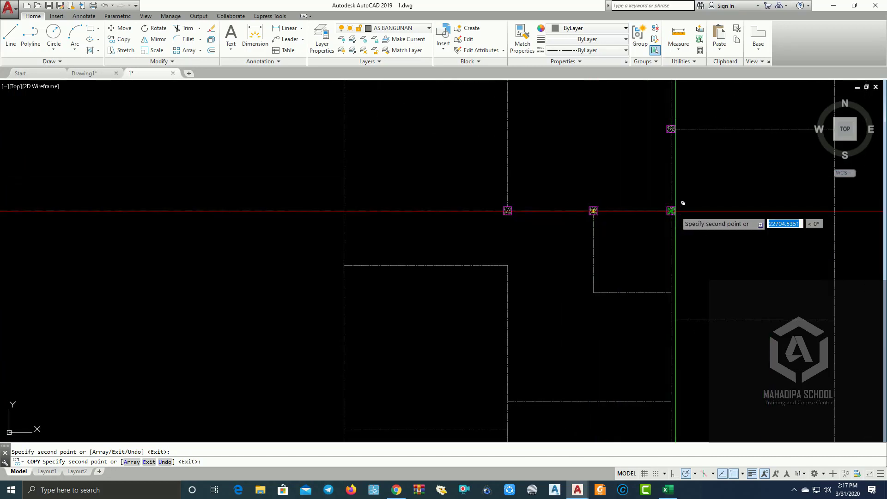
pyautogui.scroll(2, 678, 203)
pyautogui.moveTo(620, 284); pyautogui.dragTo(587, 293, button='middle')
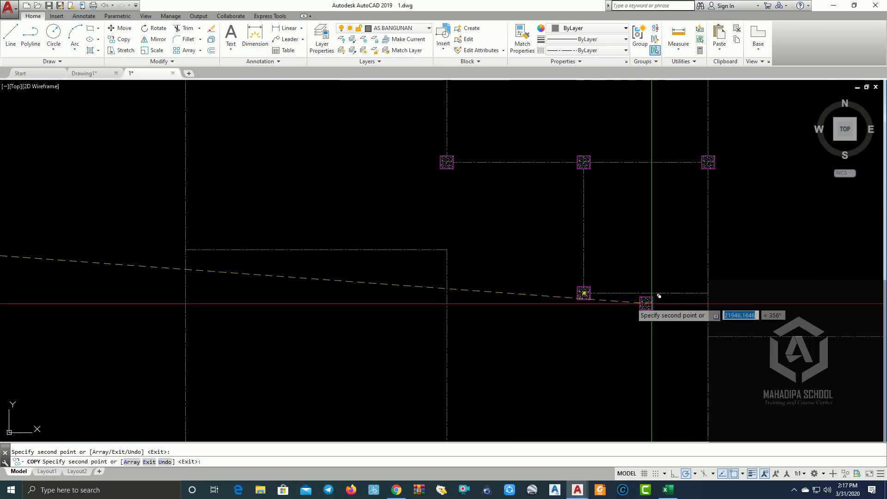
pyautogui.scroll(-2, 610, 313)
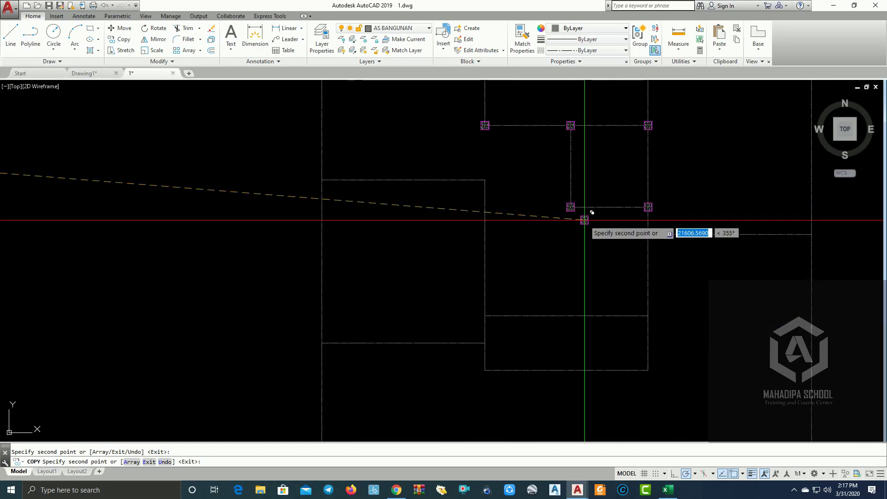
pyautogui.click(648, 316)
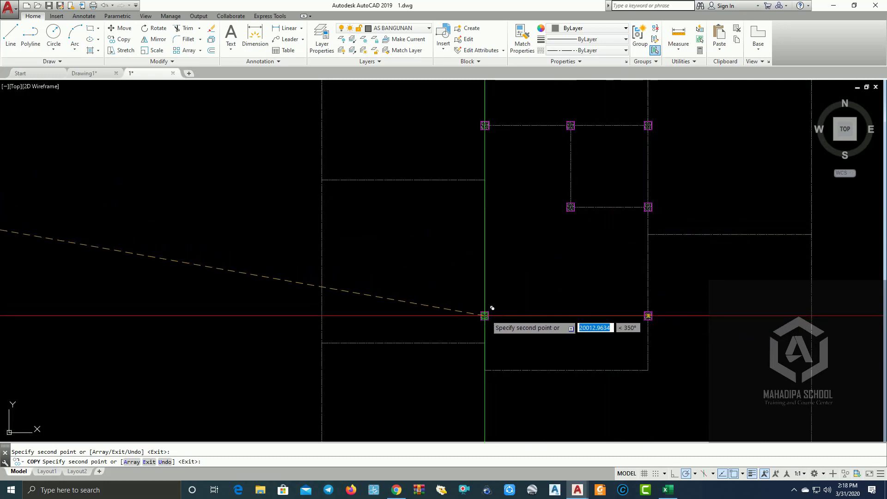
pyautogui.click(485, 342)
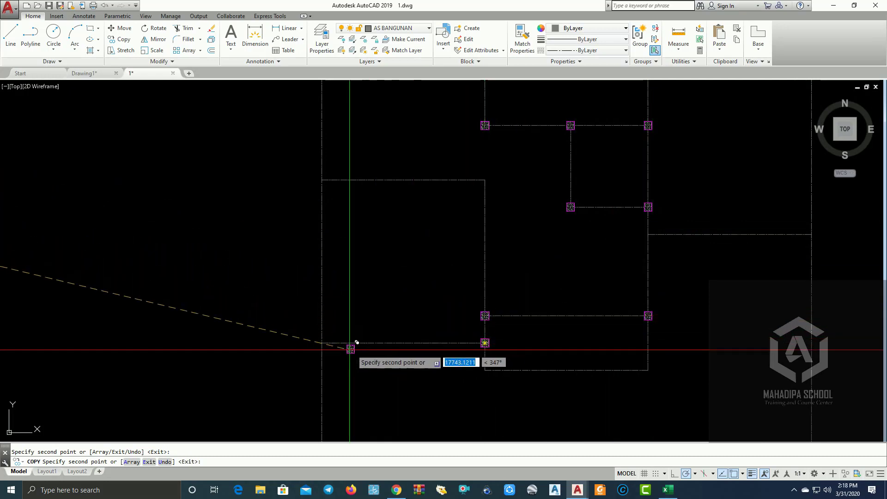
pyautogui.click(321, 342)
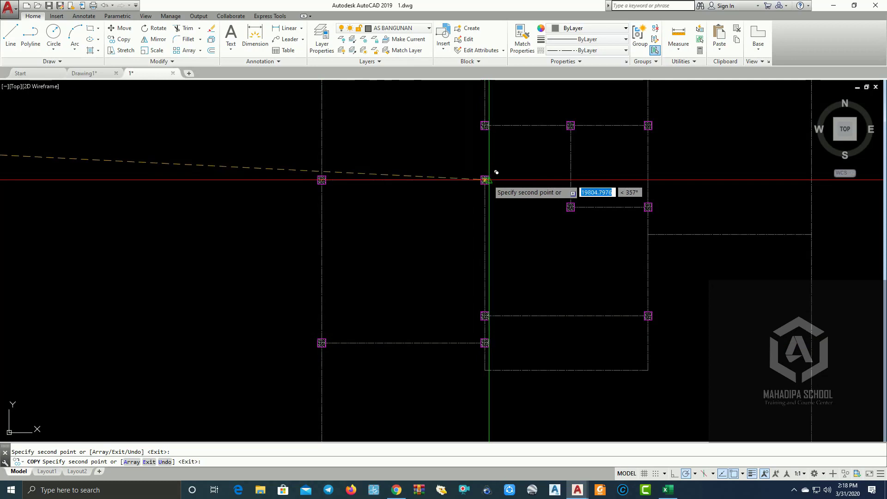
pyautogui.scroll(-2, 495, 174)
pyautogui.moveTo(449, 179)
pyautogui.mouseDown(button='middle')
pyautogui.moveTo(428, 202)
pyautogui.moveTo(441, 285)
pyautogui.mouseUp(button='middle')
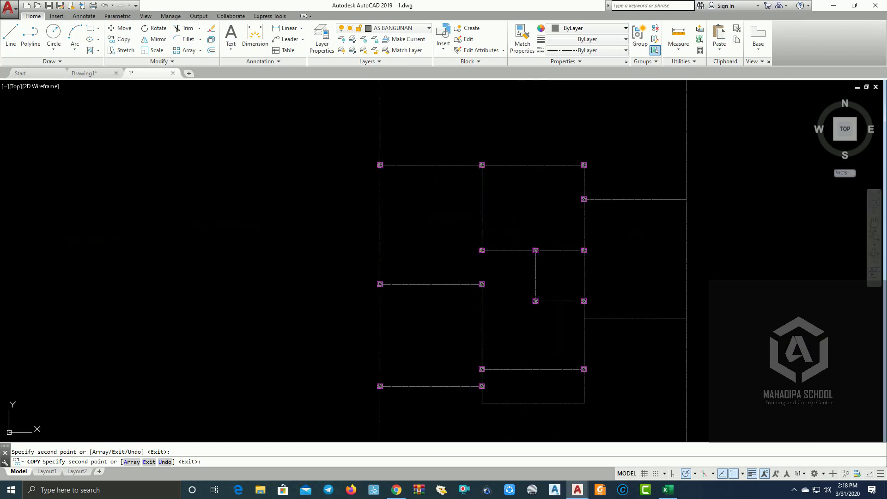
pyautogui.press('Escape')
pyautogui.scroll(-2, 705, 204)
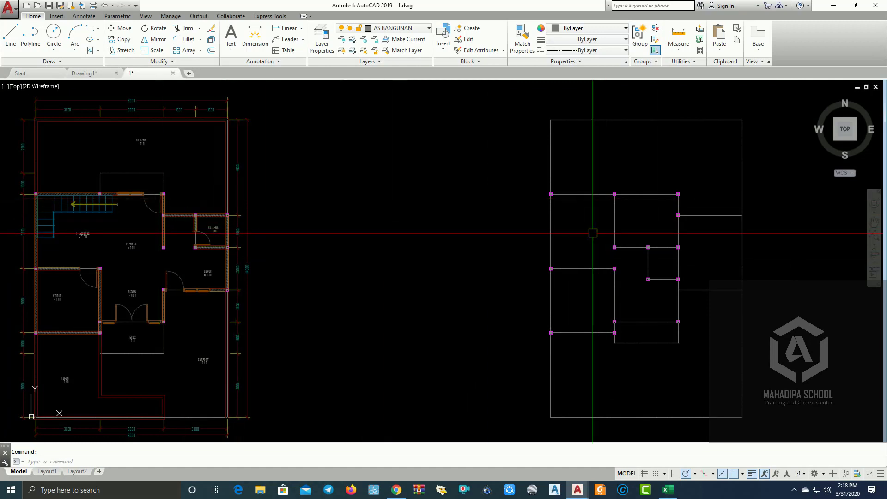
pyautogui.scroll(1, 651, 228)
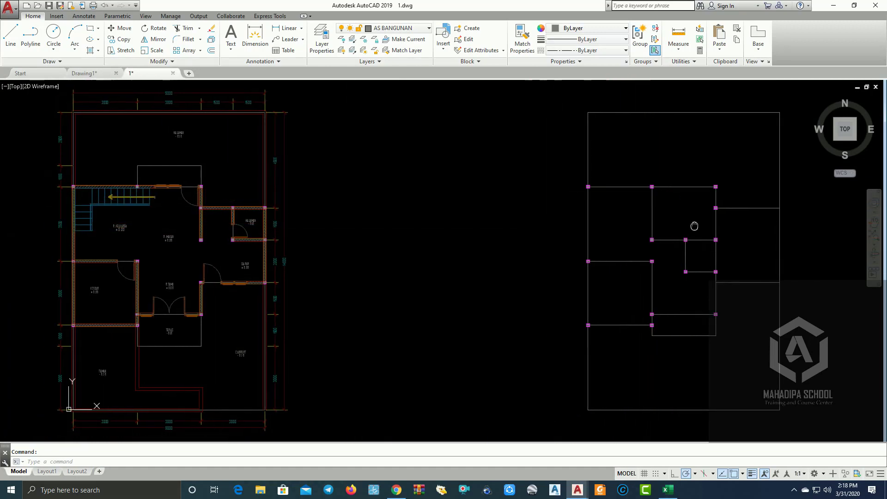
pyautogui.scroll(1, 681, 238)
pyautogui.scroll(-2, 682, 234)
pyautogui.moveTo(631, 234); pyautogui.dragTo(681, 234, button='middle')
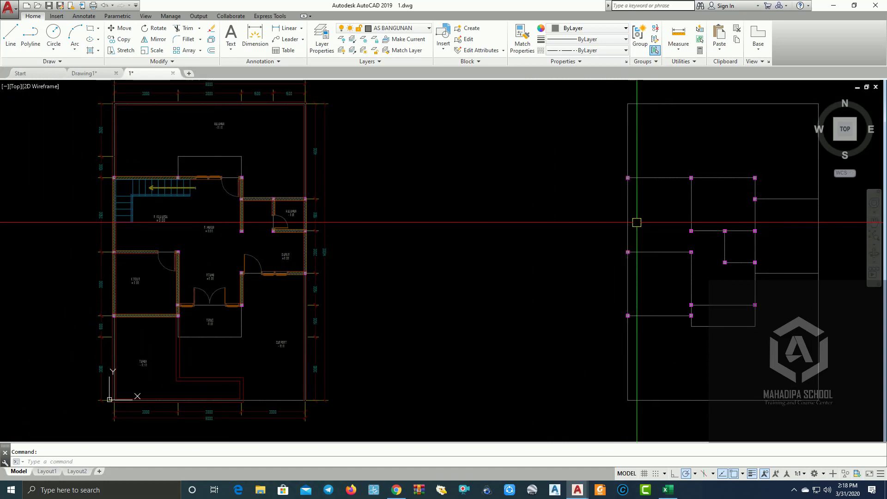
pyautogui.moveTo(655, 225); pyautogui.dragTo(537, 227, button='middle')
pyautogui.scroll(2, 620, 224)
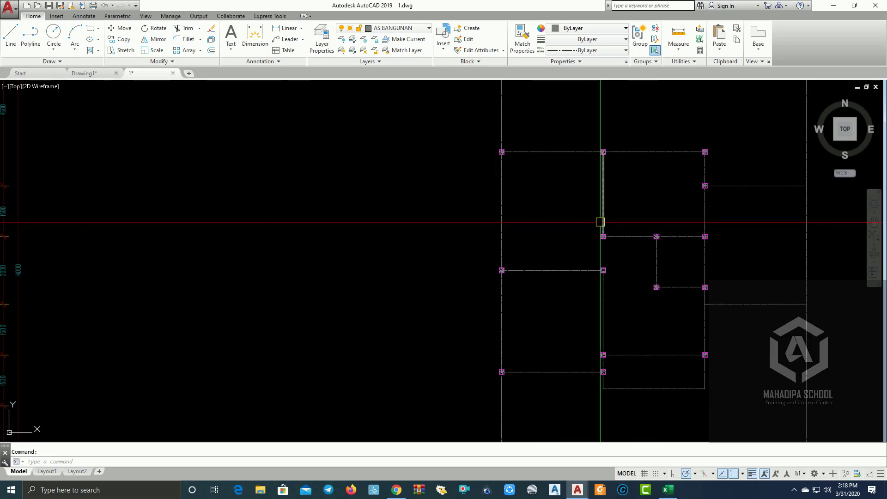
pyautogui.scroll(-2, 625, 249)
pyautogui.scroll(-2, 574, 247)
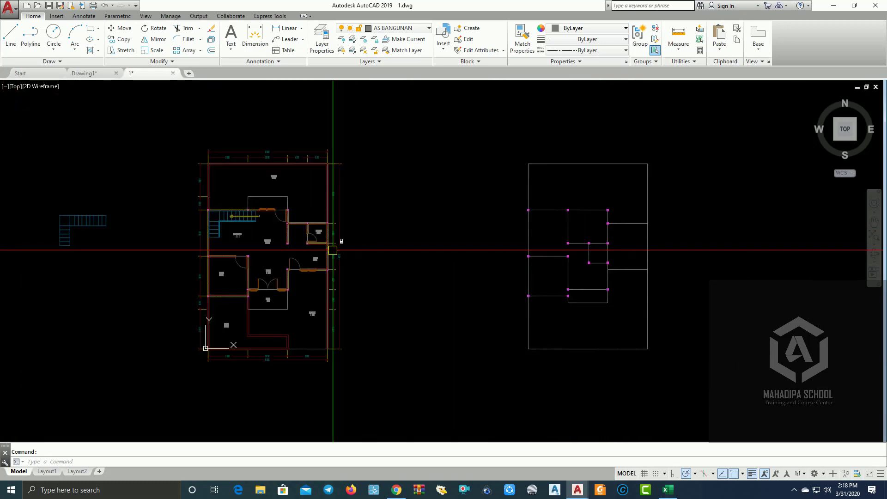
pyautogui.scroll(4, 337, 247)
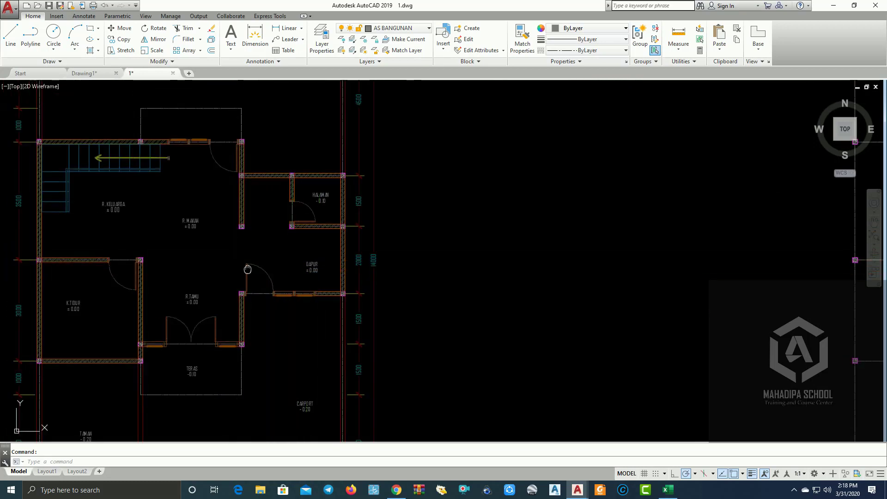
pyautogui.scroll(-2, 241, 274)
pyautogui.scroll(2, 221, 269)
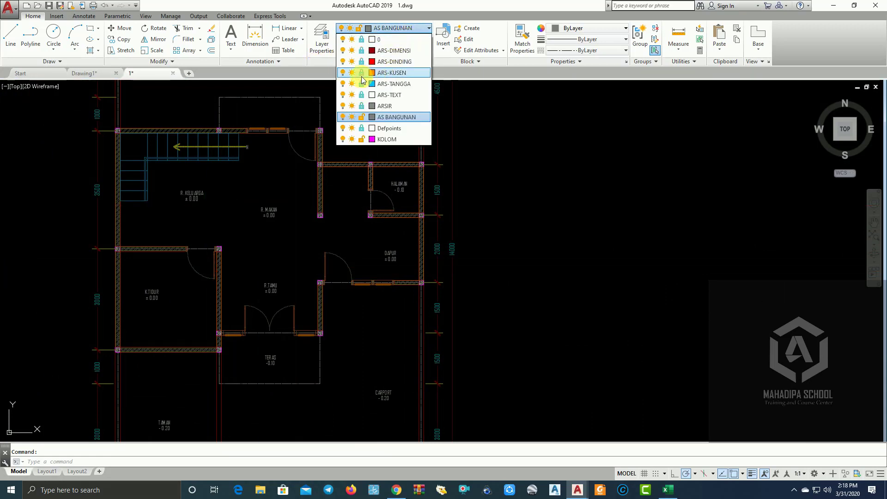
# Step: Set ARS-KUSEN as the current, unlocked layer and zoom to the K.TIDUR doorway
pyautogui.click(366, 74)
pyautogui.click(396, 28)
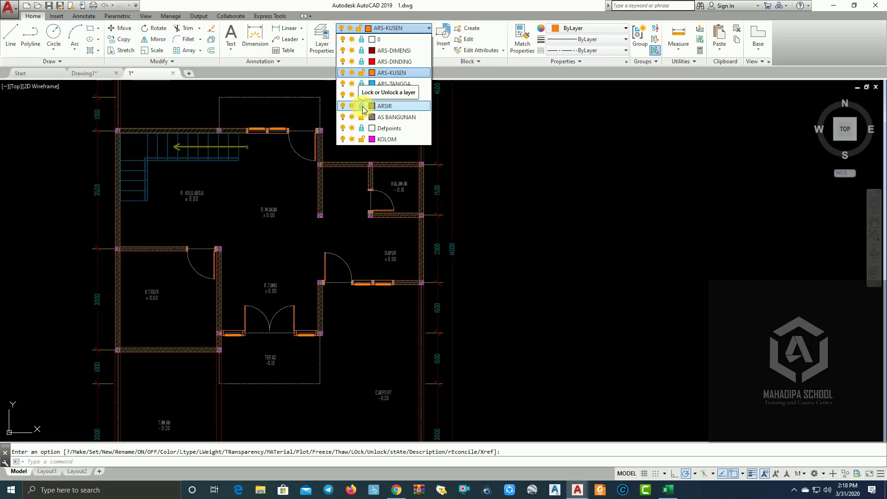
pyautogui.click(275, 239)
pyautogui.scroll(4, 239, 234)
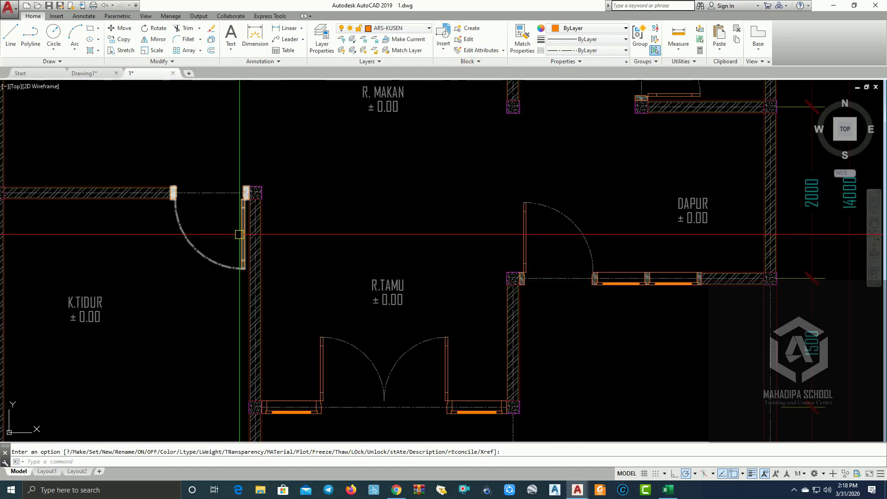
pyautogui.write('co')
# Step: Copy the bedroom door into the matching room of the new floor plan
pyautogui.press('Return')
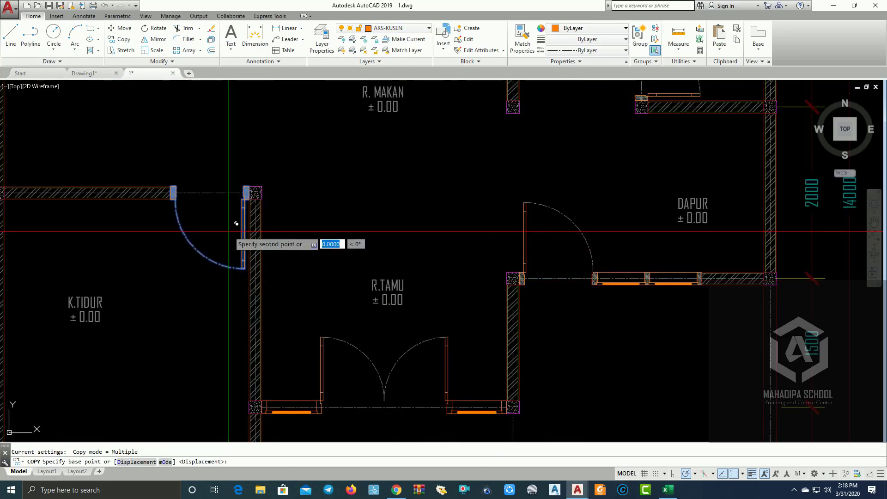
pyautogui.click(240, 234)
pyautogui.scroll(-5, 240, 234)
pyautogui.scroll(4, 413, 250)
pyautogui.scroll(3, 390, 214)
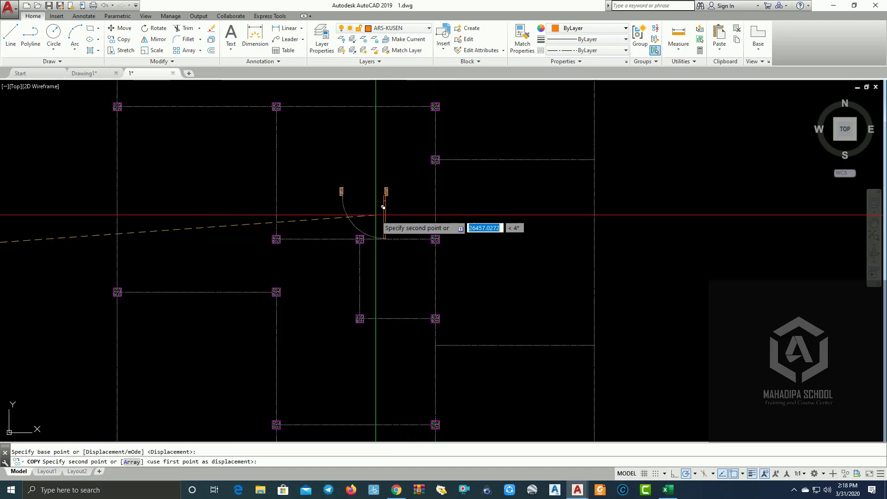
pyautogui.moveTo(394, 210); pyautogui.dragTo(454, 253, button='middle')
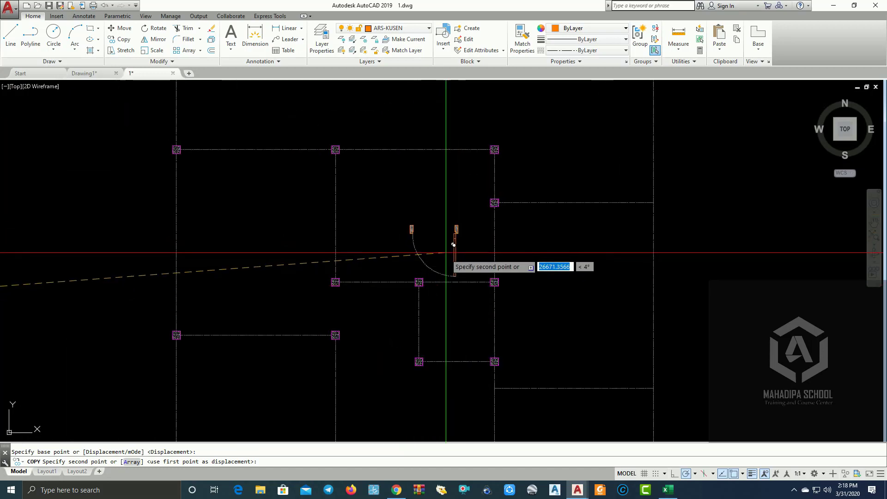
pyautogui.click(414, 222)
pyautogui.press('Escape')
# Step: Rotate the copied door 180 degrees
pyautogui.moveTo(446, 242); pyautogui.dragTo(379, 226)
pyautogui.write('ro')
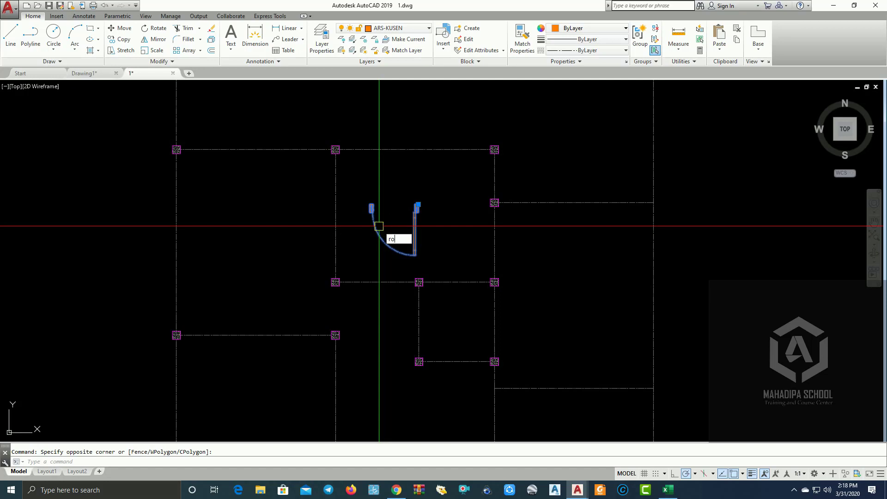
pyautogui.press('Return')
pyautogui.click(388, 218)
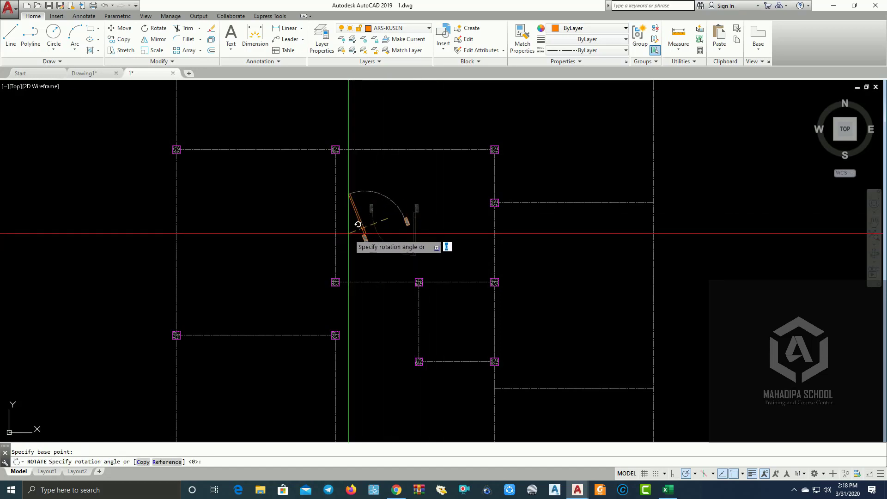
pyautogui.click(310, 217)
pyautogui.scroll(2, 351, 228)
# Step: Move the rotated door so it sits against the column
pyautogui.click(388, 233)
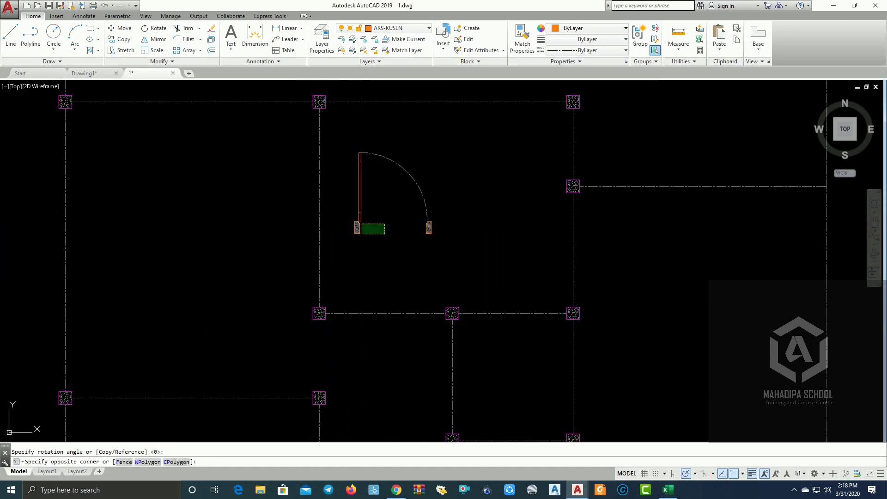
pyautogui.click(348, 217)
pyautogui.write('m')
pyautogui.press('Return')
pyautogui.scroll(2, 351, 222)
pyautogui.scroll(2, 356, 220)
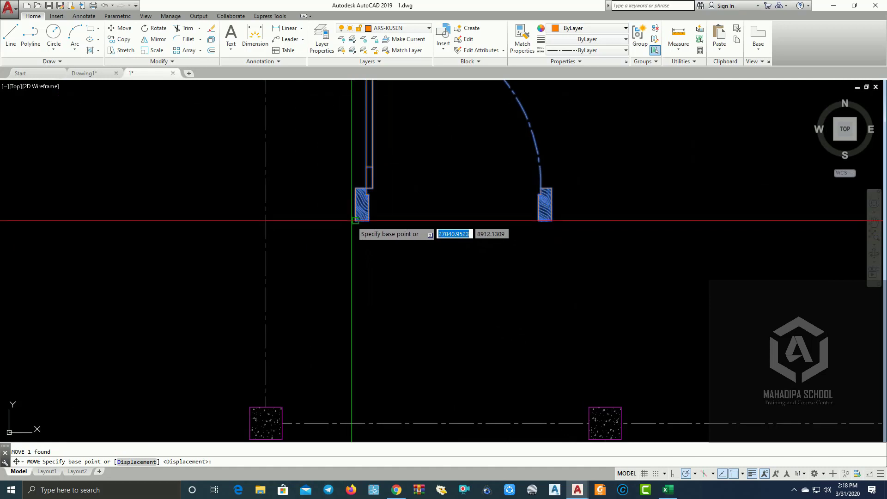
pyautogui.click(355, 215)
pyautogui.moveTo(363, 263); pyautogui.dragTo(435, 157, button='middle')
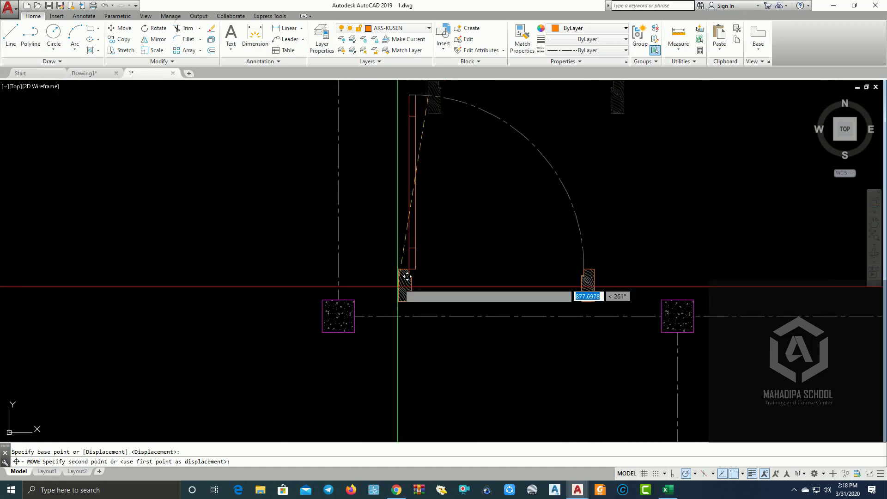
pyautogui.click(355, 331)
# Step: Duplicate the door to a new spot in the plan
pyautogui.click(444, 220)
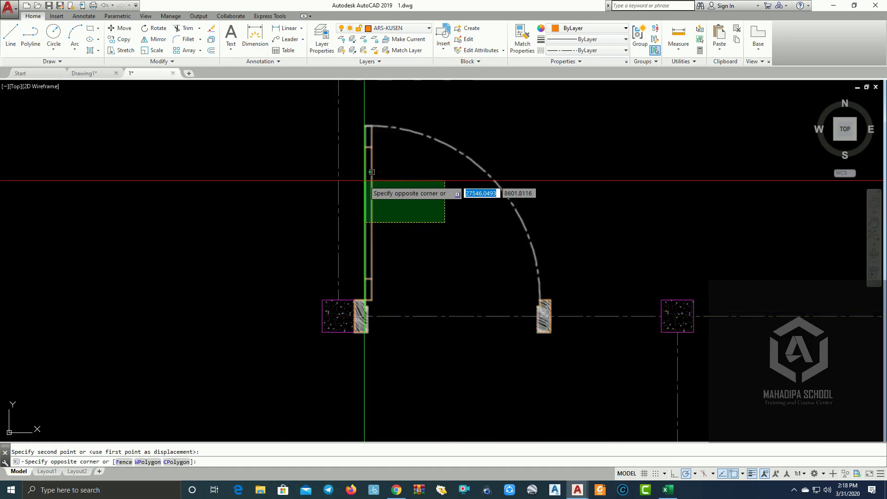
pyautogui.click(380, 186)
pyautogui.press('Return')
pyautogui.click(354, 331)
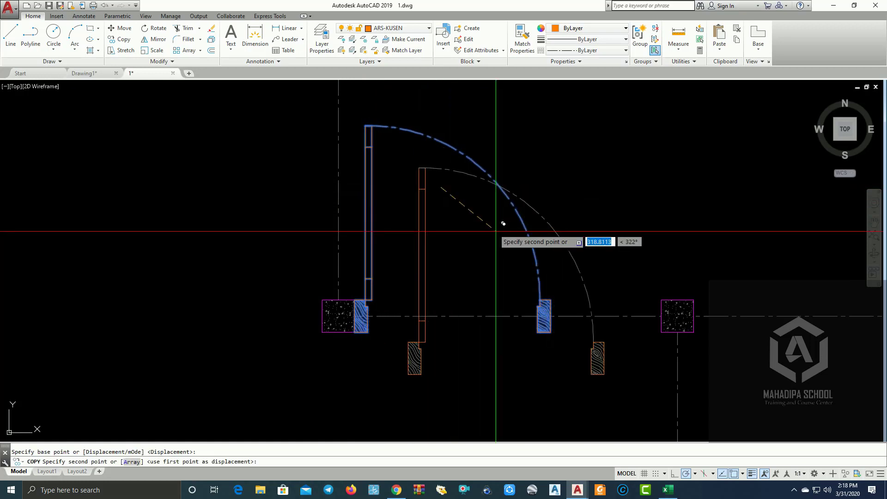
pyautogui.scroll(-8, 573, 120)
pyautogui.scroll(4, 492, 205)
pyautogui.click(504, 184)
pyautogui.press('Return')
# Step: Rotate the door copy 180 degrees
pyautogui.click(569, 254)
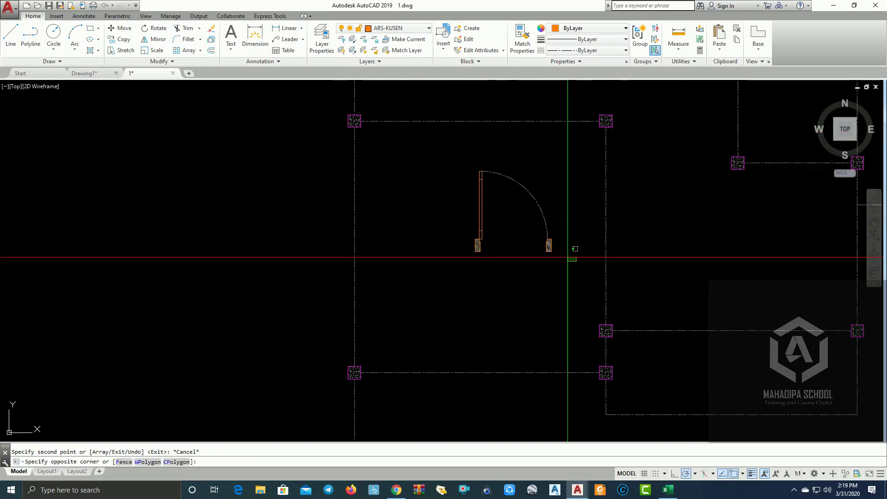
pyautogui.click(477, 193)
pyautogui.press('Return')
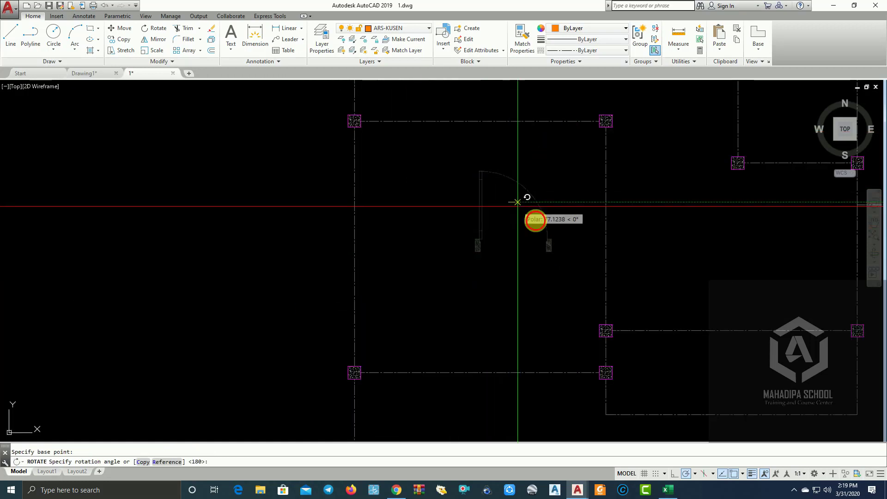
pyautogui.click(509, 202)
pyautogui.click(431, 198)
pyautogui.scroll(2, 564, 194)
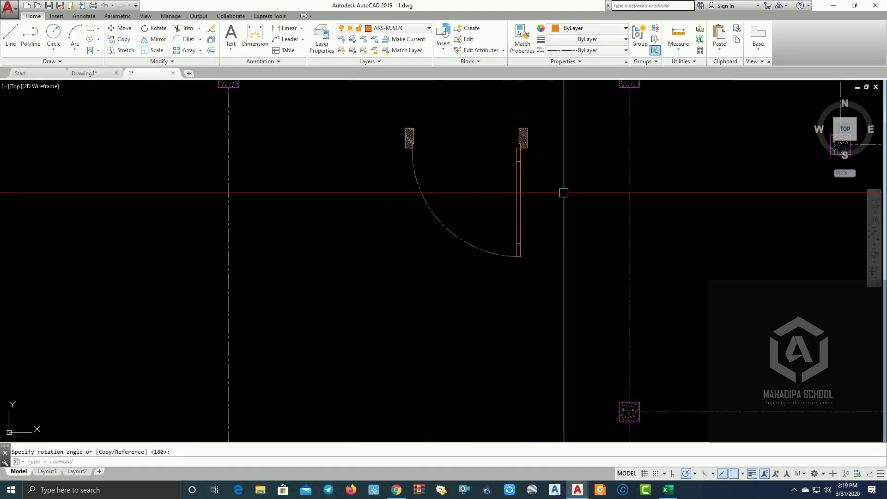
# Step: Move the rotated door copy against the neighbouring column on the right
pyautogui.click(496, 184)
pyautogui.click(499, 181)
pyautogui.write('m')
pyautogui.press('Return')
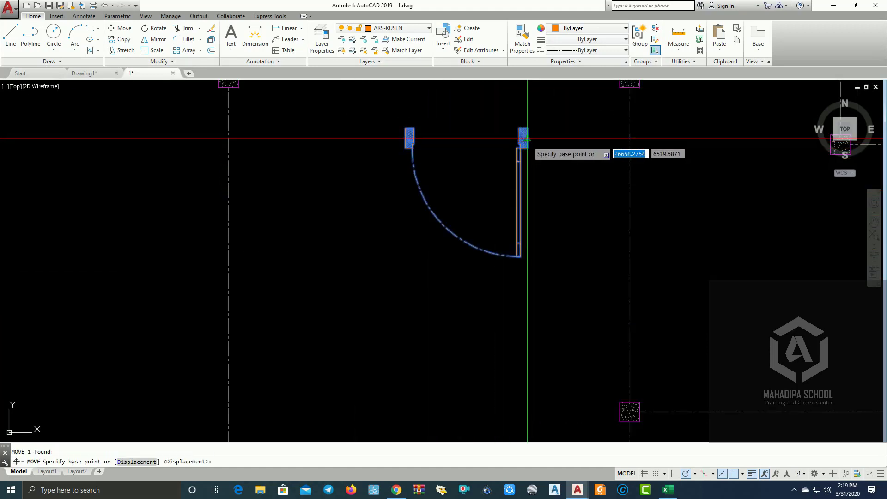
pyautogui.moveTo(527, 137); pyautogui.dragTo(484, 227, button='middle')
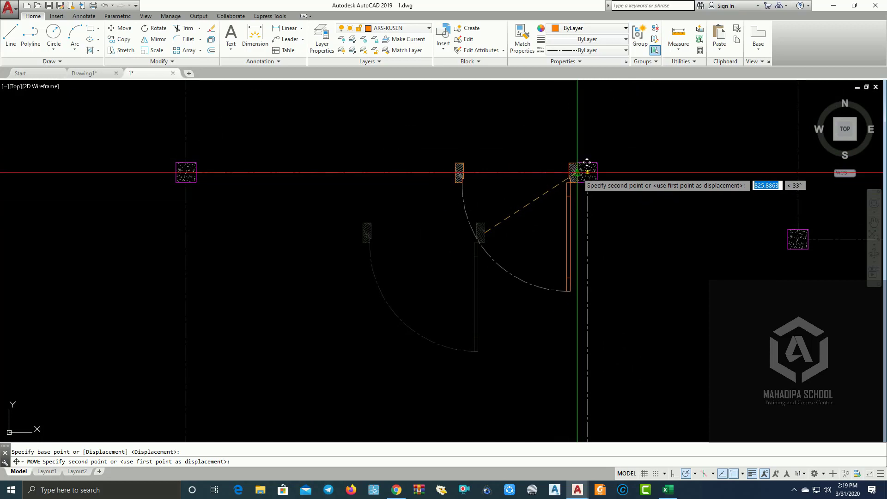
pyautogui.click(588, 172)
pyautogui.scroll(-3, 474, 220)
pyautogui.scroll(-1, 468, 234)
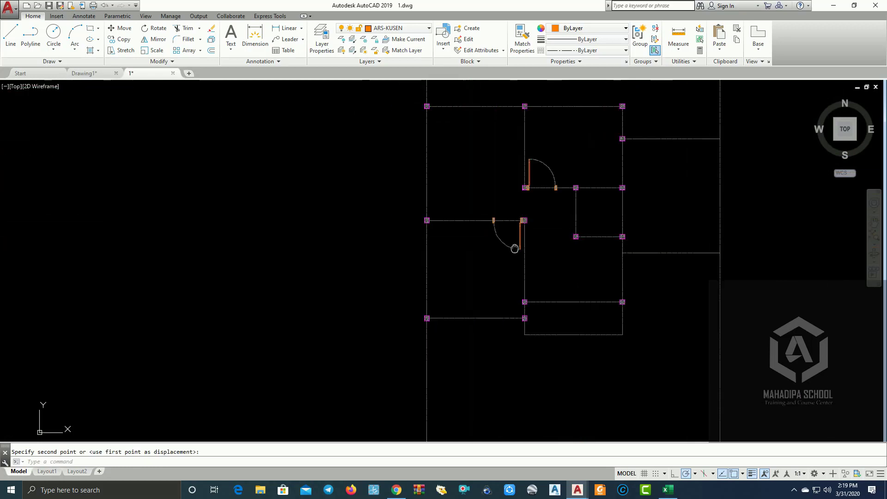
pyautogui.moveTo(331, 277); pyautogui.dragTo(709, 279, button='middle')
pyautogui.scroll(-2, 453, 281)
pyautogui.scroll(2, 655, 282)
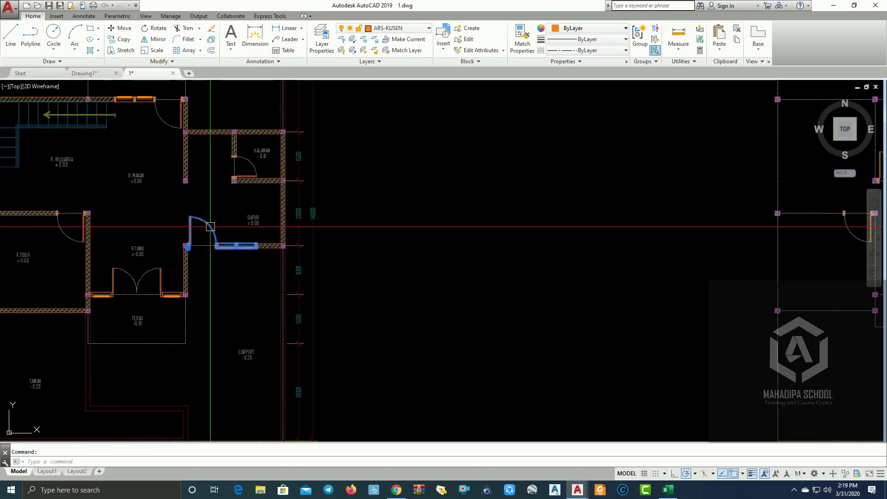
# Step: Copy the door with its window frame into the new plan using CO
pyautogui.write('o')
pyautogui.press('Return')
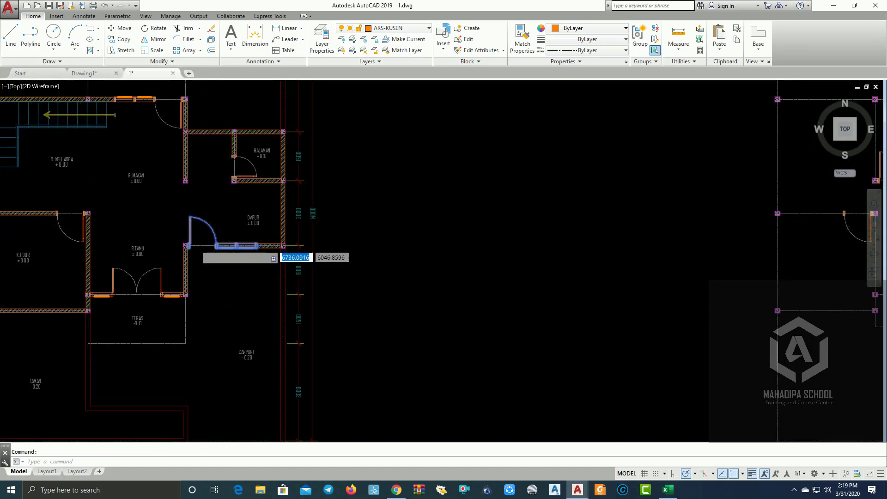
pyautogui.scroll(4, 189, 167)
pyautogui.scroll(2, 192, 166)
pyautogui.click(192, 166)
pyautogui.scroll(-4, 268, 254)
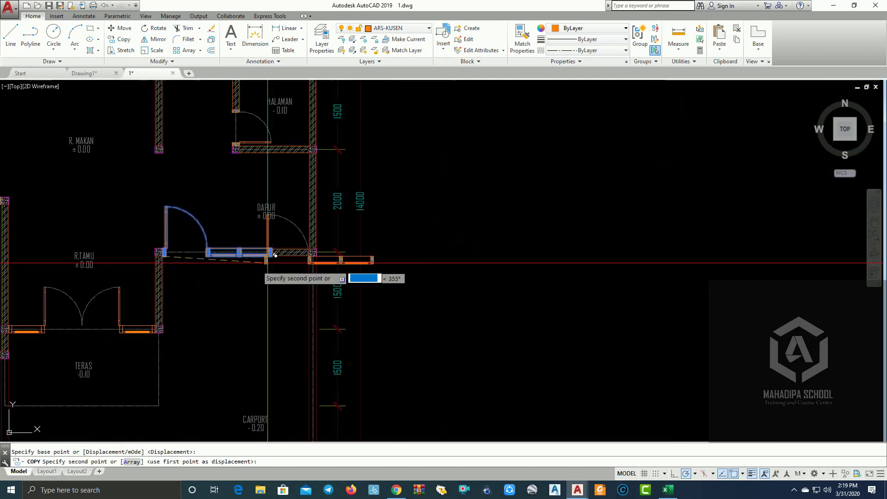
pyautogui.scroll(-3, 407, 257)
pyautogui.scroll(3, 466, 263)
pyautogui.scroll(3, 498, 294)
pyautogui.scroll(2, 498, 293)
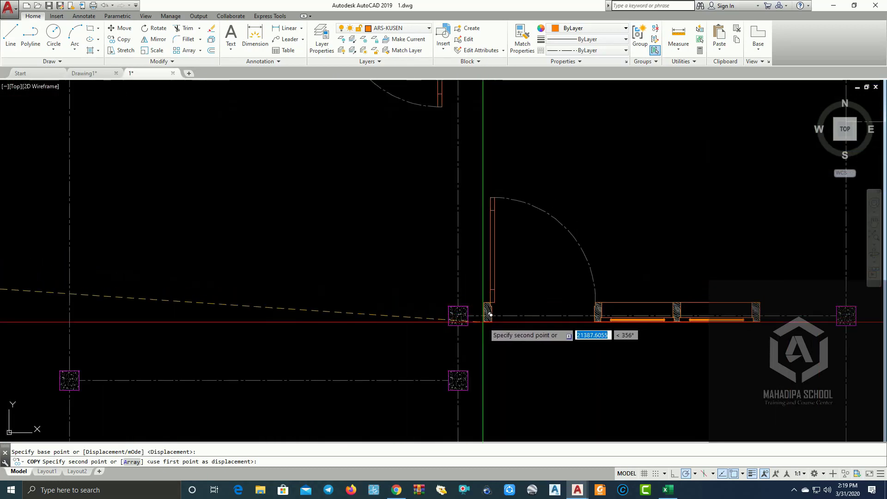
pyautogui.click(468, 325)
pyautogui.scroll(-3, 531, 305)
pyautogui.scroll(-2, 578, 272)
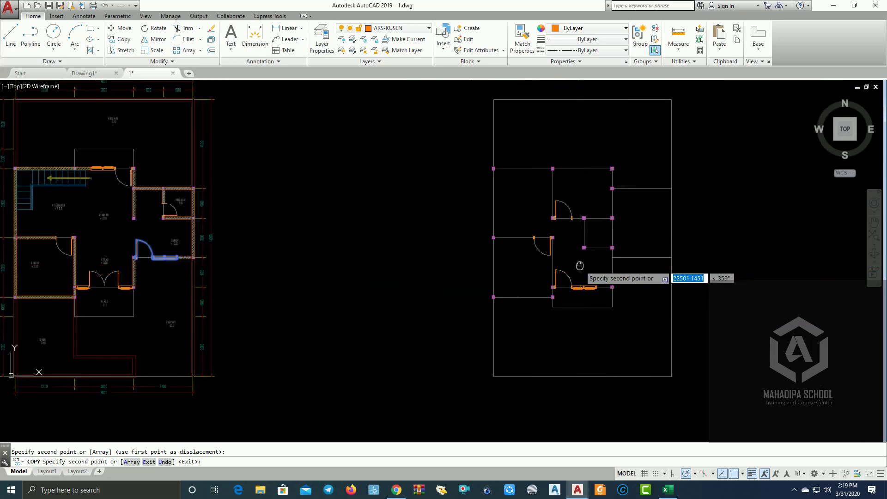
pyautogui.scroll(-1, 511, 283)
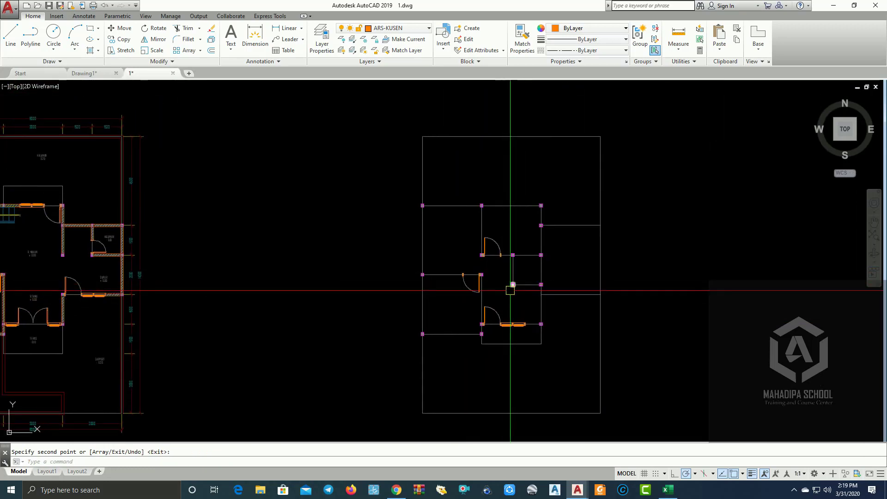
pyautogui.scroll(1, 407, 272)
pyautogui.scroll(-3, 317, 263)
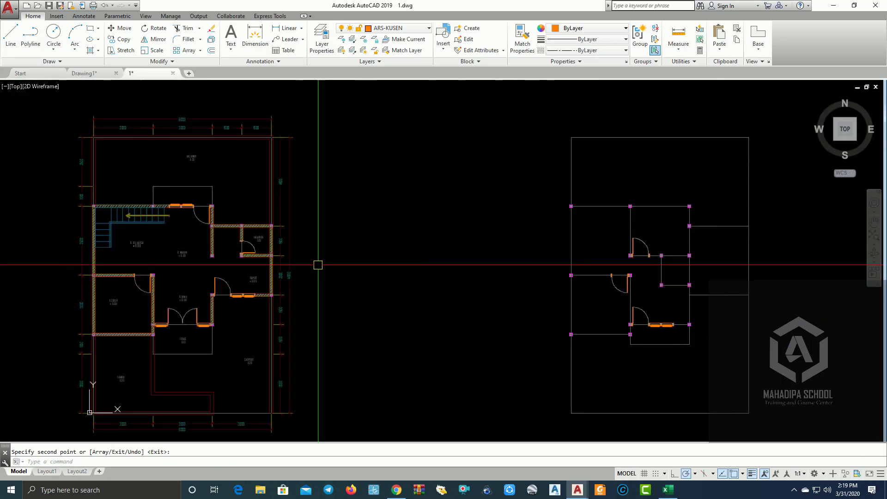
pyautogui.scroll(3, 244, 242)
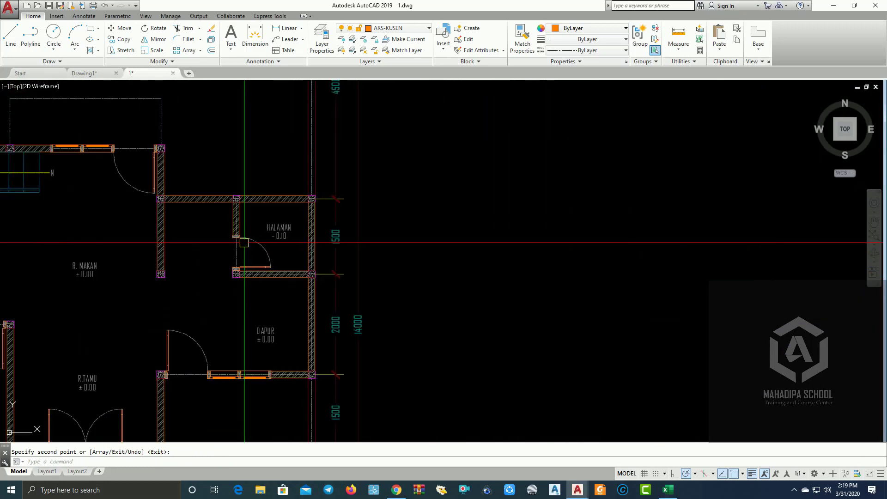
# Step: Copy the small HALAMAN door from its hinge into the new floor plan
pyautogui.click(124, 40)
pyautogui.scroll(3, 237, 275)
pyautogui.click(183, 181)
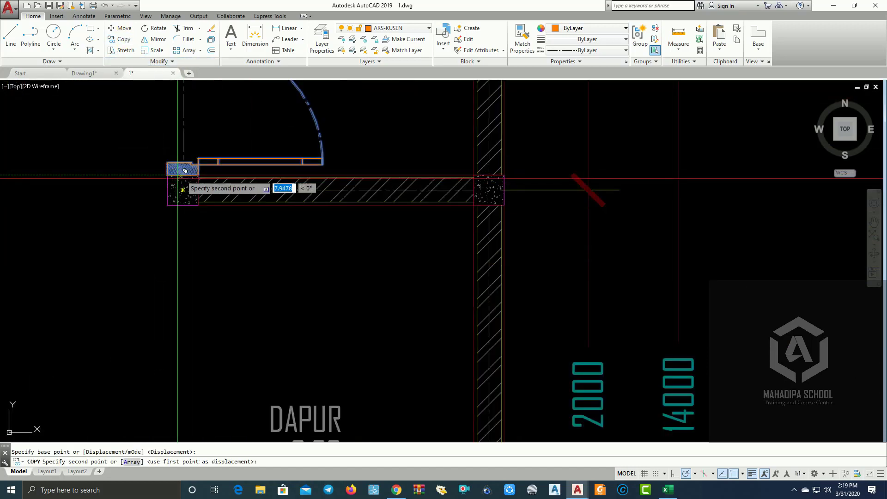
pyautogui.scroll(-2, 183, 258)
pyautogui.scroll(-2, 490, 257)
pyautogui.scroll(2, 465, 272)
pyautogui.scroll(2, 404, 271)
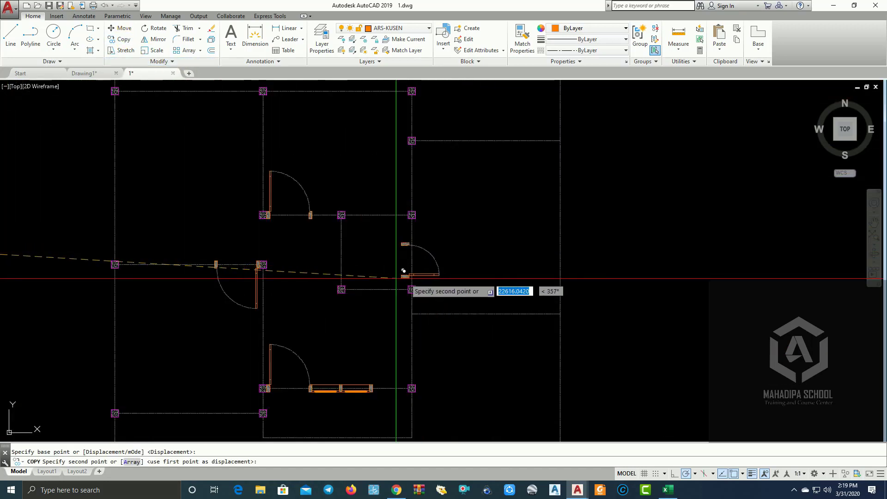
pyautogui.scroll(3, 403, 271)
pyautogui.scroll(-2, 317, 305)
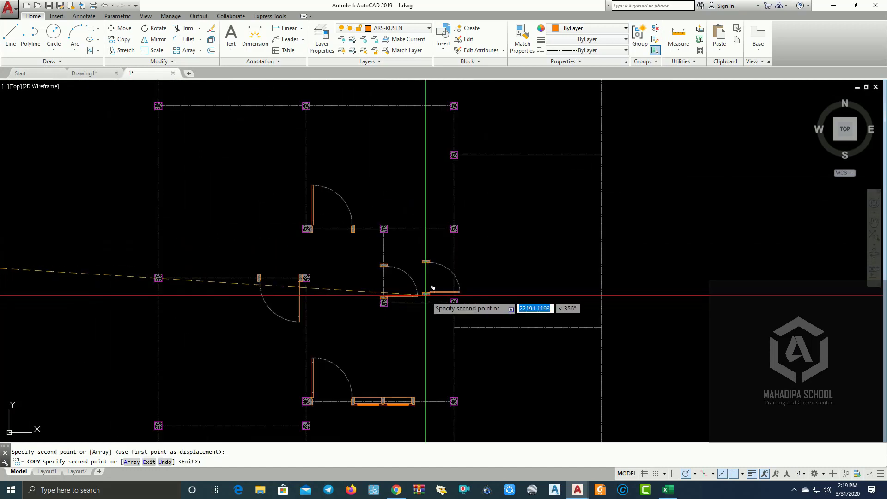
pyautogui.scroll(-1, 426, 294)
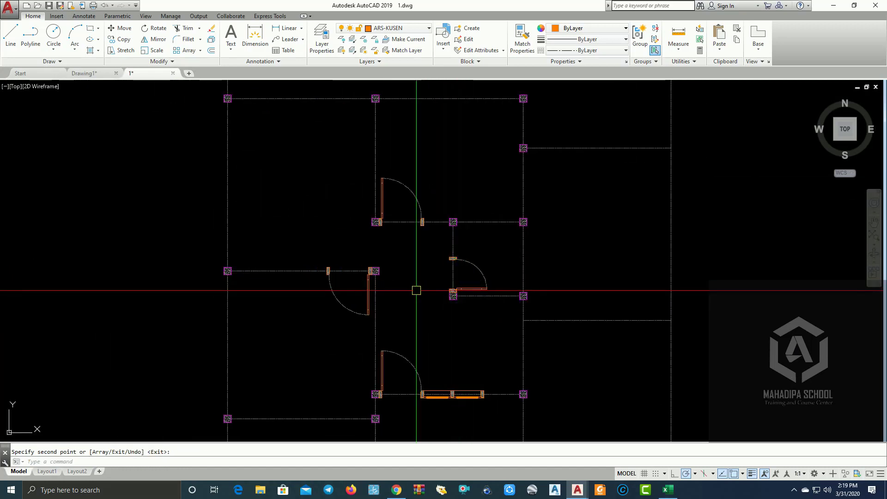
pyautogui.moveTo(416, 290); pyautogui.dragTo(439, 287, button='middle')
pyautogui.scroll(-1, 397, 285)
pyautogui.scroll(-1, 358, 291)
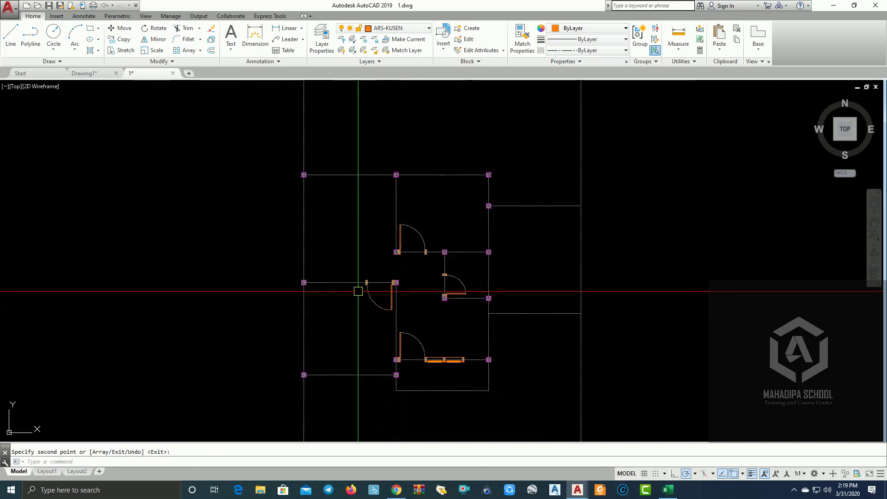
pyautogui.scroll(-1, 356, 281)
pyautogui.moveTo(268, 270); pyautogui.dragTo(335, 267, button='middle')
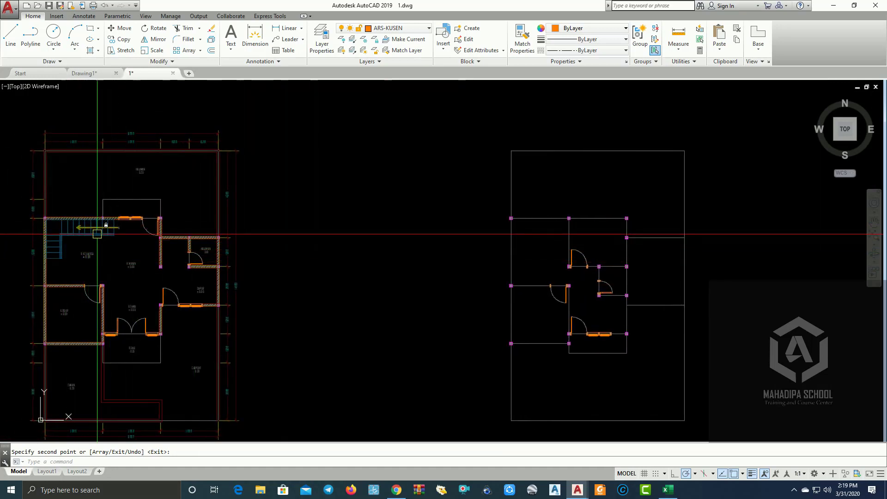
pyautogui.scroll(4, 523, 236)
pyautogui.scroll(-4, 540, 243)
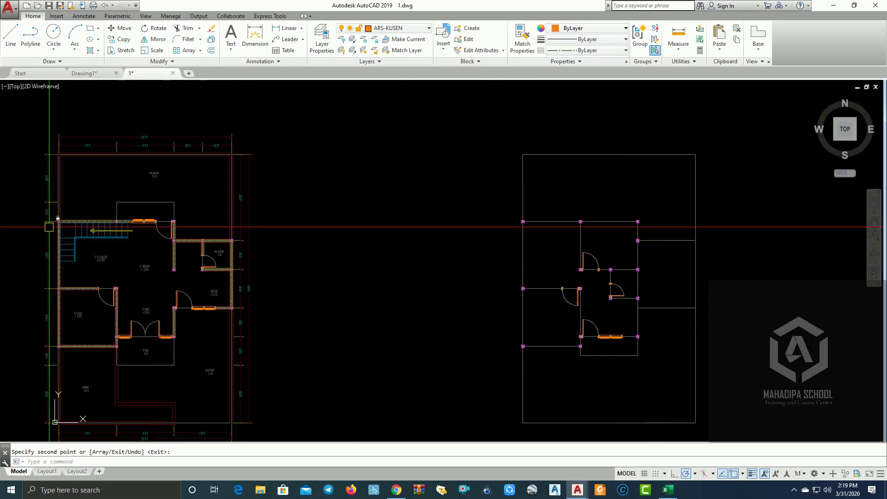
pyautogui.scroll(4, 305, 245)
pyautogui.scroll(-4, 313, 234)
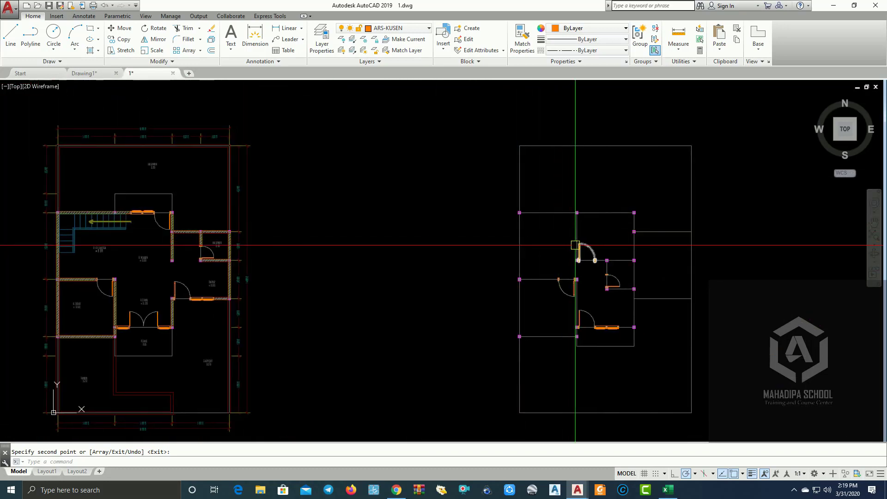
pyautogui.scroll(4, 570, 223)
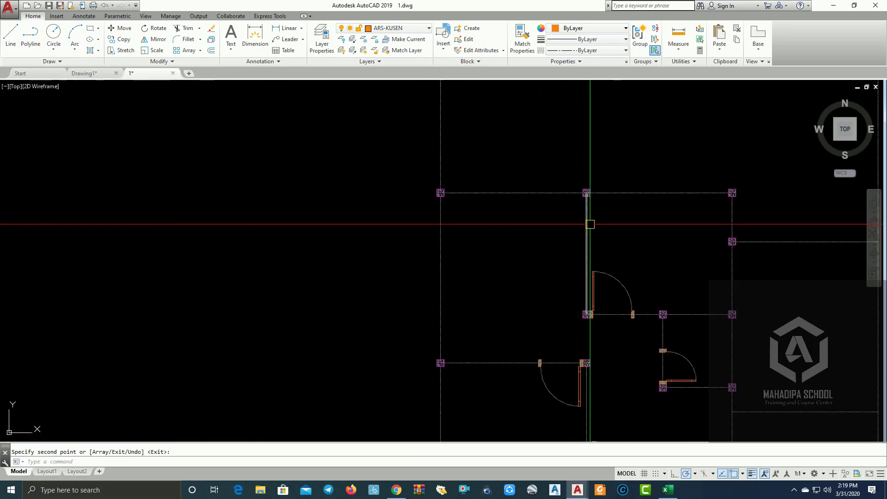
pyautogui.scroll(-6, 492, 245)
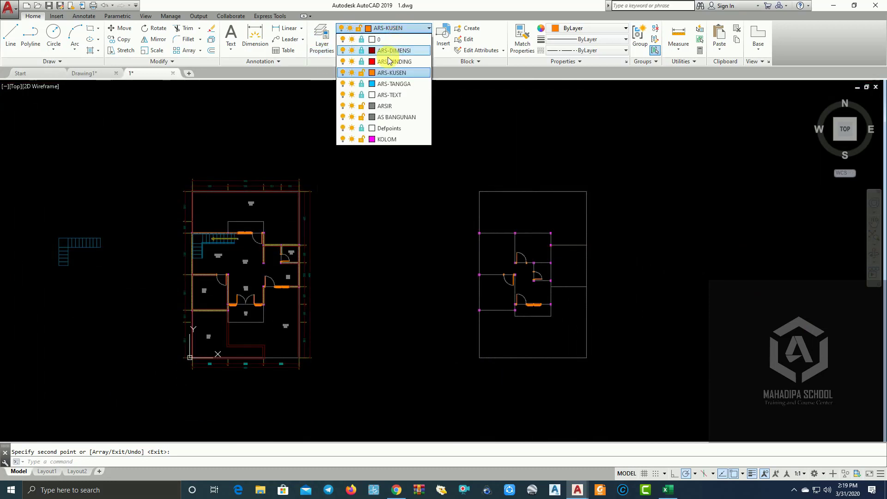
pyautogui.click(362, 84)
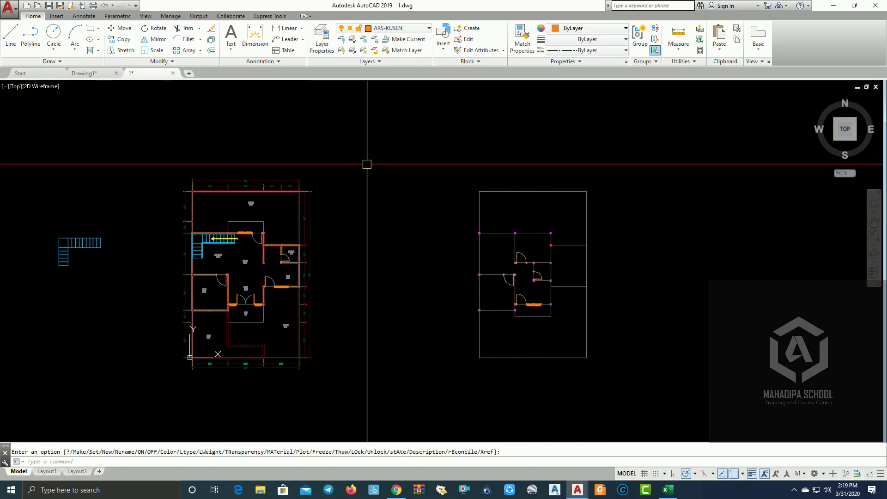
pyautogui.scroll(4, 206, 252)
pyautogui.click(208, 231)
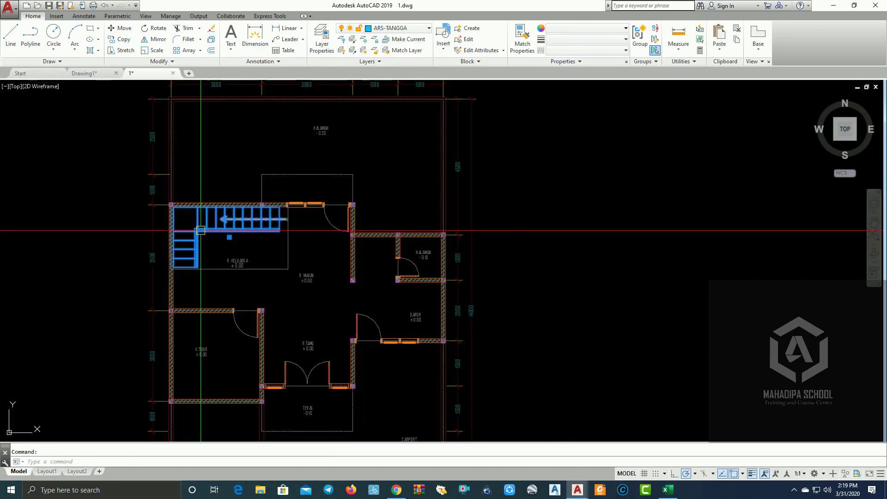
pyautogui.click(112, 42)
pyautogui.scroll(5, 169, 187)
pyautogui.scroll(5, 150, 152)
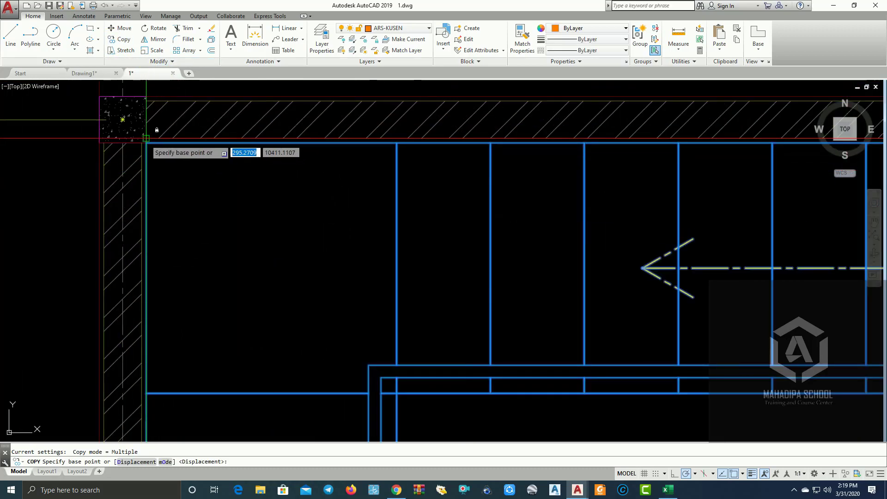
pyautogui.click(146, 143)
pyautogui.scroll(-4, 138, 231)
pyautogui.scroll(-2, 476, 281)
pyautogui.scroll(3, 356, 268)
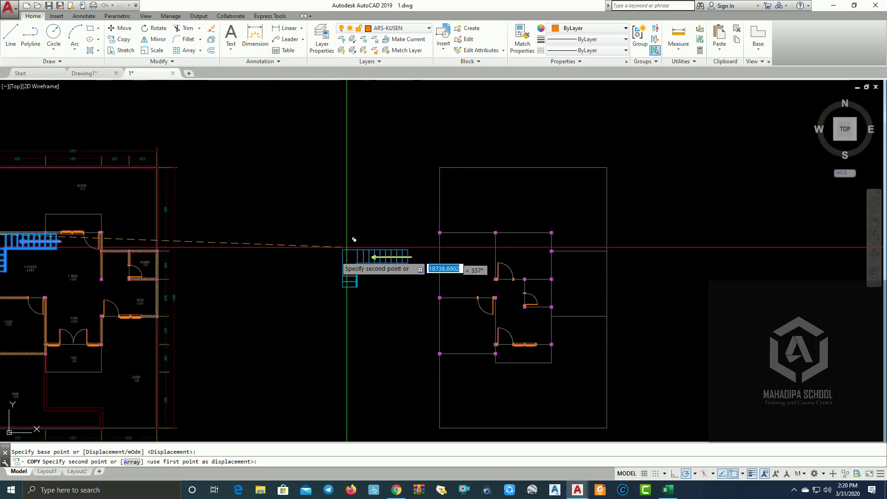
pyautogui.scroll(3, 486, 242)
pyautogui.scroll(2, 486, 242)
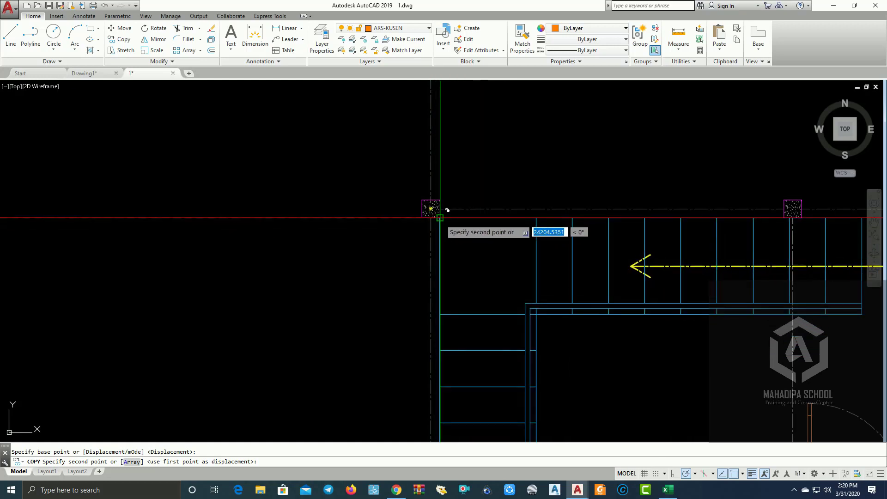
pyautogui.moveTo(447, 258); pyautogui.dragTo(302, 238, button='middle')
pyautogui.press('Return')
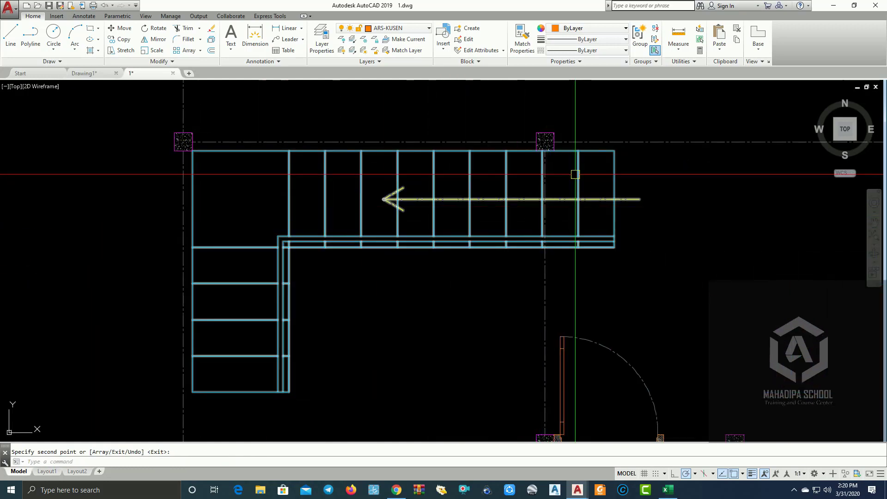
pyautogui.scroll(-4, 578, 203)
pyautogui.scroll(-1, 581, 222)
pyautogui.scroll(3, 389, 263)
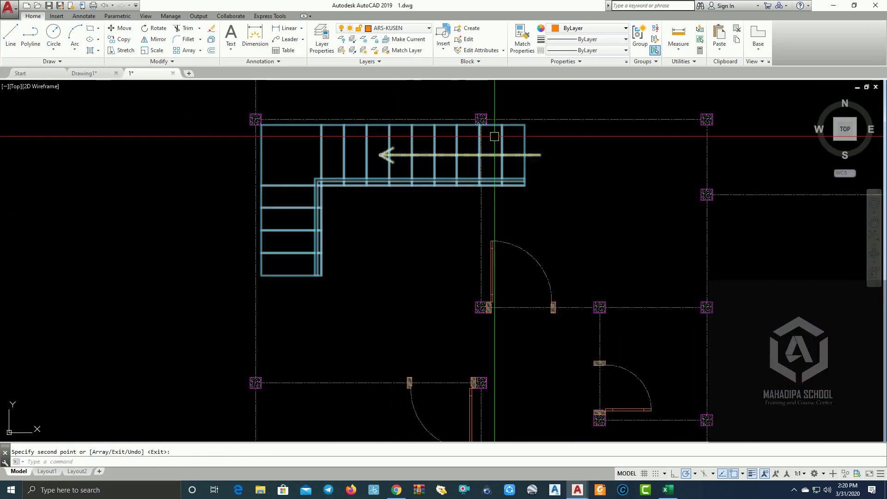
pyautogui.click(408, 196)
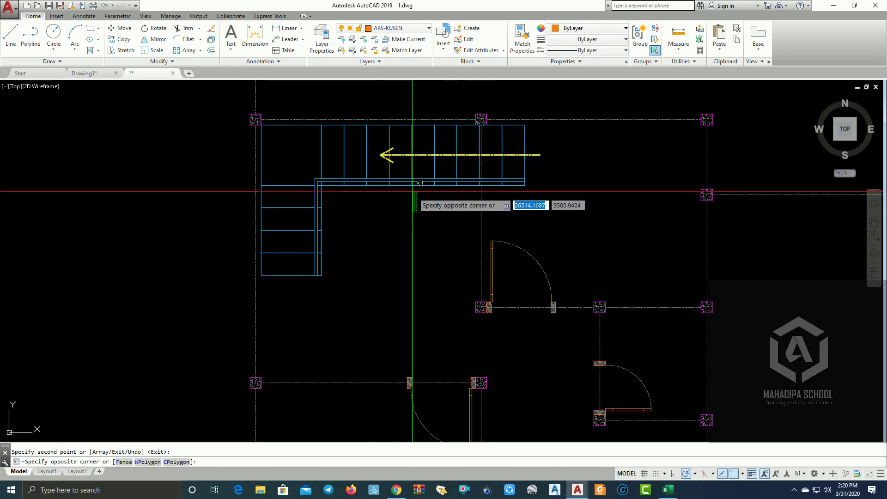
pyautogui.press('Escape')
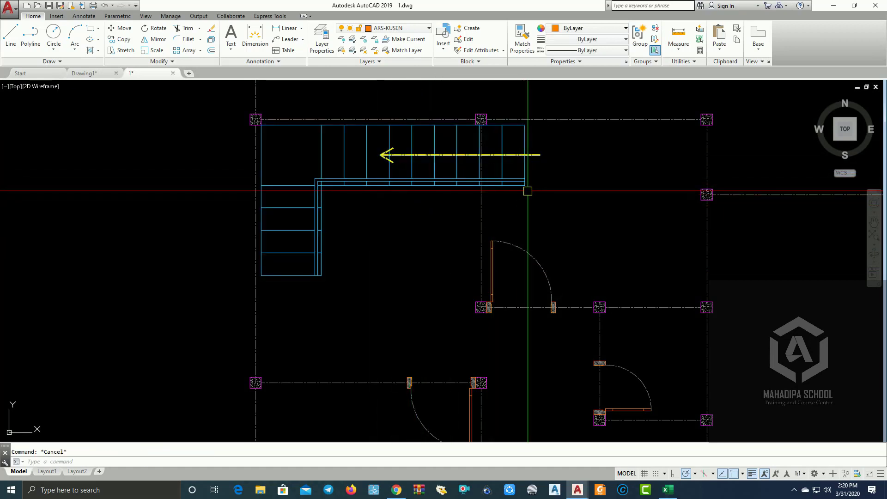
pyautogui.click(523, 178)
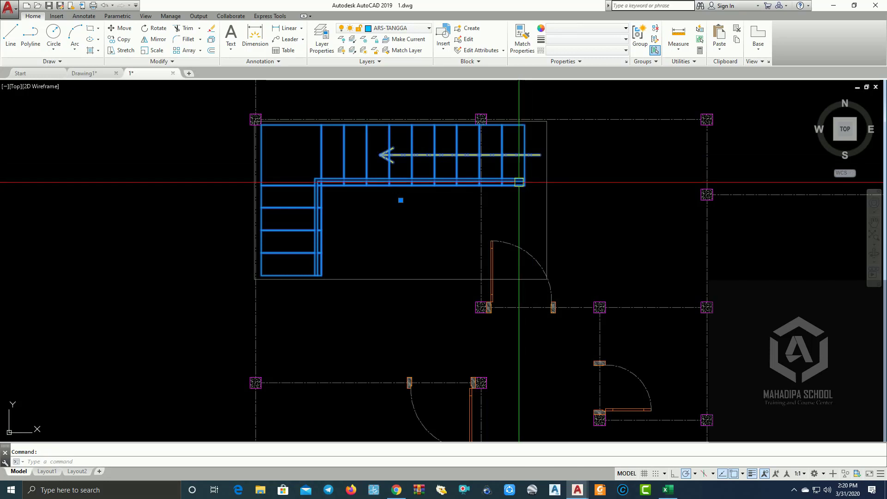
pyautogui.write('E')
pyautogui.press('Return')
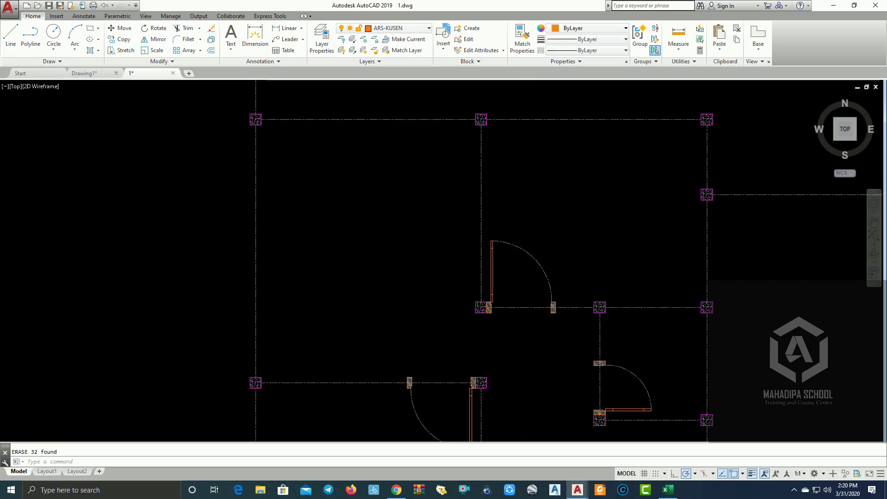
pyautogui.scroll(-6, 433, 158)
pyautogui.scroll(2, 415, 173)
pyautogui.moveTo(459, 206); pyautogui.dragTo(586, 222, button='middle')
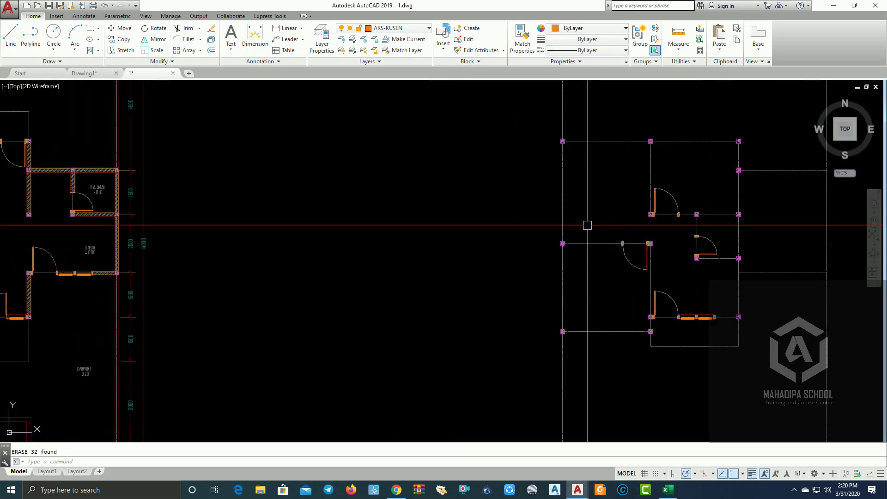
pyautogui.scroll(-2, 462, 208)
pyautogui.scroll(6, 208, 179)
pyautogui.scroll(4, 207, 178)
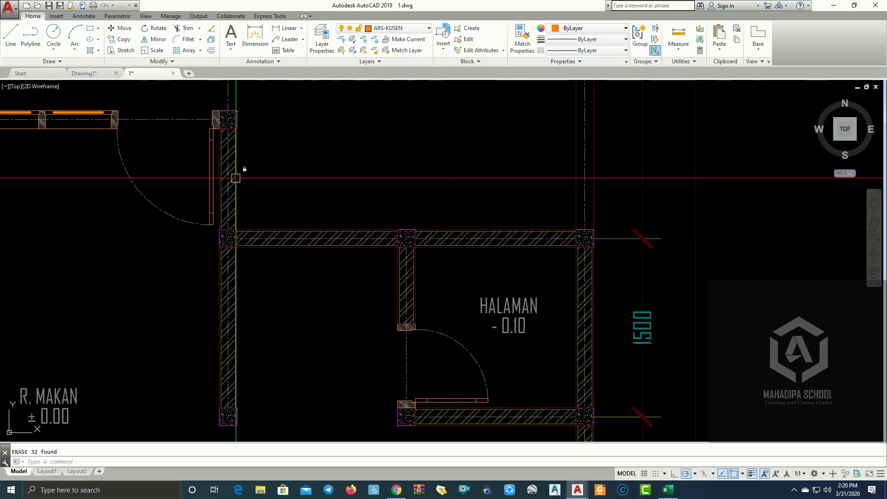
pyautogui.scroll(-5, 480, 212)
pyautogui.scroll(-2, 422, 212)
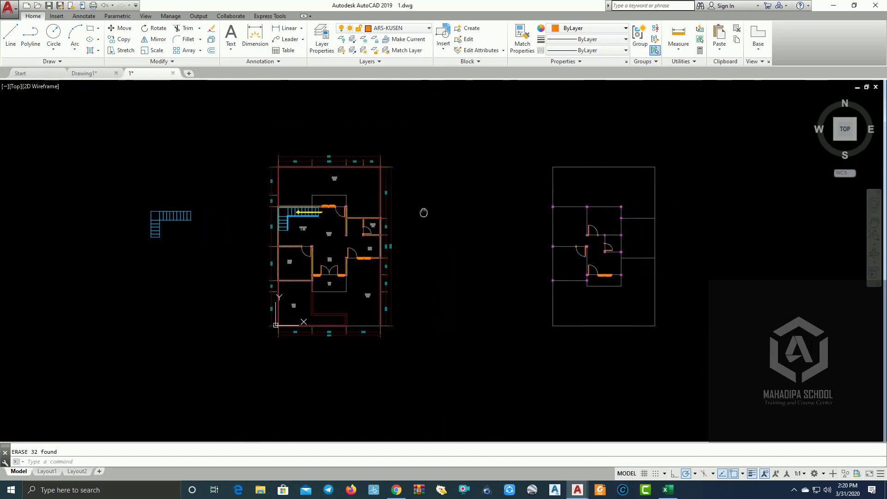
pyautogui.scroll(3, 472, 231)
pyautogui.scroll(4, 472, 230)
pyautogui.moveTo(530, 247); pyautogui.dragTo(512, 212, button='middle')
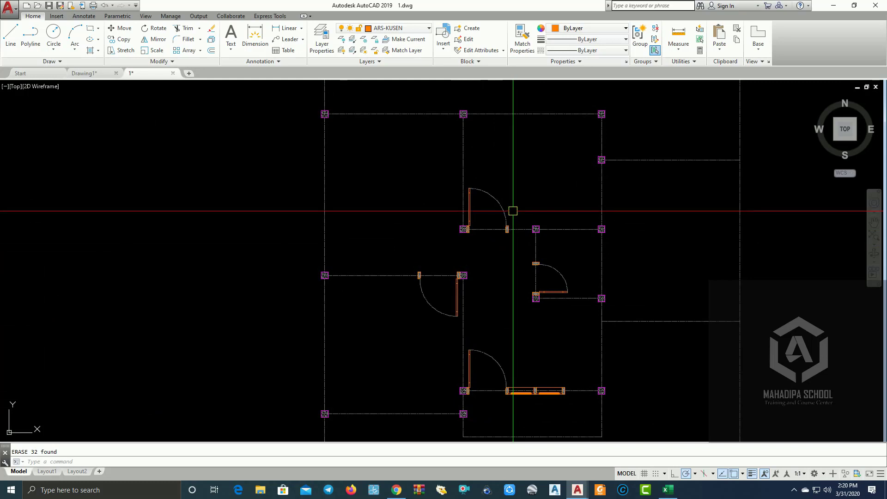
pyautogui.scroll(-5, 529, 220)
pyautogui.scroll(-2, 531, 210)
pyautogui.scroll(4, 204, 209)
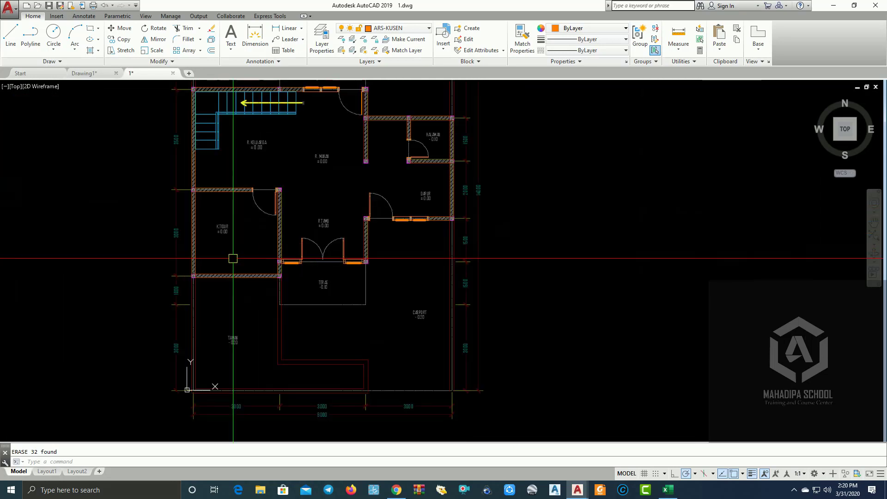
pyautogui.scroll(-4, 352, 267)
pyautogui.scroll(6, 592, 282)
pyautogui.scroll(-4, 572, 295)
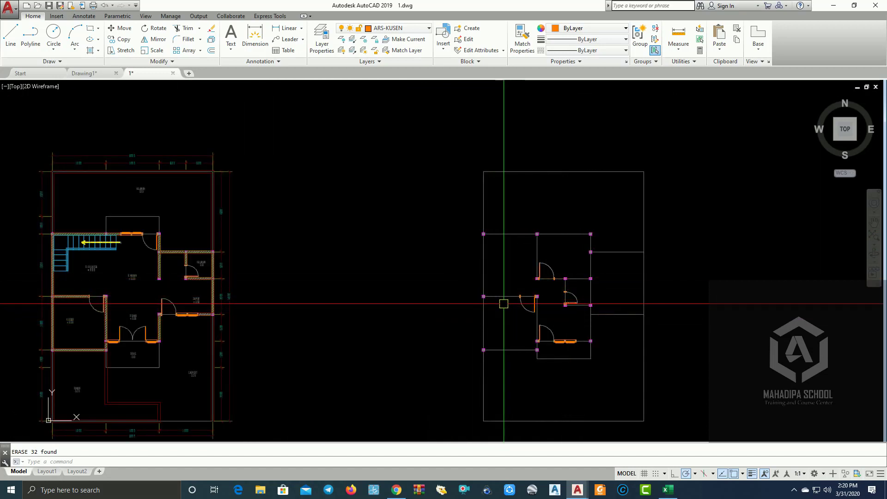
pyautogui.scroll(2, 508, 254)
pyautogui.scroll(3, 558, 332)
pyautogui.scroll(-5, 530, 184)
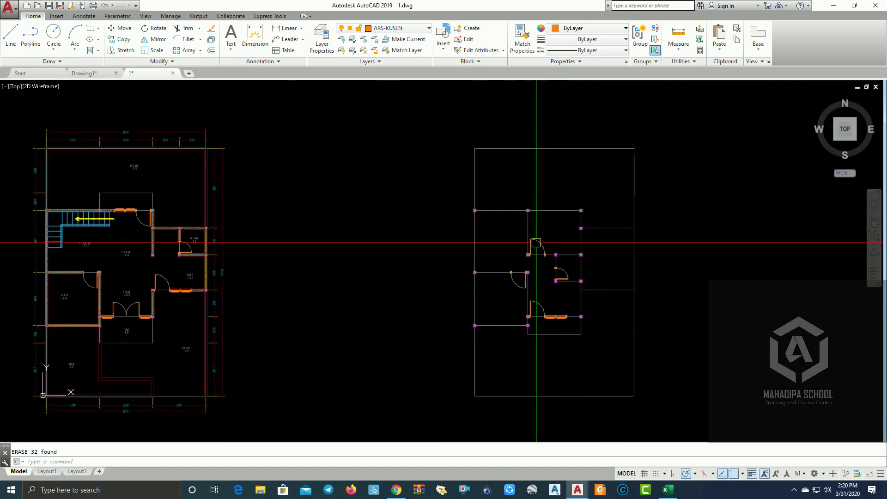
pyautogui.scroll(6, 553, 321)
pyautogui.scroll(2, 556, 332)
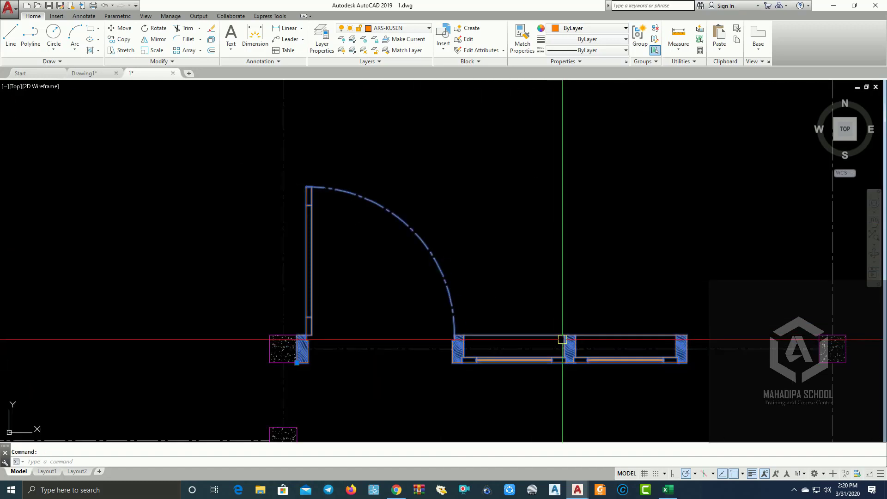
# Step: Place a copy of the door-and-window unit beside the new floor plan
pyautogui.click(564, 336)
pyautogui.scroll(-3, 565, 336)
pyautogui.scroll(-2, 508, 365)
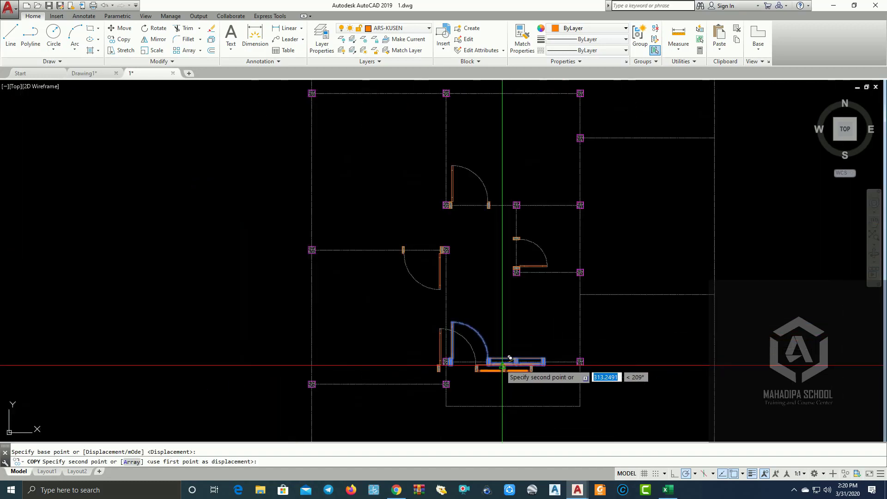
pyautogui.scroll(-2, 508, 356)
pyautogui.scroll(2, 495, 238)
pyautogui.scroll(3, 489, 237)
pyautogui.scroll(3, 393, 259)
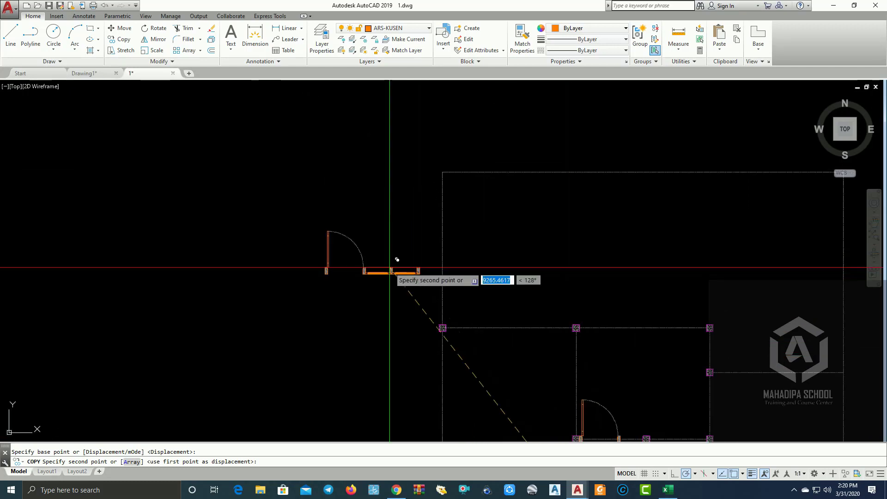
pyautogui.scroll(2, 379, 265)
pyautogui.click(370, 268)
pyautogui.press('Escape')
# Step: Explode the copied unit and delete its door leaf and swing arc
pyautogui.click(327, 230)
pyautogui.write('x')
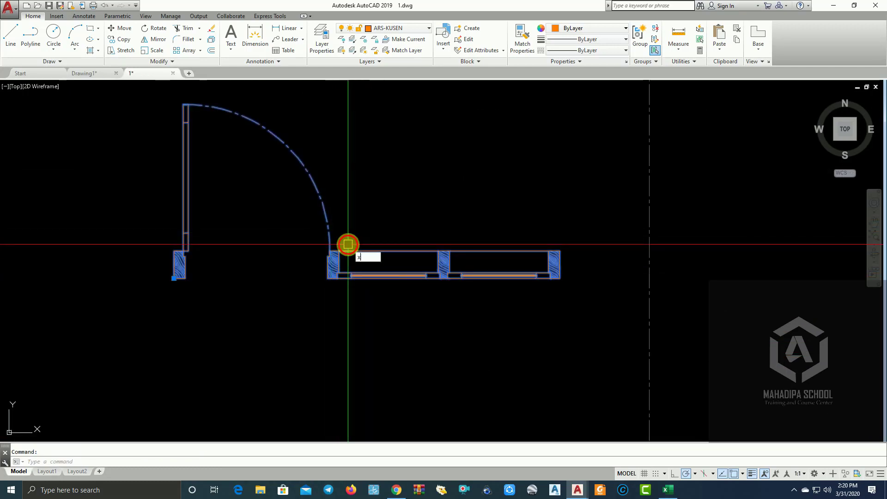
pyautogui.press('Return')
pyautogui.click(343, 233)
pyautogui.click(148, 158)
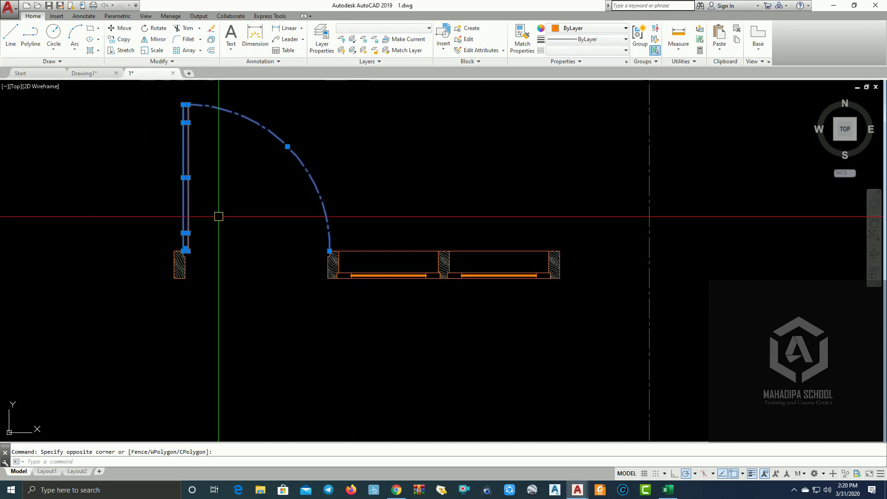
pyautogui.press('Delete')
pyautogui.press('Delete')
# Step: Remove the leftover line and close the frame's left corner with a zero-radius fillet
pyautogui.scroll(3, 321, 238)
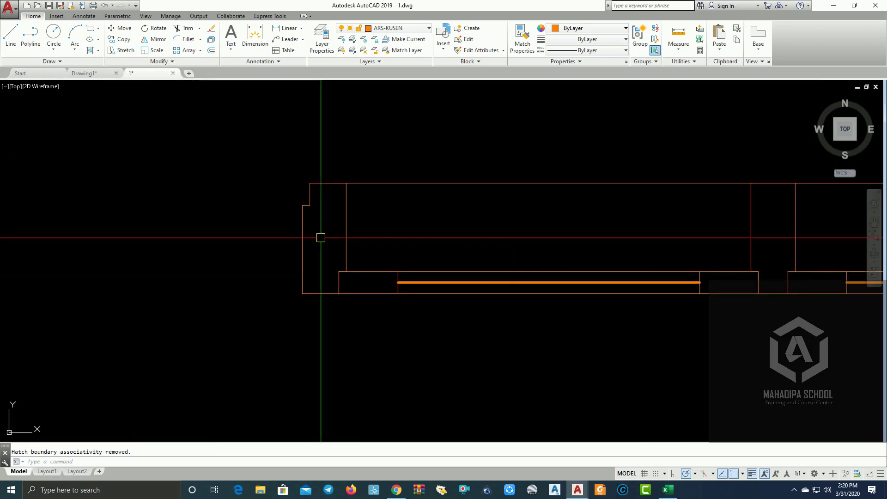
pyautogui.click(309, 194)
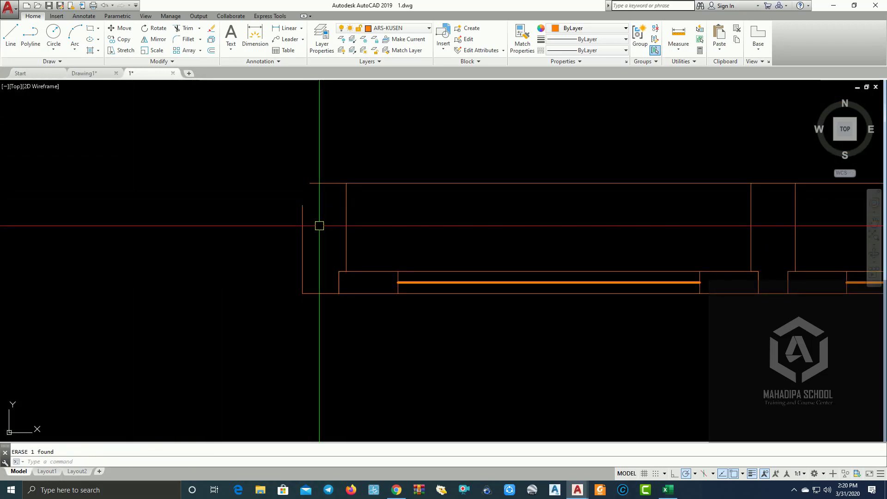
pyautogui.press('Return')
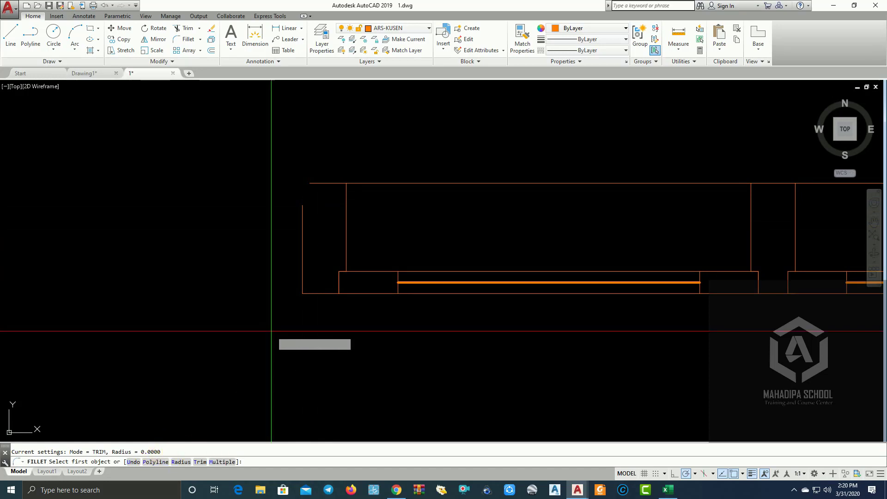
pyautogui.press('Return')
pyautogui.click(303, 210)
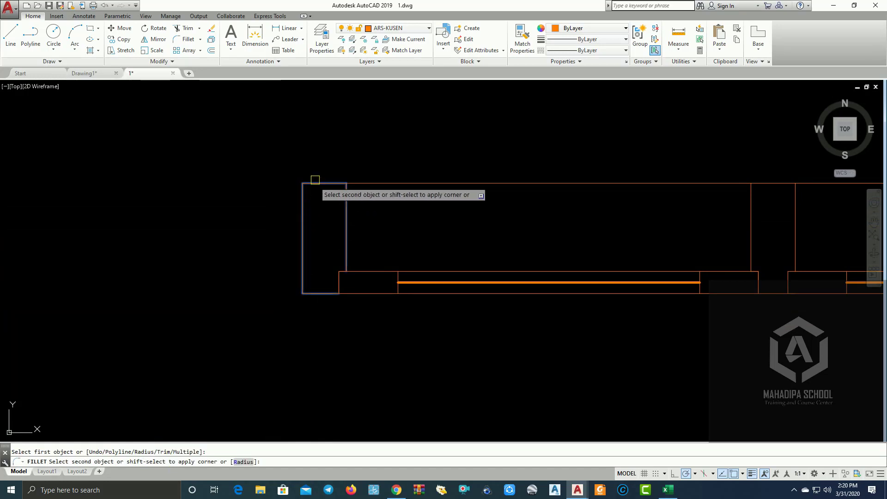
pyautogui.click(317, 182)
pyautogui.scroll(-2, 308, 191)
pyautogui.scroll(-3, 614, 229)
pyautogui.scroll(-2, 683, 249)
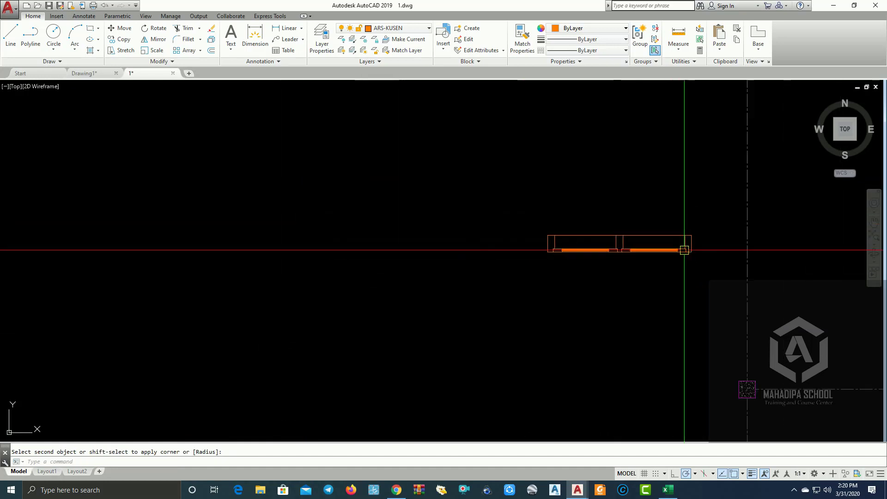
pyautogui.scroll(-2, 480, 280)
pyautogui.scroll(-1, 481, 280)
pyautogui.scroll(1, 705, 210)
pyautogui.scroll(2, 366, 242)
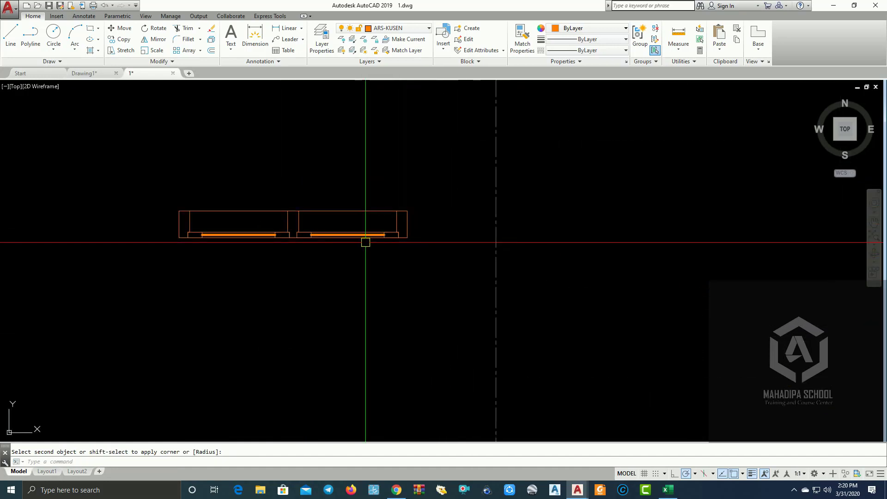
pyautogui.scroll(-3, 356, 171)
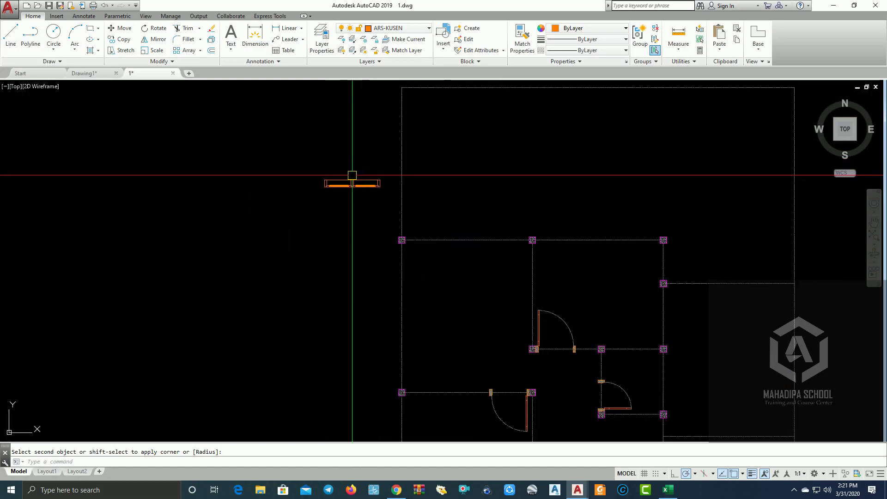
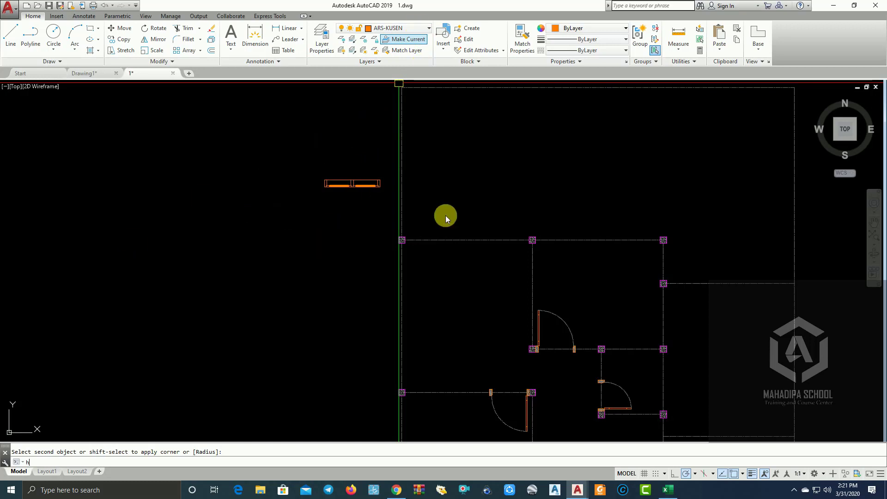
# Step: Try hatching inside the window, dismiss the boundary error, and cancel the hatch
pyautogui.press('Return')
pyautogui.scroll(4, 358, 137)
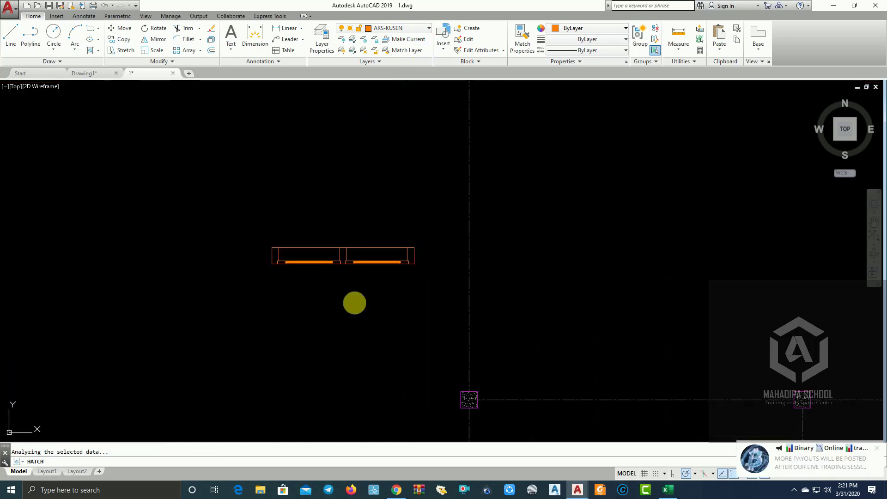
pyautogui.click(353, 303)
pyautogui.press('Return')
pyautogui.click(311, 259)
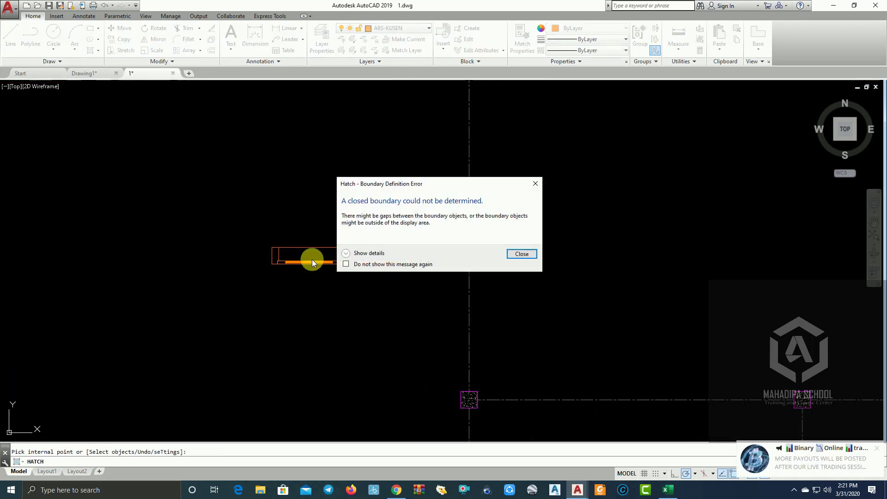
pyautogui.click(535, 185)
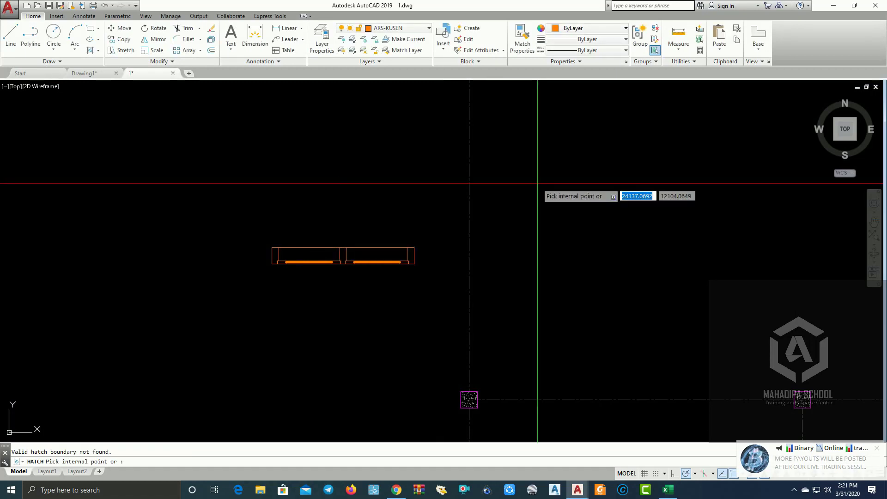
pyautogui.press('Escape')
pyautogui.scroll(-4, 365, 269)
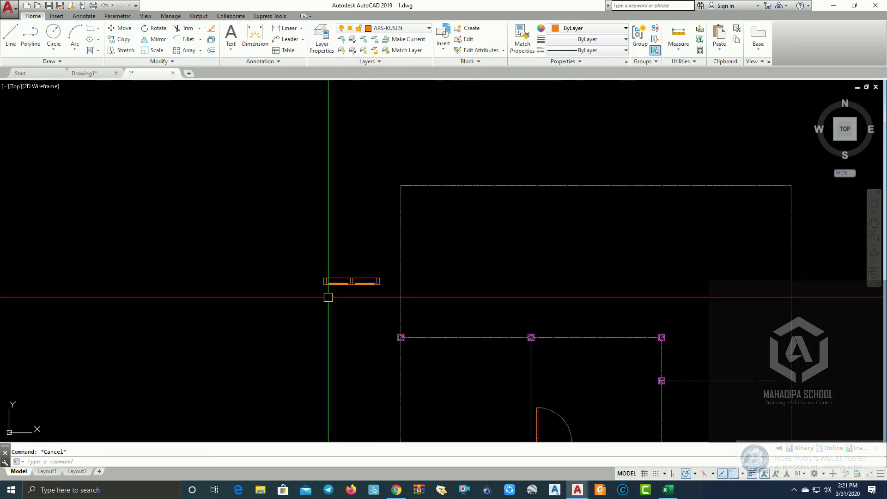
pyautogui.scroll(4, 342, 229)
pyautogui.scroll(5, 342, 229)
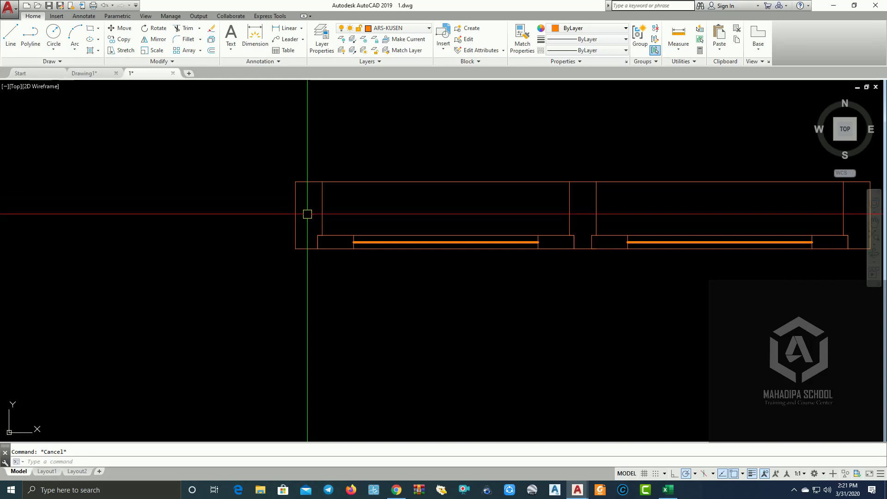
pyautogui.scroll(-4, 597, 211)
pyautogui.scroll(-5, 396, 234)
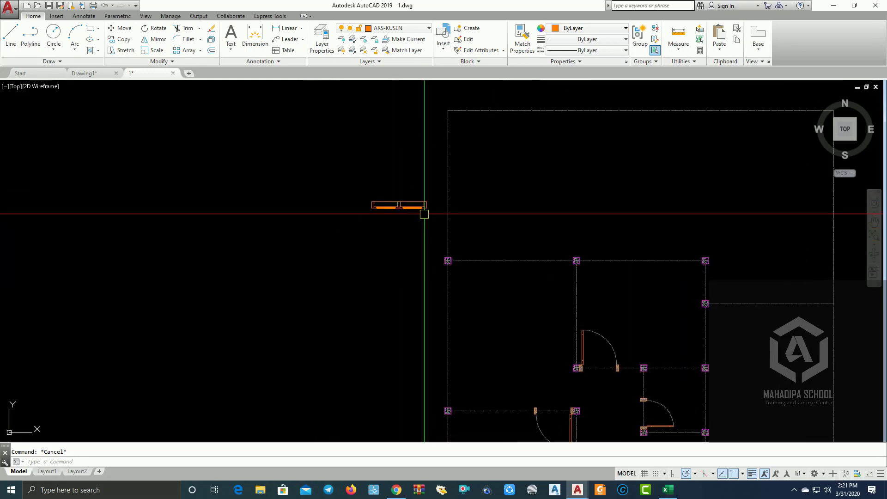
pyautogui.scroll(4, 383, 224)
# Step: Define the selected window drawing as block 'jendela 2' with its base point at the window midpoint
pyautogui.click(325, 135)
pyautogui.click(505, 203)
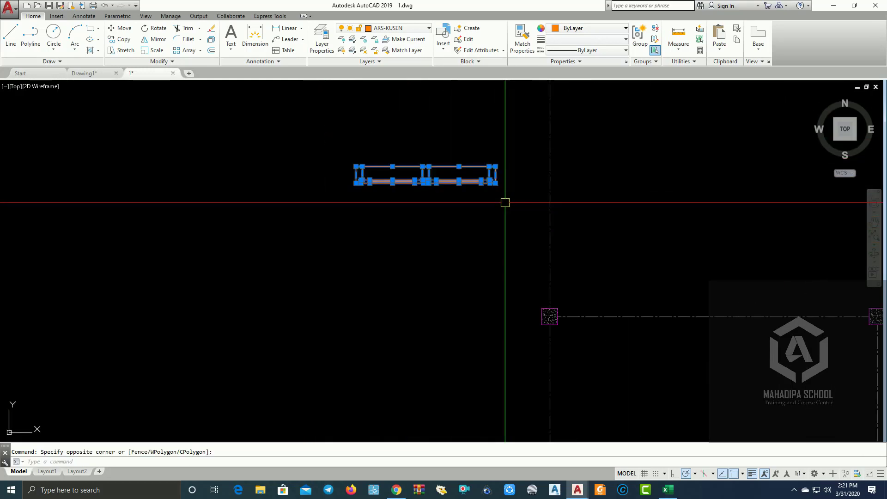
pyautogui.write('b')
pyautogui.press('Return')
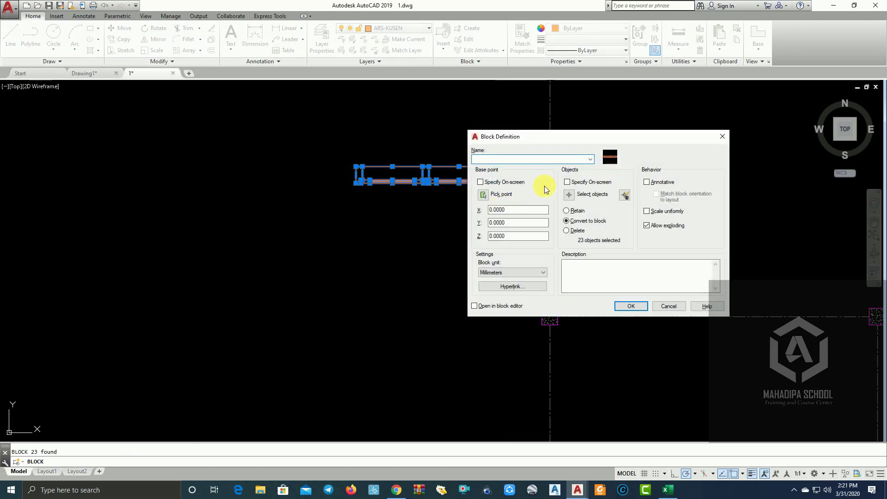
pyautogui.write('jendela 2')
pyautogui.click(482, 194)
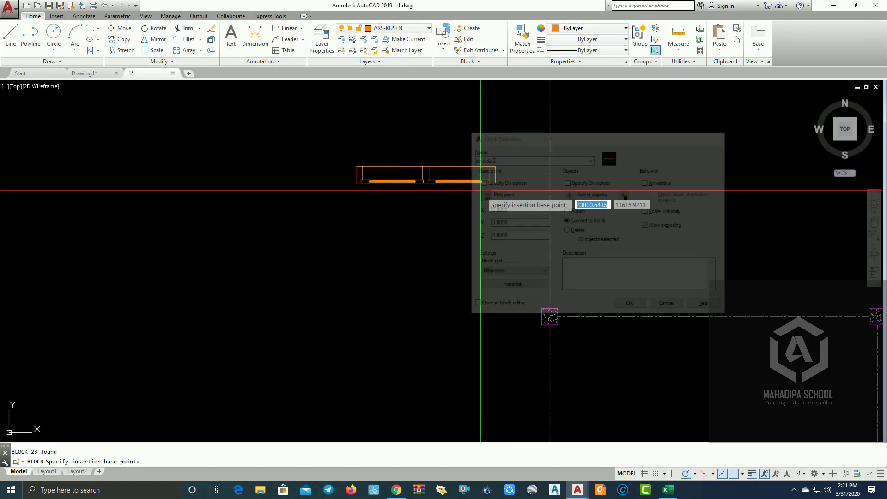
pyautogui.click(416, 164)
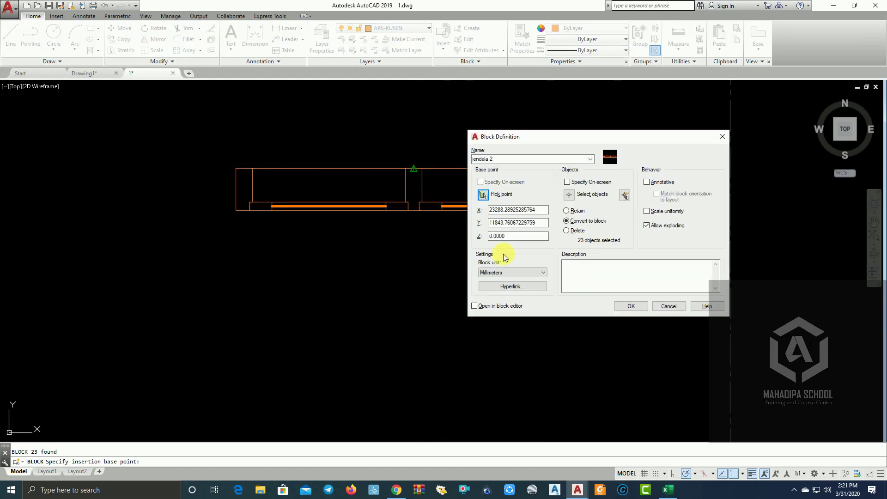
pyautogui.click(631, 306)
pyautogui.scroll(-5, 586, 297)
# Step: Rotate the 'jendela 2' window block 180° about its midpoint, then reselect it
pyautogui.scroll(-3, 491, 297)
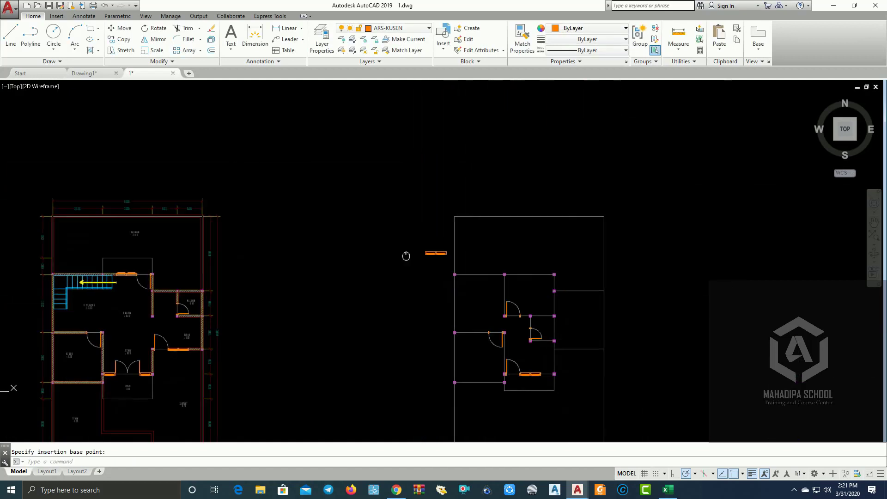
pyautogui.scroll(4, 440, 238)
pyautogui.moveTo(461, 249)
pyautogui.mouseDown(button='middle')
pyautogui.moveTo(426, 198)
pyautogui.moveTo(390, 179)
pyautogui.mouseUp(button='middle')
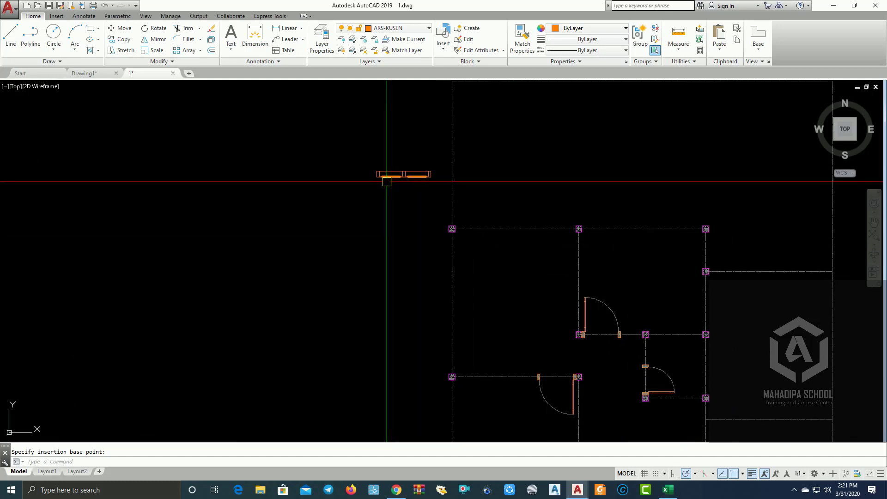
pyautogui.click(442, 201)
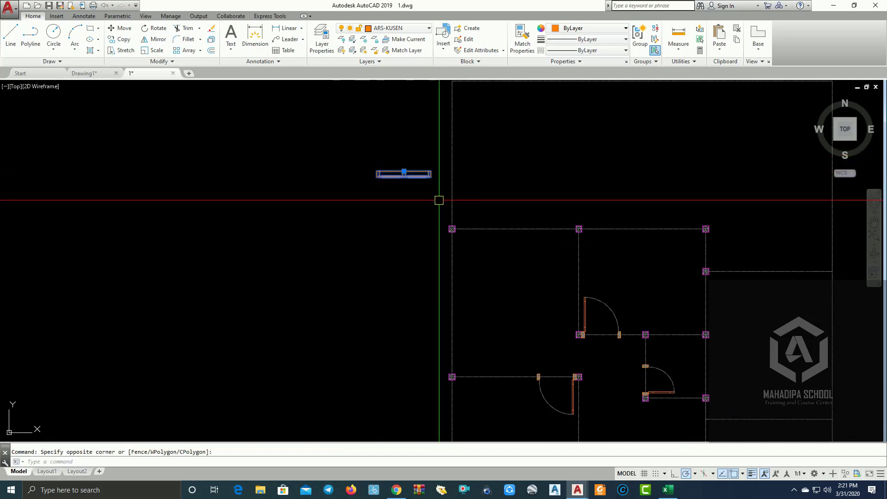
pyautogui.write('ro')
pyautogui.press('Return')
pyautogui.click(405, 173)
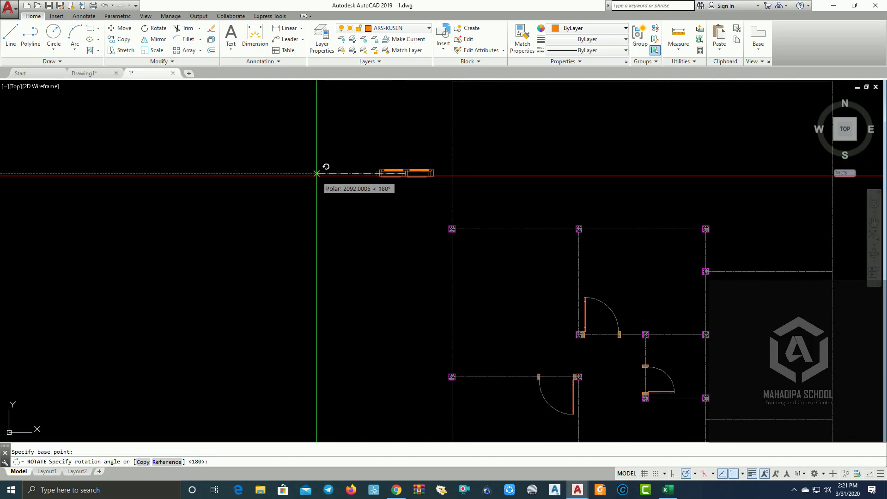
pyautogui.click(377, 175)
pyautogui.scroll(3, 393, 174)
pyautogui.click(328, 134)
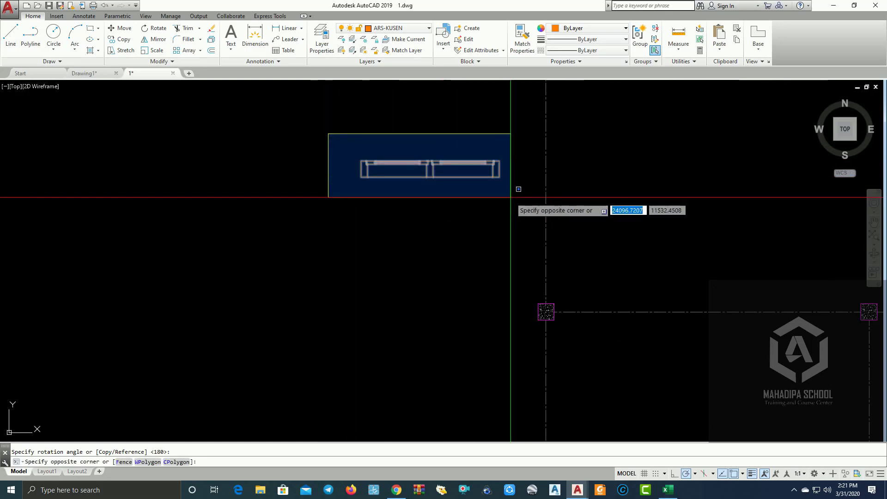
pyautogui.click(511, 197)
pyautogui.scroll(2, 376, 167)
pyautogui.scroll(2, 443, 174)
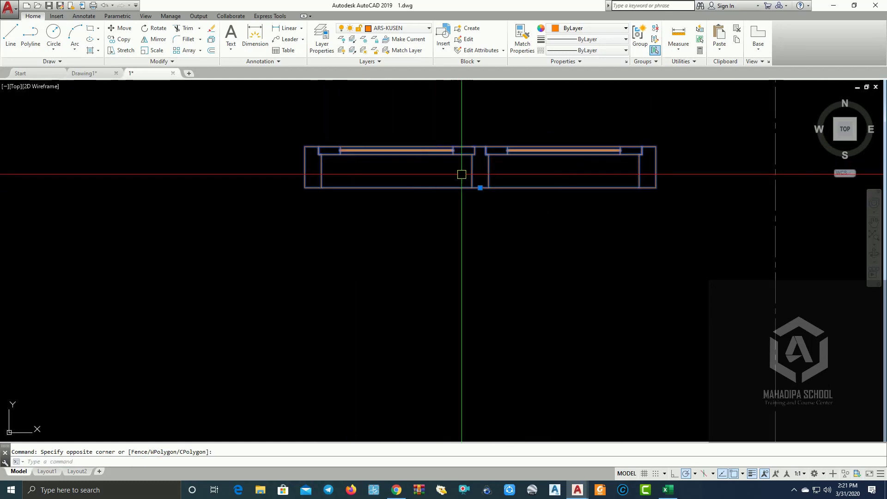
# Step: Copy the window block into the top wall, centred midway between the first two columns
pyautogui.click(114, 41)
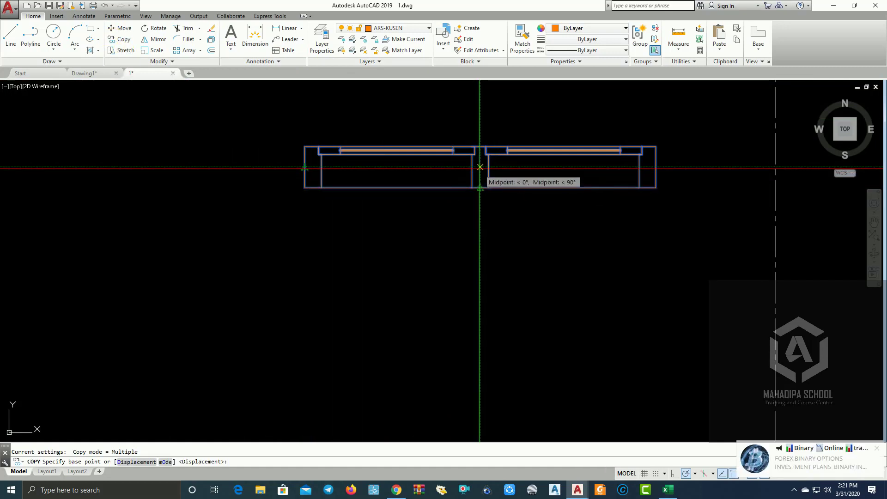
pyautogui.click(480, 167)
pyautogui.scroll(-5, 462, 169)
pyautogui.scroll(-2, 356, 229)
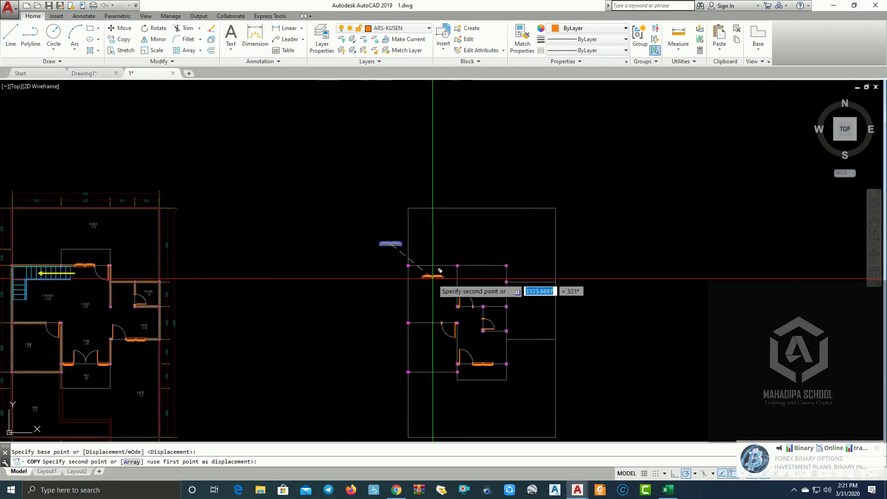
pyautogui.scroll(4, 406, 242)
pyautogui.rightClick(330, 148)
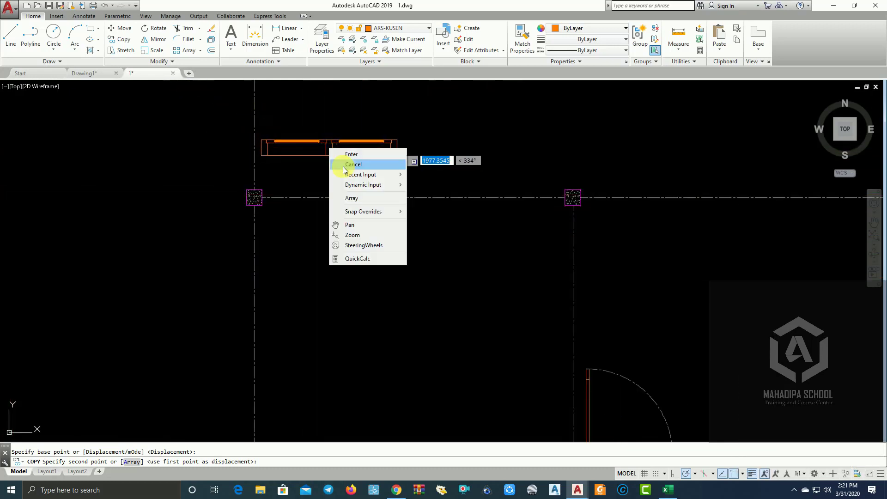
pyautogui.moveTo(363, 212)
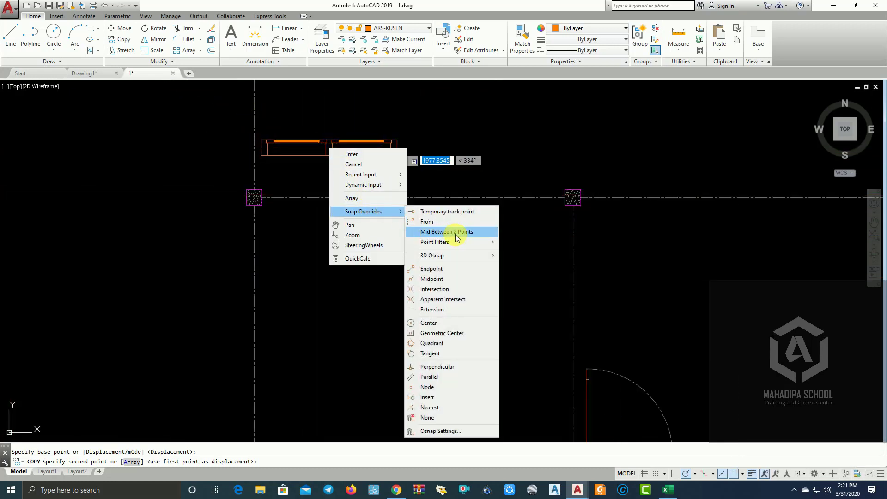
pyautogui.click(456, 238)
pyautogui.scroll(2, 287, 203)
pyautogui.scroll(2, 198, 185)
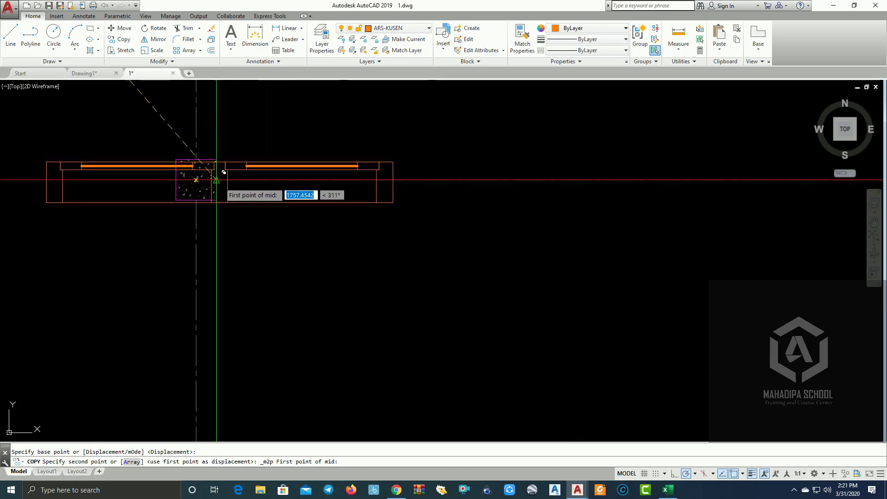
pyautogui.click(216, 179)
pyautogui.scroll(-2, 218, 184)
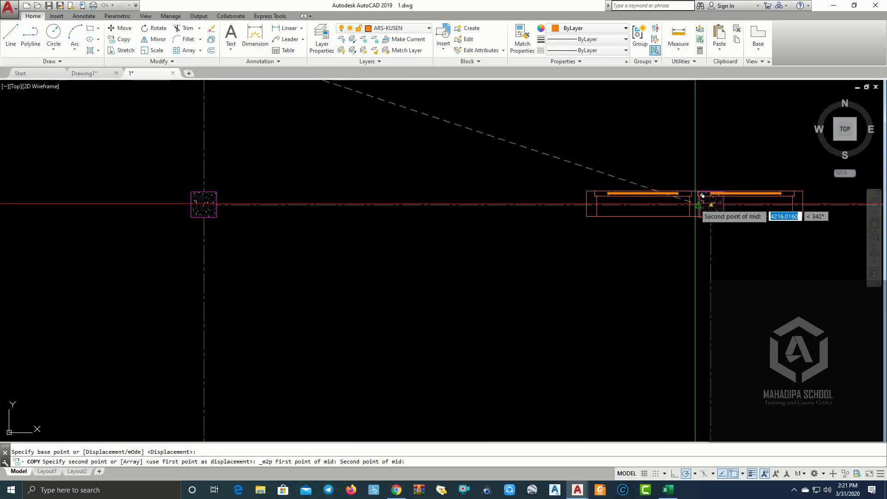
pyautogui.click(702, 196)
pyautogui.scroll(-3, 674, 208)
# Step: Place a second window copy midway between the next two points along the top wall
pyautogui.moveTo(311, 290); pyautogui.dragTo(123, 252, button='middle')
pyautogui.scroll(3, 248, 249)
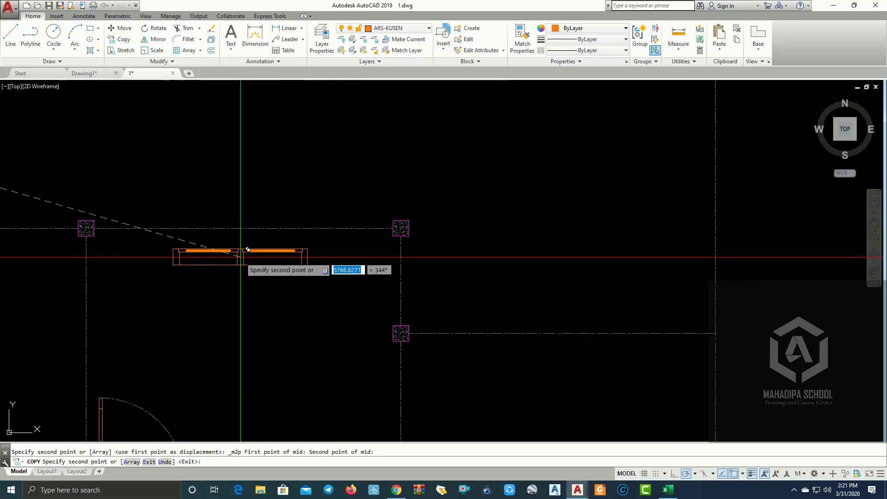
pyautogui.moveTo(198, 253); pyautogui.dragTo(524, 300, button='middle')
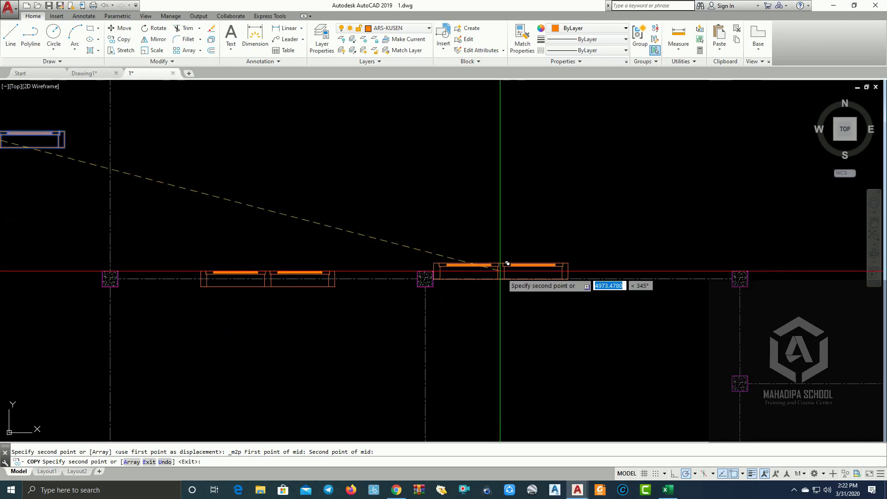
pyautogui.scroll(2, 501, 271)
pyautogui.rightClick(526, 227)
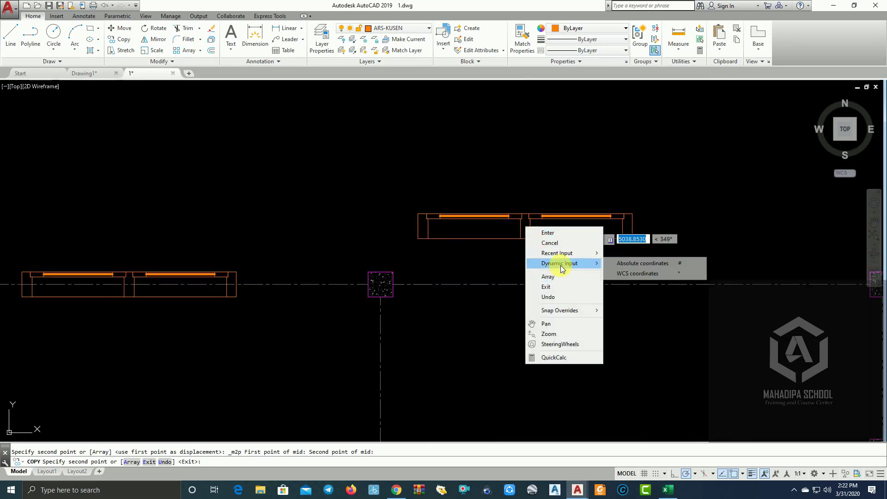
pyautogui.moveTo(560, 309)
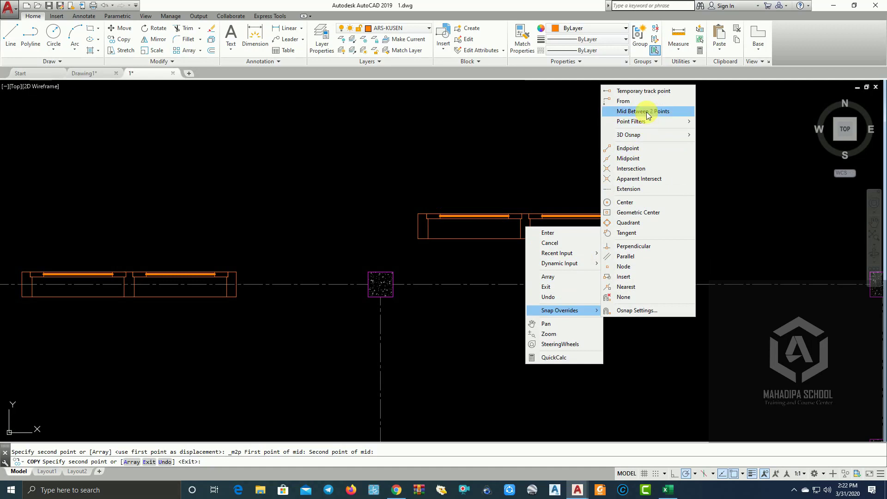
pyautogui.click(647, 112)
pyautogui.scroll(2, 402, 282)
pyautogui.scroll(2, 384, 306)
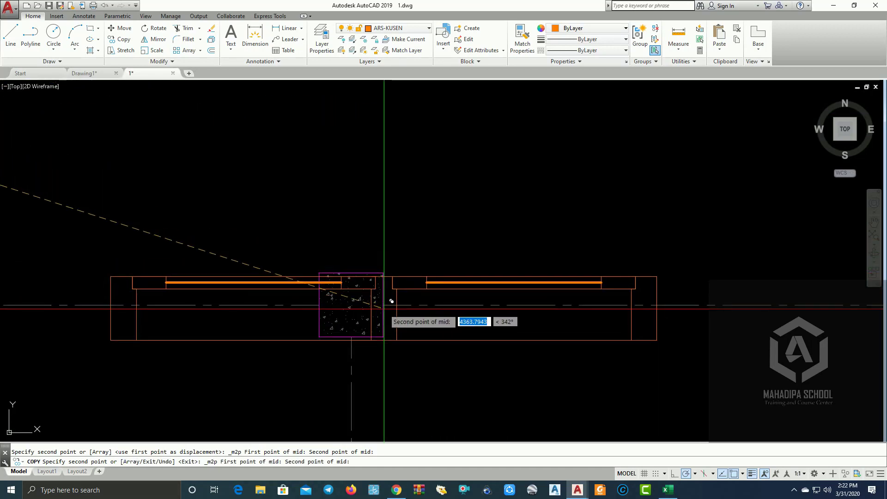
pyautogui.scroll(-5, 525, 208)
pyautogui.scroll(2, 618, 238)
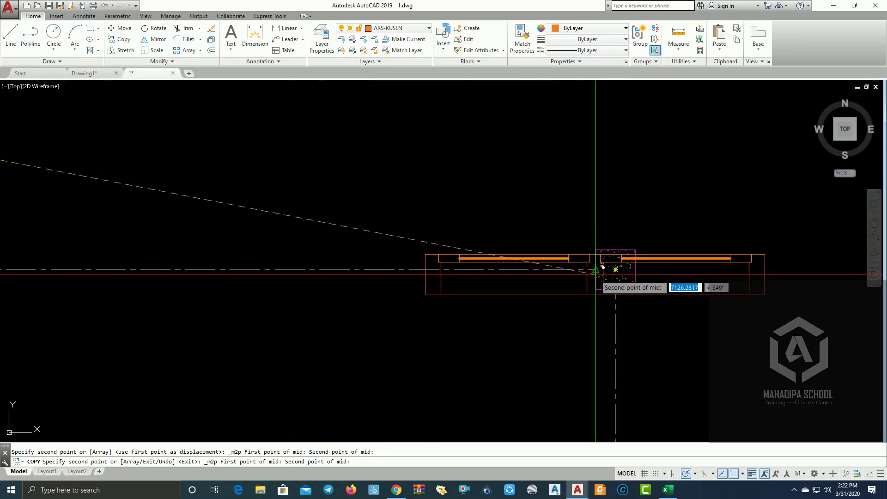
pyautogui.click(603, 268)
pyautogui.scroll(-7, 531, 342)
pyautogui.scroll(-3, 511, 250)
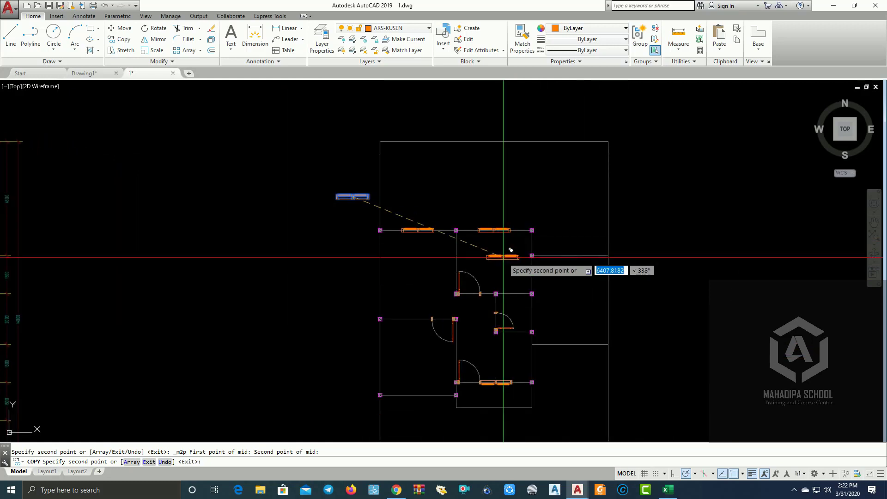
pyautogui.scroll(1, 360, 183)
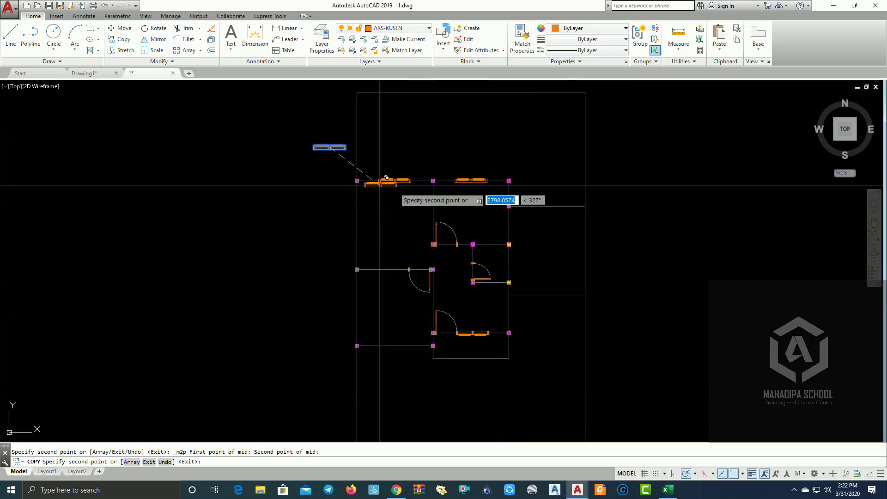
pyautogui.scroll(3, 344, 157)
pyautogui.press('Escape')
# Step: Delete the stray window block at the top-left
pyautogui.click(366, 141)
pyautogui.click(315, 118)
pyautogui.press('Delete')
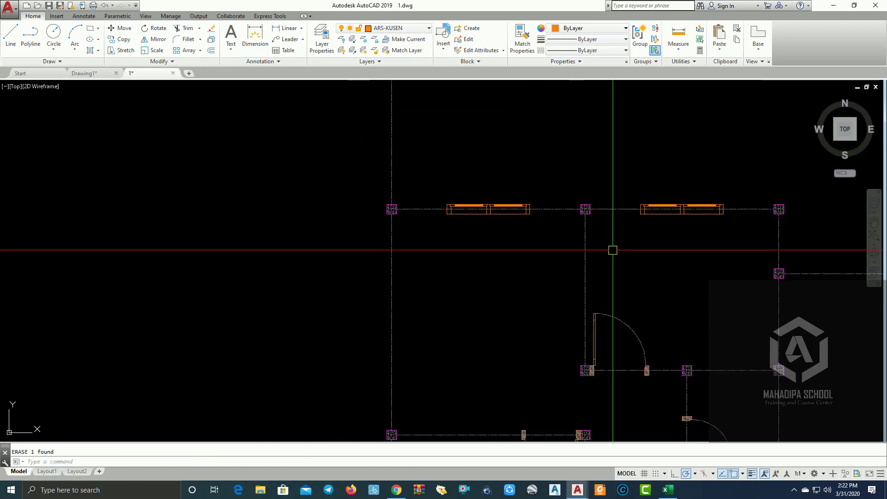
pyautogui.moveTo(417, 226); pyautogui.dragTo(464, 235, button='middle')
pyautogui.scroll(-4, 422, 293)
pyautogui.scroll(4, 505, 228)
pyautogui.scroll(2, 414, 259)
pyautogui.write('ML')
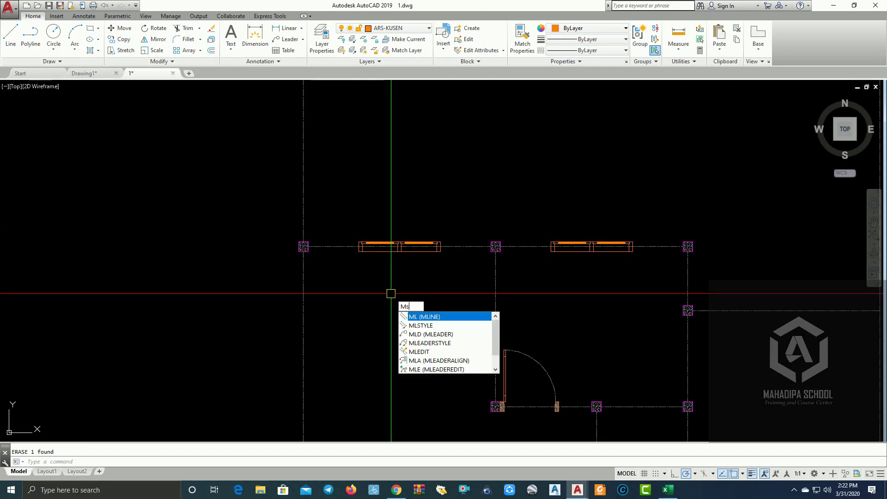
# Step: Make DINDING the current multiline style and ARS-DINDING the current layer
pyautogui.press('BackSpace')
pyautogui.write('st')
pyautogui.press('BackSpace')
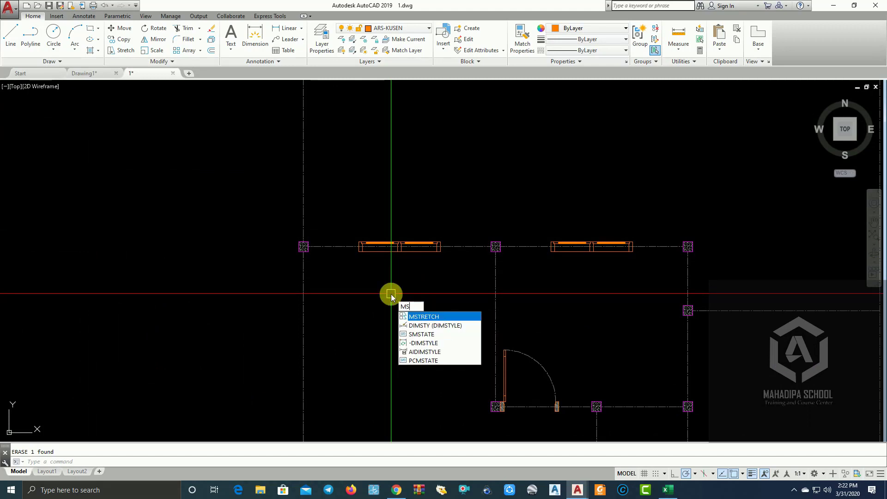
pyautogui.press('BackSpace')
pyautogui.write('lstyle')
pyautogui.press('Return')
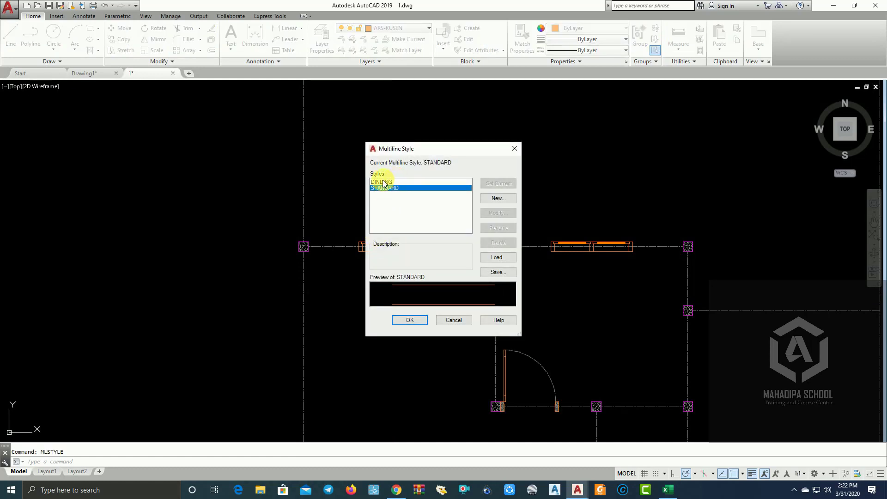
pyautogui.click(424, 182)
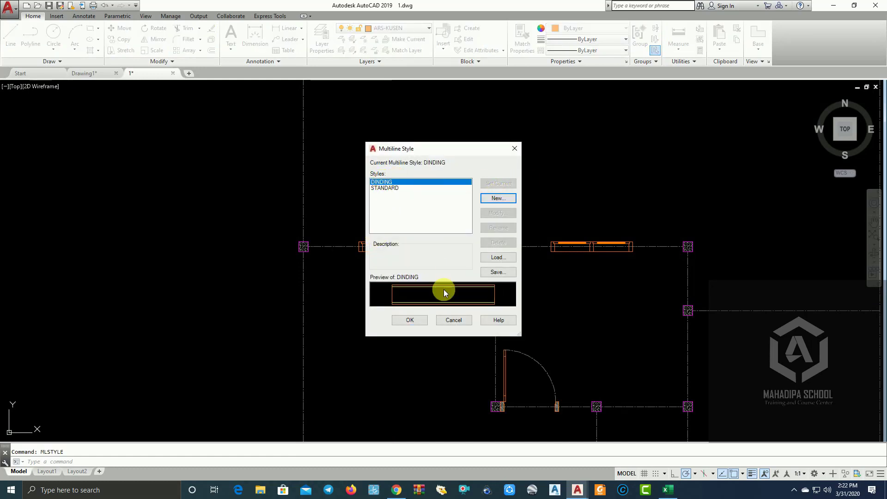
pyautogui.click(418, 321)
pyautogui.click(396, 29)
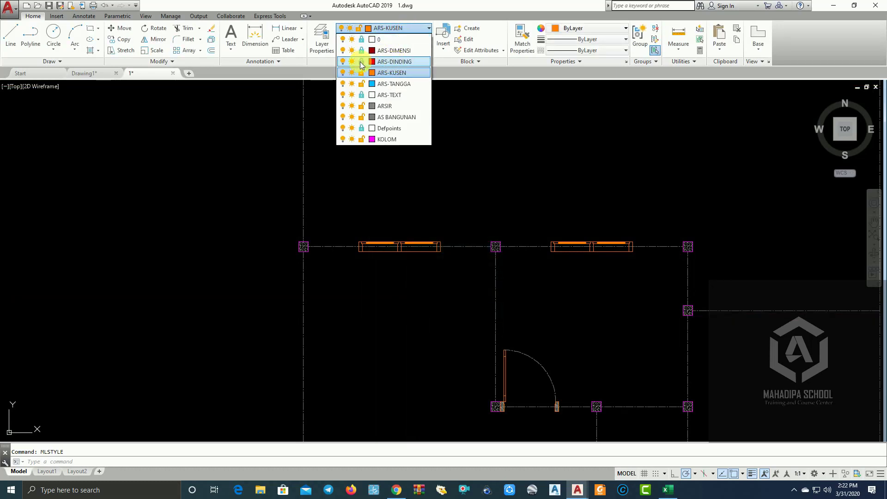
pyautogui.click(393, 62)
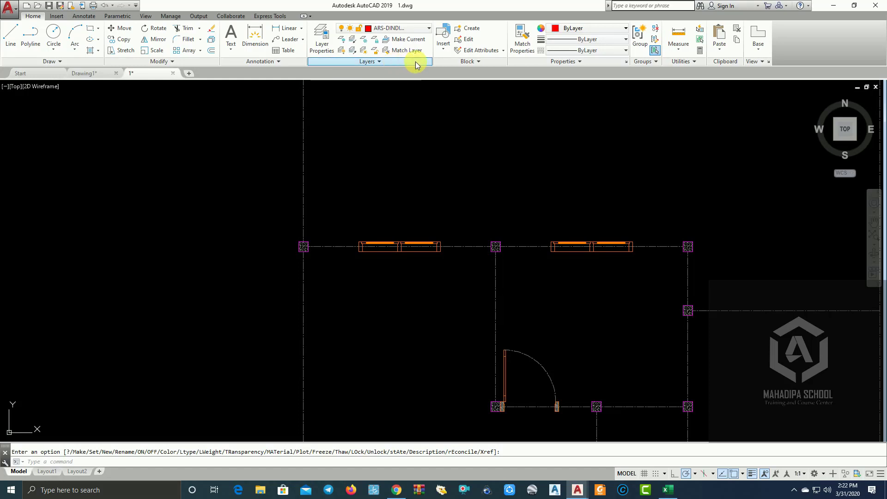
# Step: Start a multiline with Zero justification and scale 150
pyautogui.write('ML')
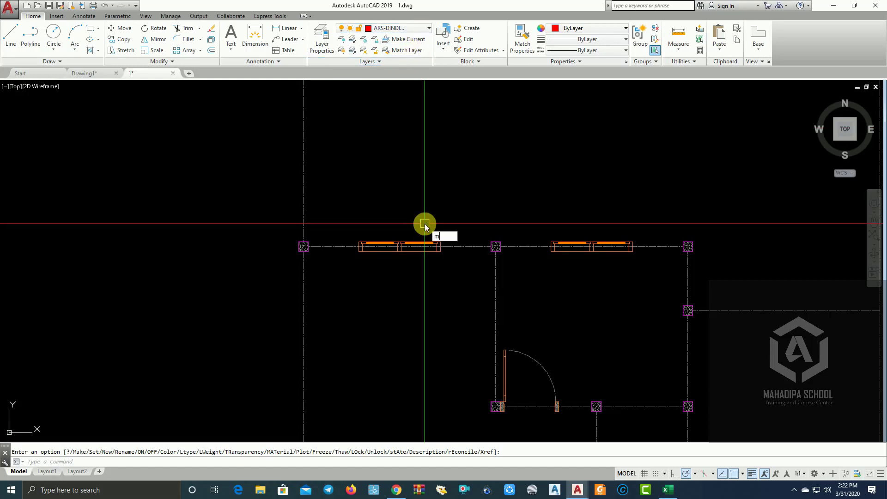
pyautogui.press('Return')
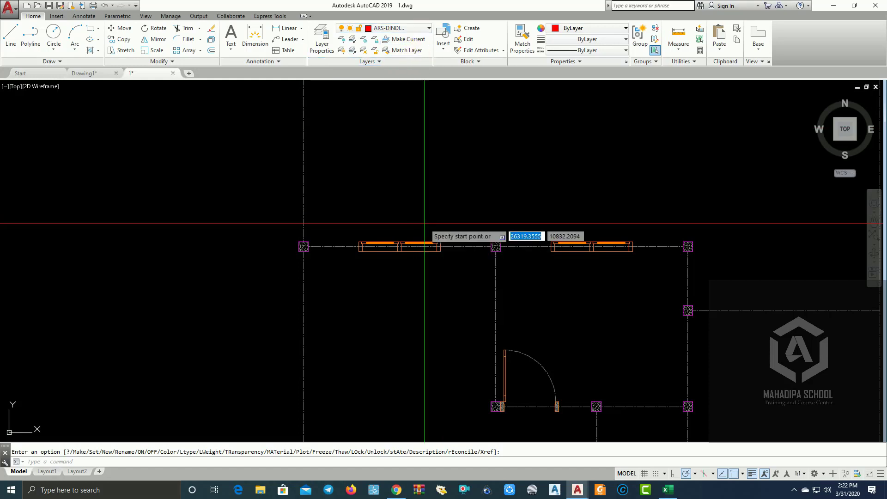
pyautogui.write('j')
pyautogui.click(448, 259)
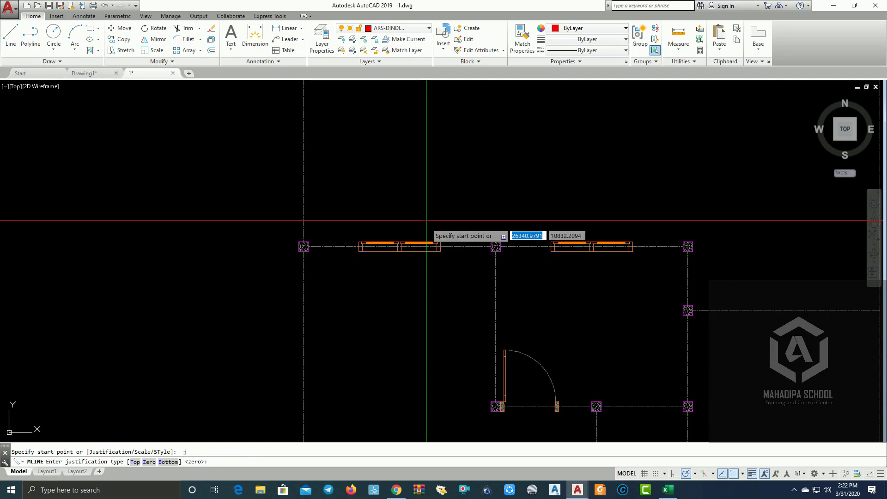
pyautogui.write('s')
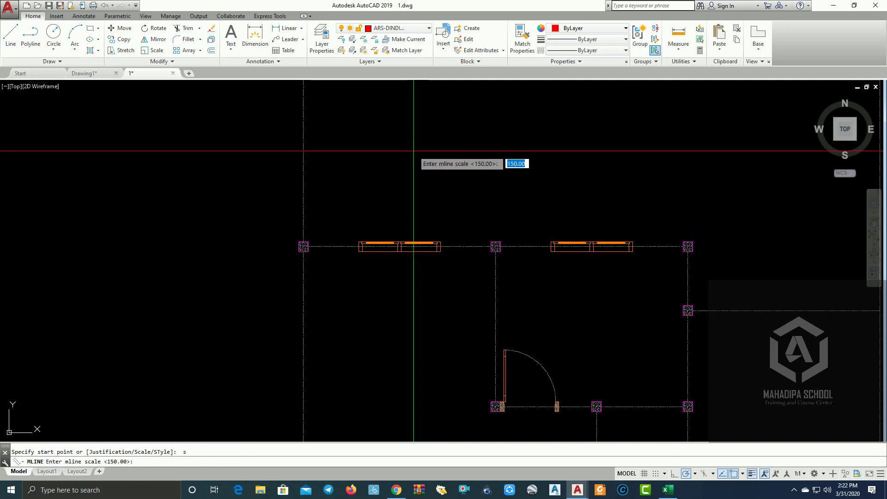
pyautogui.press('Return')
pyautogui.scroll(4, 313, 255)
# Step: Draw top walls from the top-left column to the window, and from the window to the next column
pyautogui.click(287, 232)
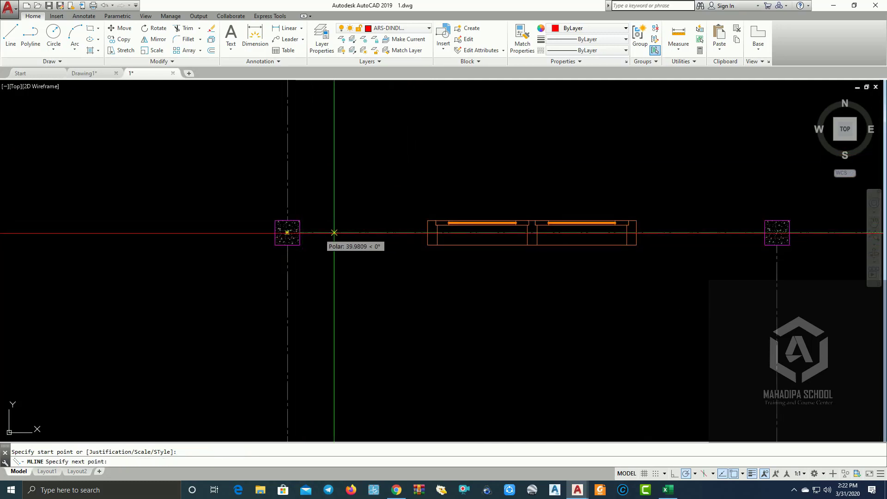
pyautogui.click(428, 232)
pyautogui.press('Return')
pyautogui.press('Return')
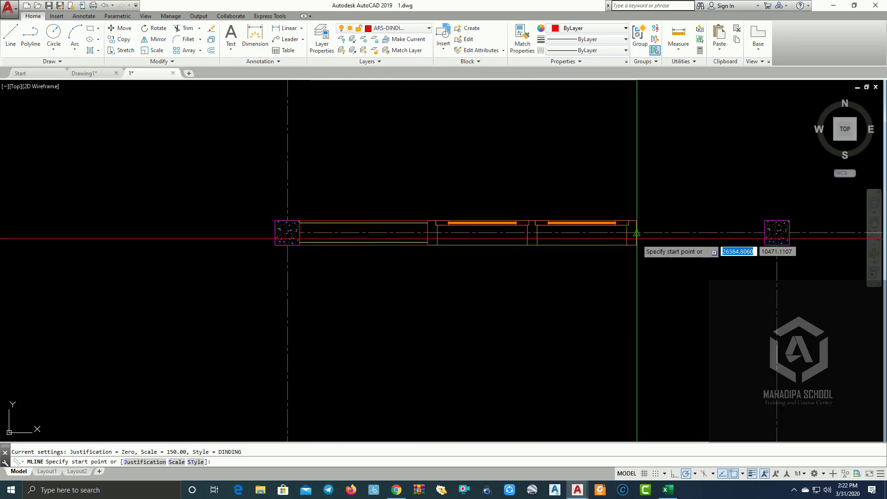
pyautogui.click(637, 236)
pyautogui.click(777, 234)
pyautogui.scroll(-4, 776, 234)
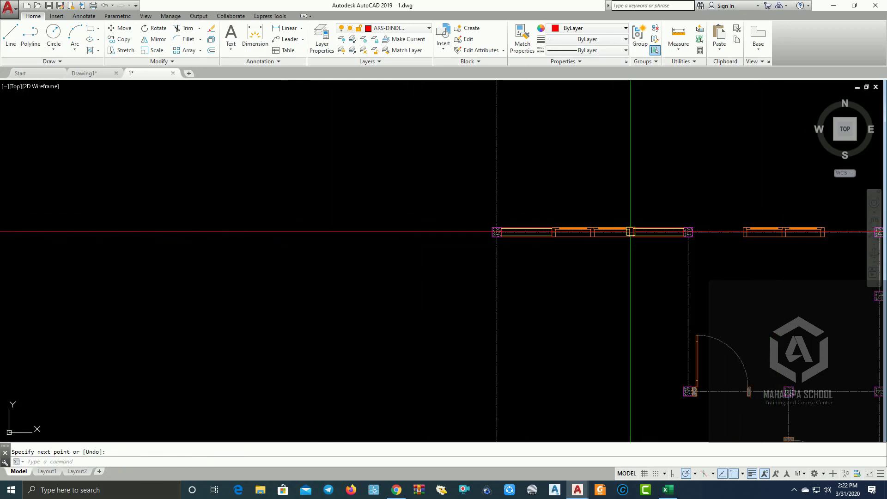
pyautogui.moveTo(630, 232); pyautogui.dragTo(512, 222, button='middle')
pyautogui.press('Return')
pyautogui.press('Return')
pyautogui.scroll(4, 512, 222)
# Step: Draw the remaining top walls to the top-right column, then a wall down the right side
pyautogui.click(423, 152)
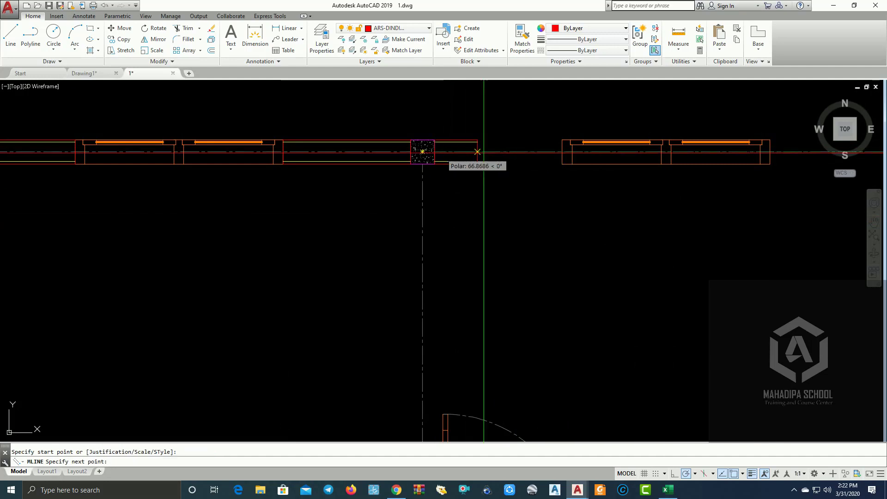
pyautogui.click(563, 151)
pyautogui.scroll(-4, 562, 152)
pyautogui.press('Return')
pyautogui.press('Return')
pyautogui.scroll(4, 485, 180)
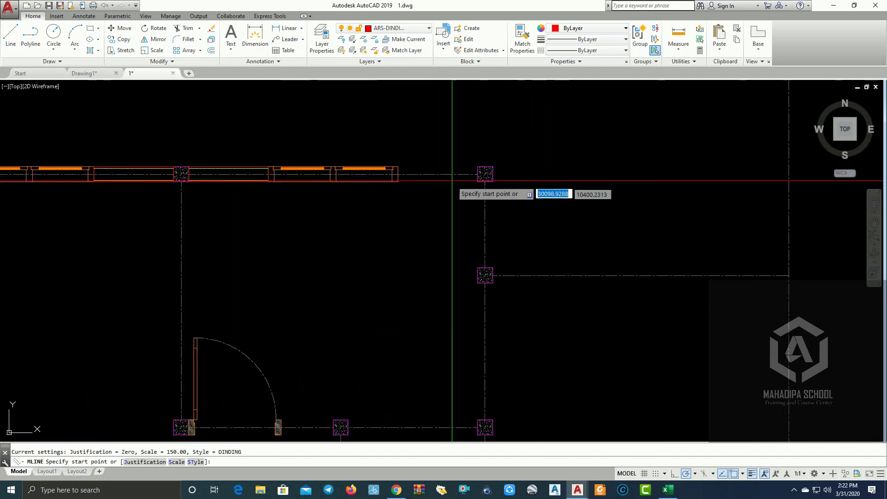
pyautogui.click(367, 170)
pyautogui.click(493, 170)
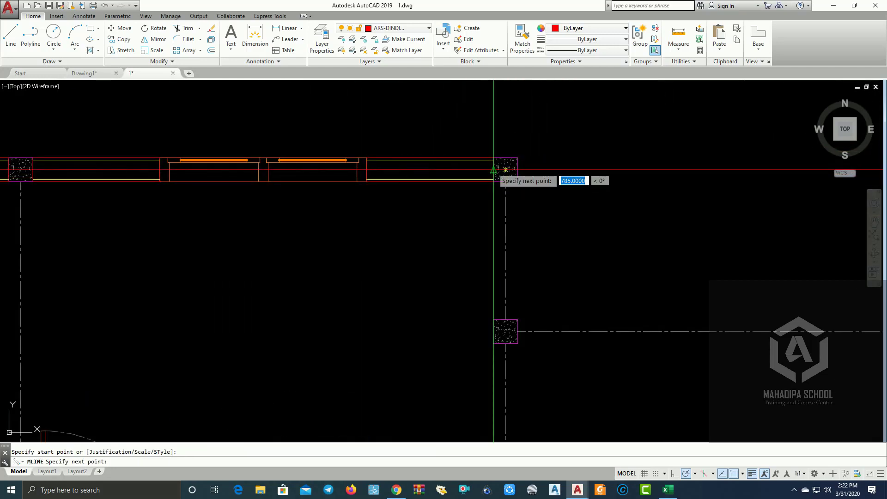
pyautogui.press('Return')
pyautogui.press('Return')
pyautogui.click(506, 170)
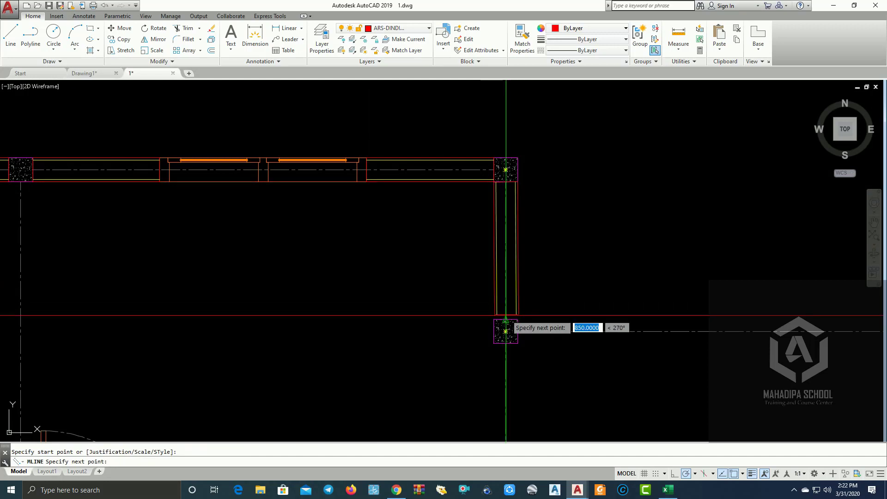
pyautogui.click(505, 331)
pyautogui.scroll(-4, 505, 330)
pyautogui.moveTo(532, 306); pyautogui.dragTo(580, 198, button='middle')
pyautogui.scroll(2, 580, 198)
# Step: Draw the lower wall from the right-hand column left to the middle column
pyautogui.press('Return')
pyautogui.press('Return')
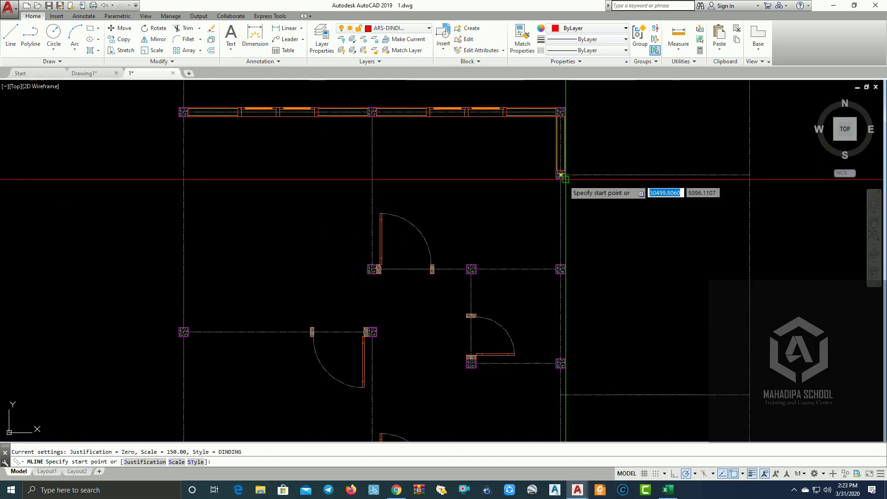
pyautogui.scroll(4, 560, 237)
pyautogui.click(557, 319)
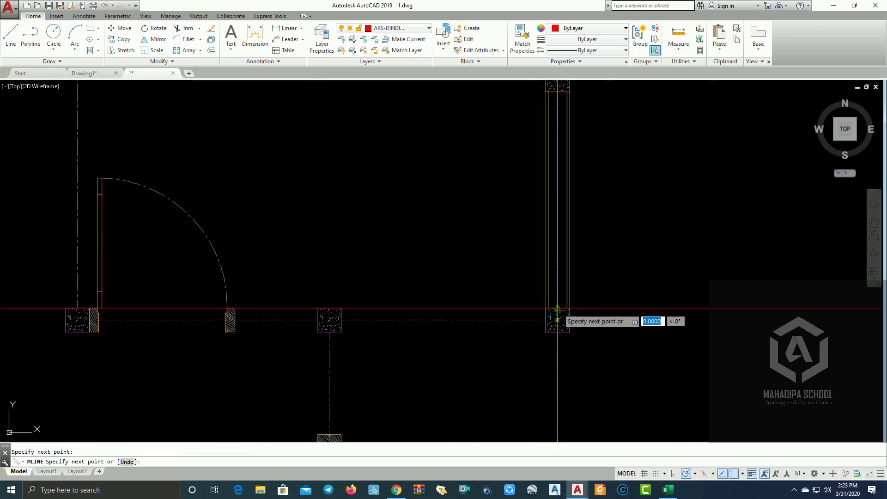
pyautogui.click(558, 320)
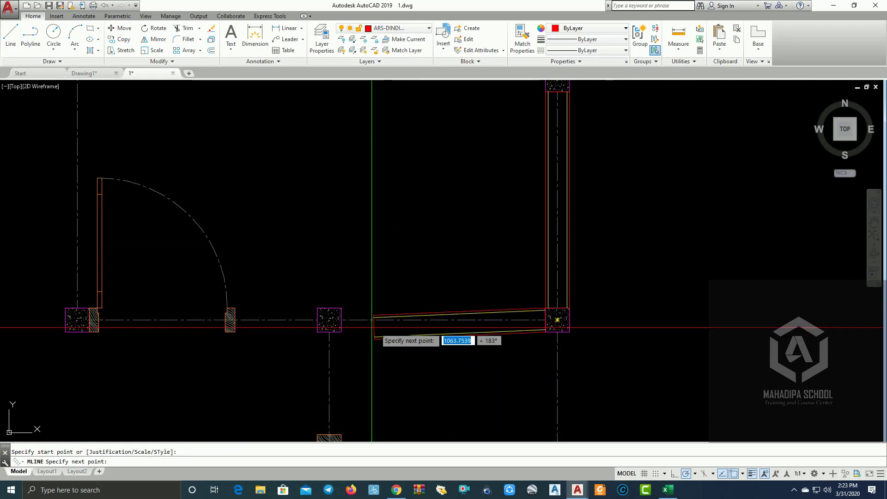
pyautogui.click(341, 320)
pyautogui.press('Return')
pyautogui.scroll(-3, 525, 288)
# Step: Draw the vertical wall from the upper column down to the lower column
pyautogui.press('Return')
pyautogui.scroll(3, 532, 237)
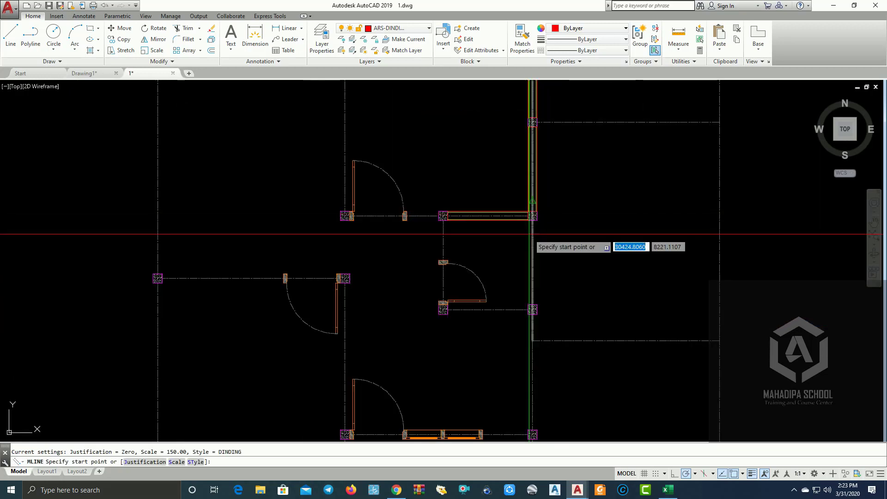
pyautogui.scroll(-3, 534, 153)
pyautogui.scroll(3, 531, 257)
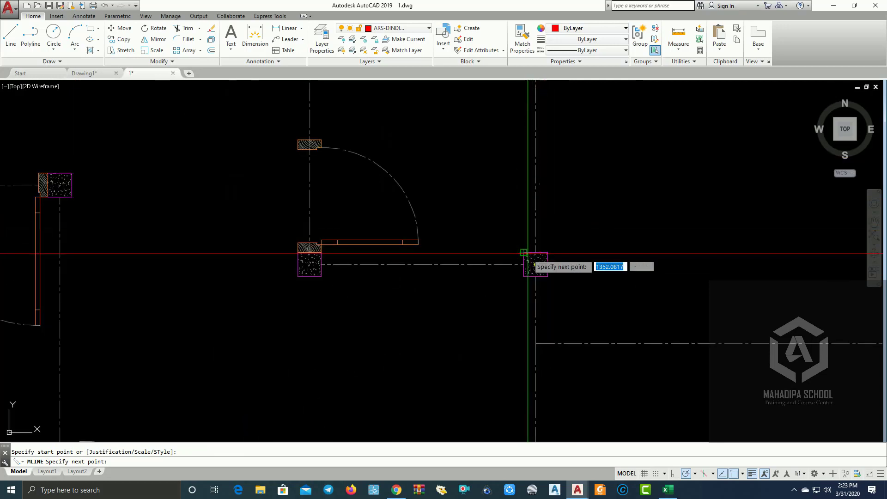
pyautogui.click(535, 253)
pyautogui.press('Return')
pyautogui.press('Return')
pyautogui.scroll(-3, 565, 192)
pyautogui.scroll(3, 548, 172)
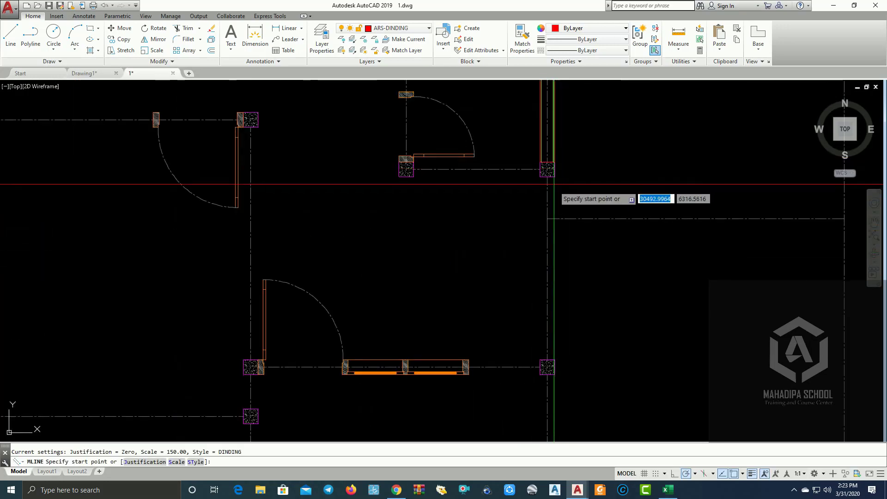
pyautogui.click(547, 169)
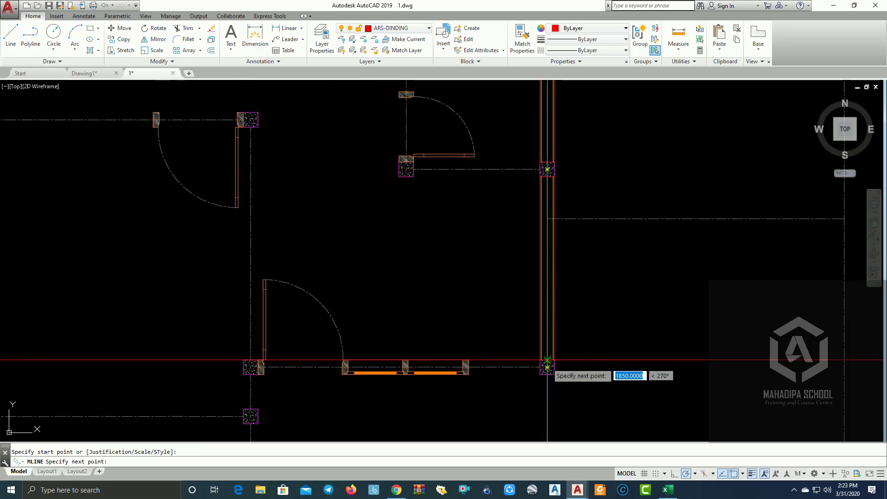
pyautogui.click(539, 359)
pyautogui.press('Return')
pyautogui.scroll(4, 571, 233)
# Step: Draw a wall from the column centre across to the window edge
pyautogui.press('Return')
pyautogui.click(592, 250)
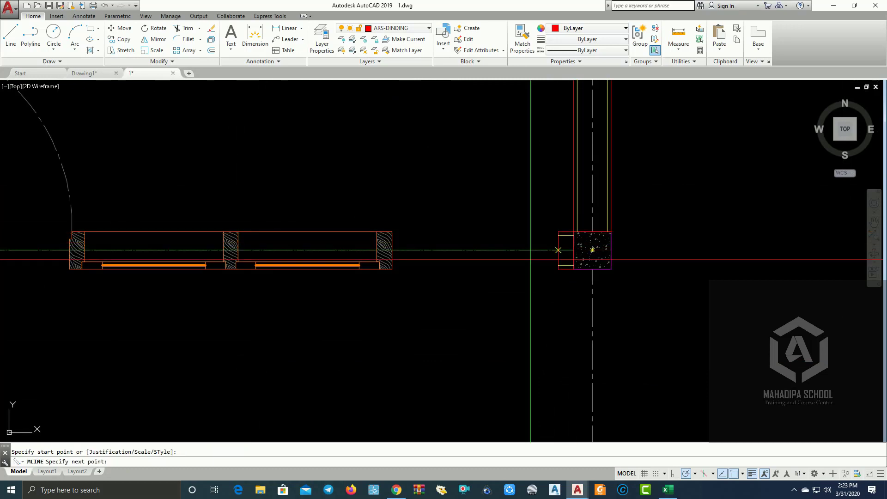
pyautogui.click(392, 250)
pyautogui.press('Return')
pyautogui.scroll(-3, 497, 287)
pyautogui.scroll(1, 559, 264)
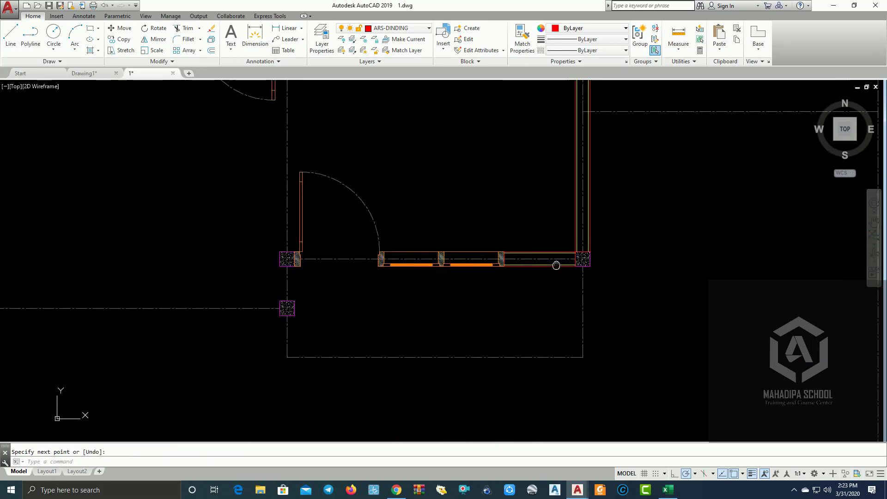
pyautogui.scroll(2, 383, 260)
# Step: Draw the wall from the right-hand column across to the left column
pyautogui.press('Return')
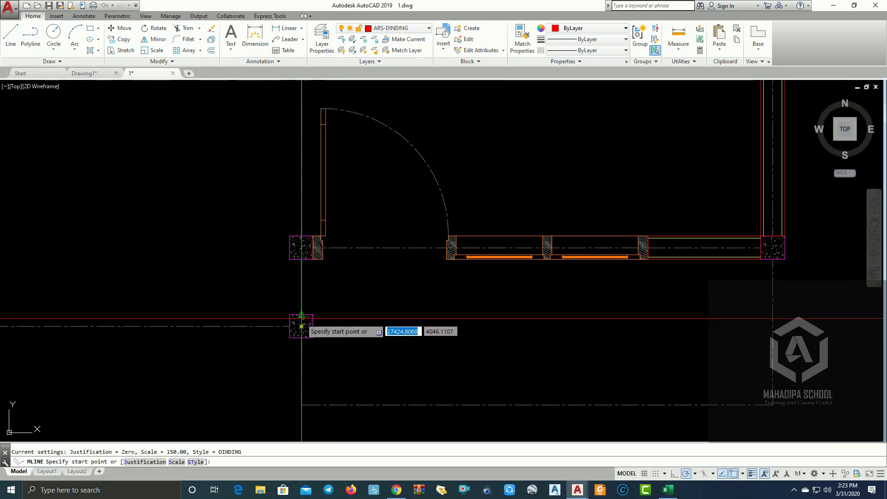
pyautogui.click(301, 326)
pyautogui.press('Return')
pyautogui.press('Return')
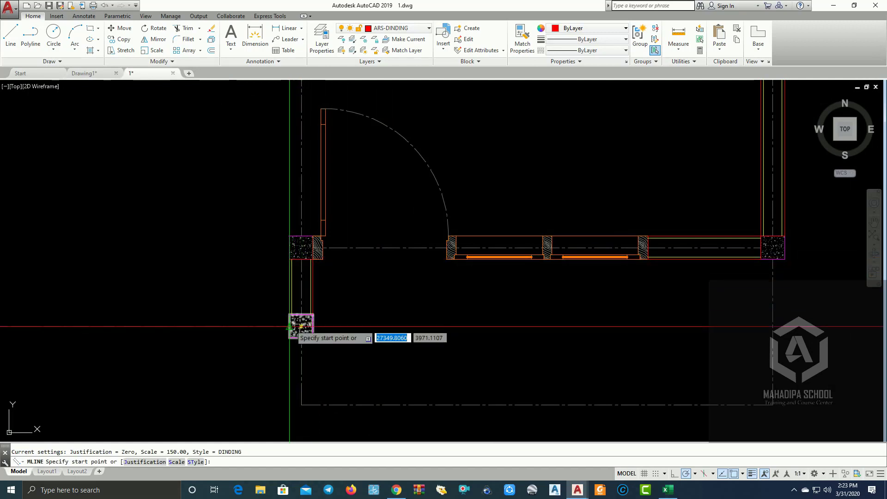
pyautogui.scroll(-3, 297, 327)
pyautogui.scroll(2, 439, 305)
pyautogui.scroll(1, 577, 280)
pyautogui.click(577, 279)
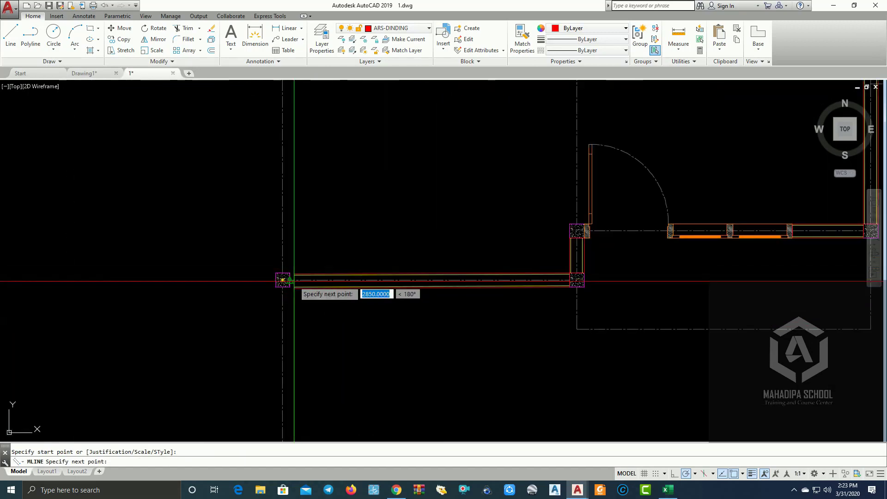
pyautogui.click(282, 280)
pyautogui.press('Return')
pyautogui.press('Return')
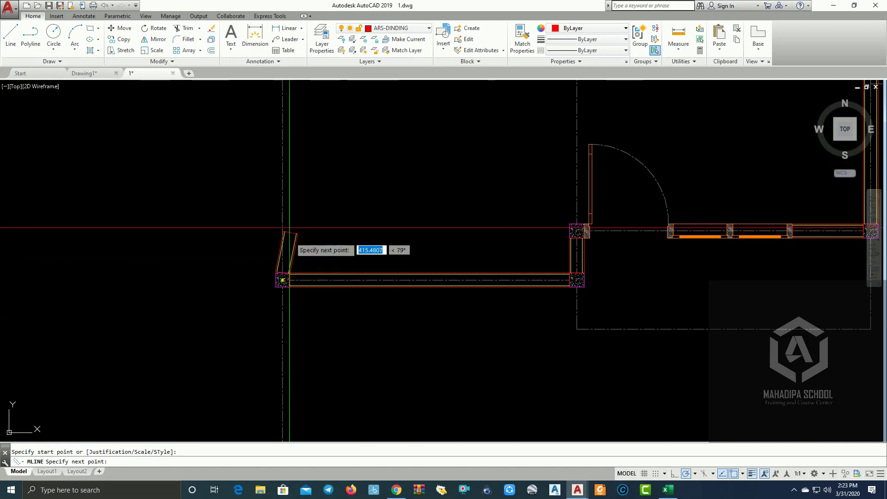
# Step: Start a wall at the left column and pan up toward the upper plan
pyautogui.scroll(-3, 279, 208)
pyautogui.scroll(3, 298, 221)
pyautogui.click(301, 220)
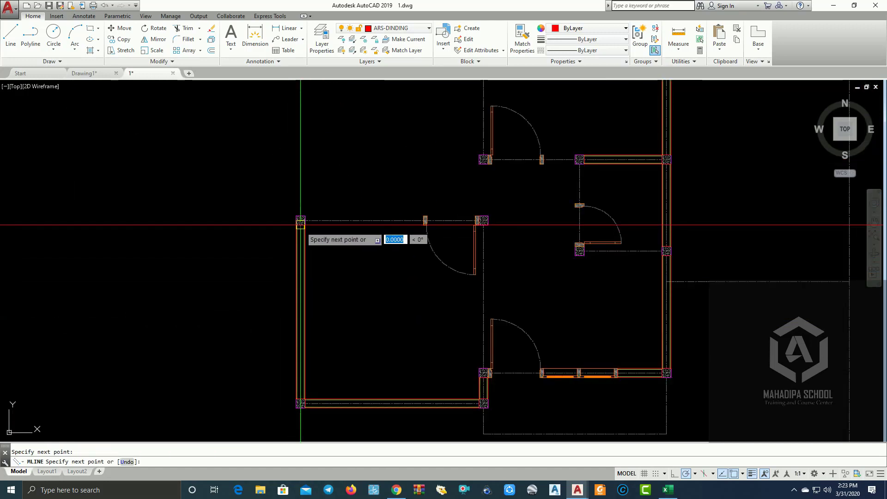
pyautogui.press('Return')
pyautogui.press('Return')
pyautogui.click(300, 221)
pyautogui.moveTo(299, 148); pyautogui.dragTo(300, 264, button='middle')
# Step: Start an interior wall at the top-middle column
pyautogui.press('Return')
pyautogui.press('Return')
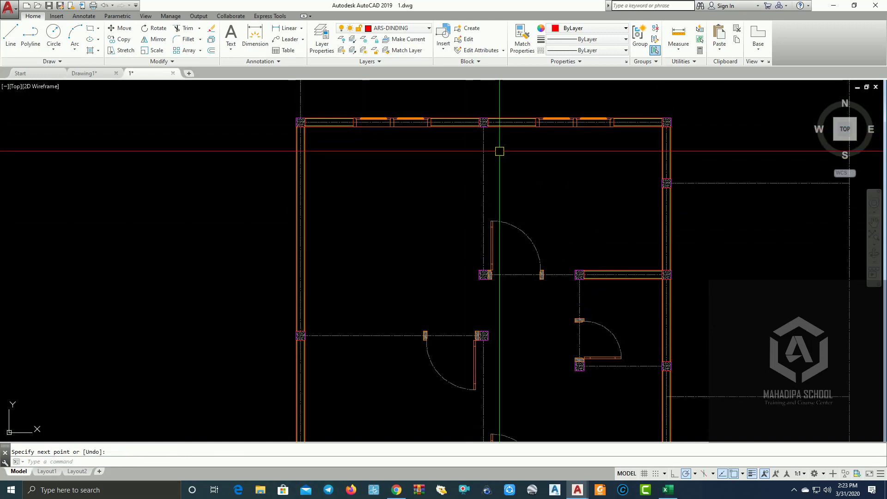
pyautogui.scroll(3, 499, 148)
pyautogui.click(467, 103)
pyautogui.scroll(-3, 466, 218)
pyautogui.scroll(5, 474, 311)
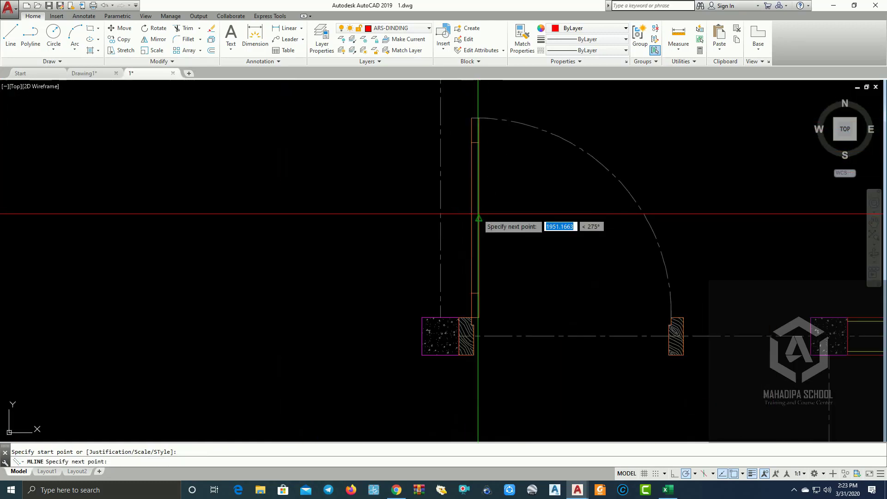
pyautogui.scroll(-5, 440, 317)
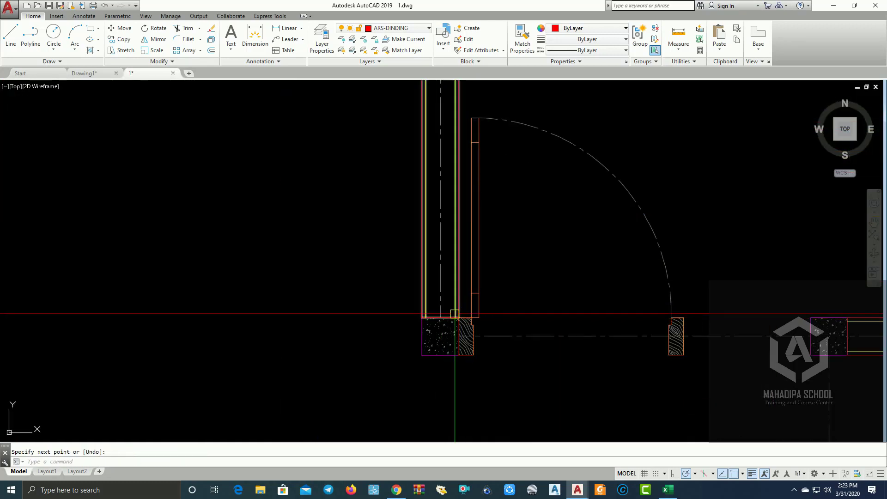
# Step: Run walls from the upper door via the middle column to the lower door and right column
pyautogui.press('Return')
pyautogui.press('Return')
pyautogui.scroll(5, 439, 220)
pyautogui.click(439, 221)
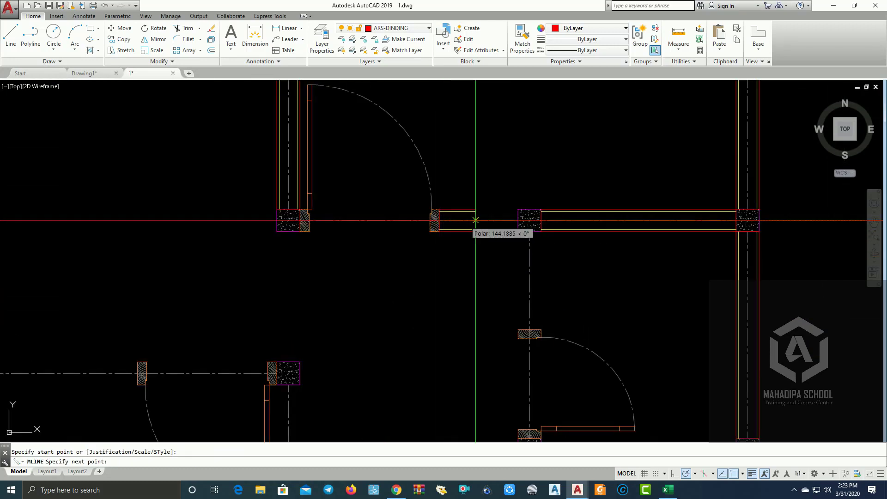
pyautogui.click(530, 220)
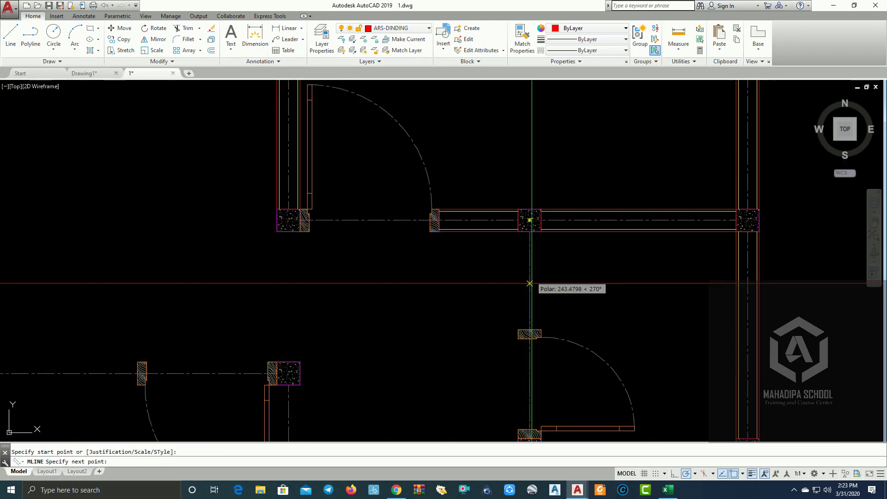
pyautogui.click(539, 327)
pyautogui.press('Return')
pyautogui.press('Return')
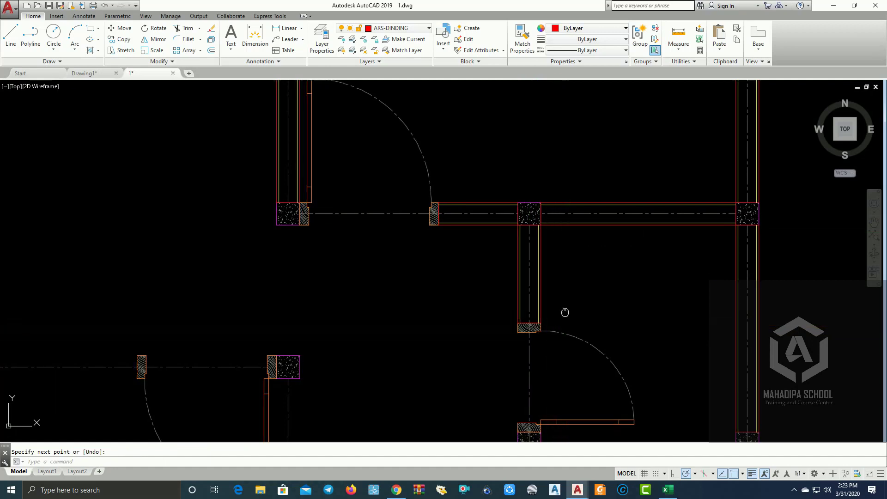
pyautogui.scroll(3, 540, 306)
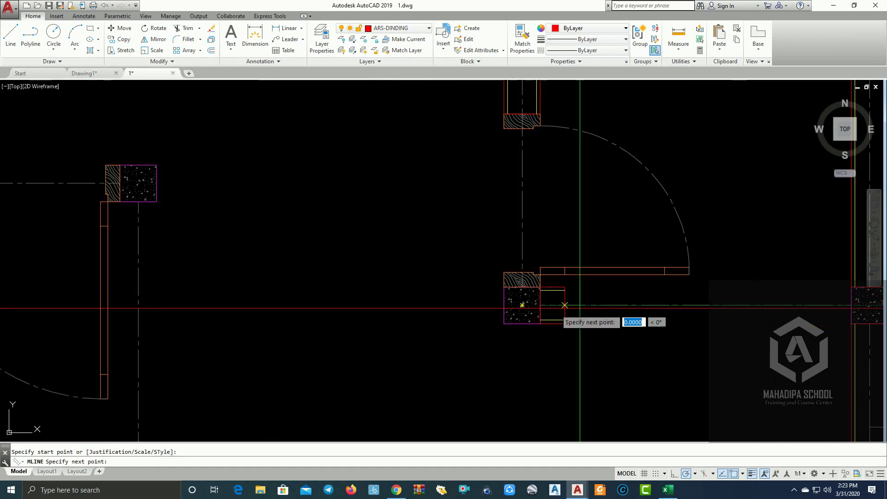
pyautogui.moveTo(564, 305); pyautogui.dragTo(388, 269, button='middle')
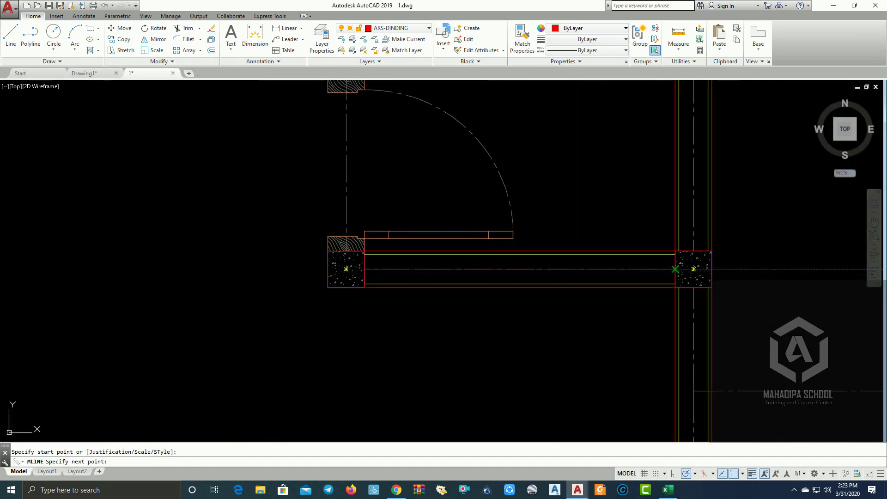
pyautogui.click(675, 269)
pyautogui.scroll(-2, 675, 269)
# Step: Draw the wall from the upper-left column down to the lower column
pyautogui.press('Return')
pyautogui.press('Return')
pyautogui.scroll(1, 360, 175)
pyautogui.click(360, 176)
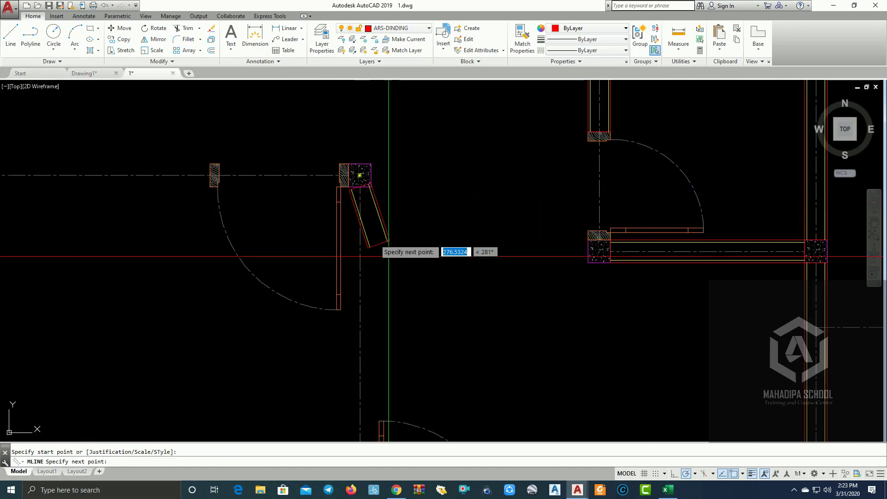
pyautogui.scroll(-2, 389, 256)
pyautogui.scroll(1, 388, 314)
pyautogui.scroll(1, 380, 340)
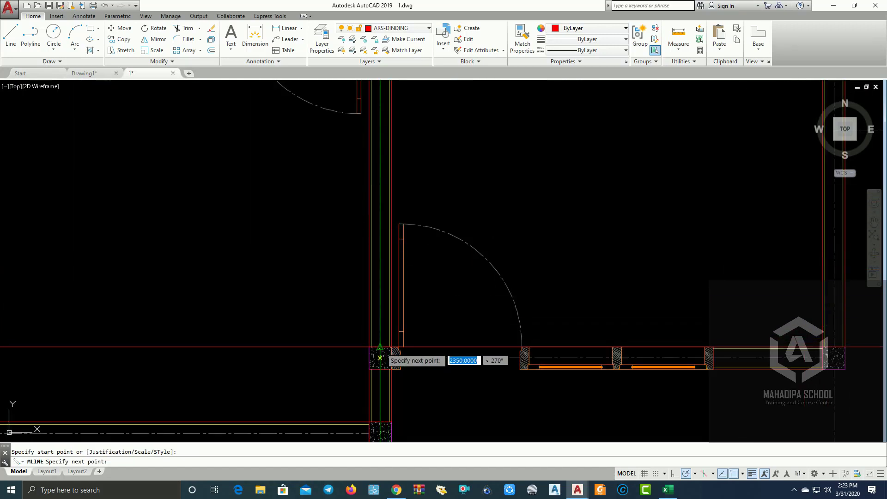
pyautogui.click(380, 358)
pyautogui.press('Return')
pyautogui.scroll(-2, 505, 267)
pyautogui.scroll(1, 430, 183)
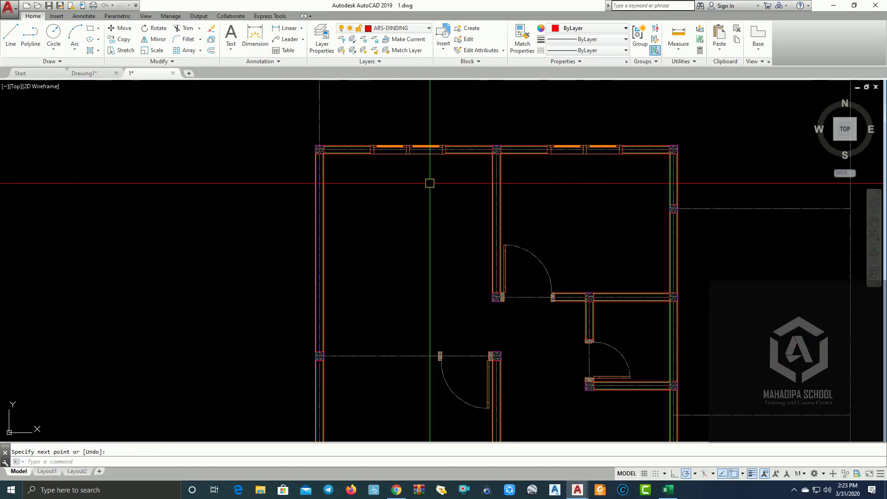
pyautogui.scroll(2, 430, 183)
pyautogui.scroll(-1, 418, 178)
# Step: Make ARSIR the current layer
pyautogui.scroll(-3, 436, 185)
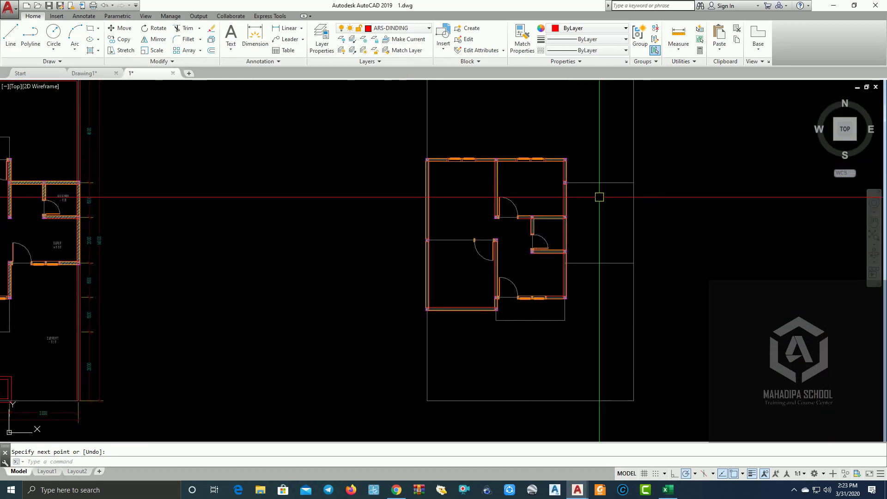
pyautogui.scroll(2, 554, 208)
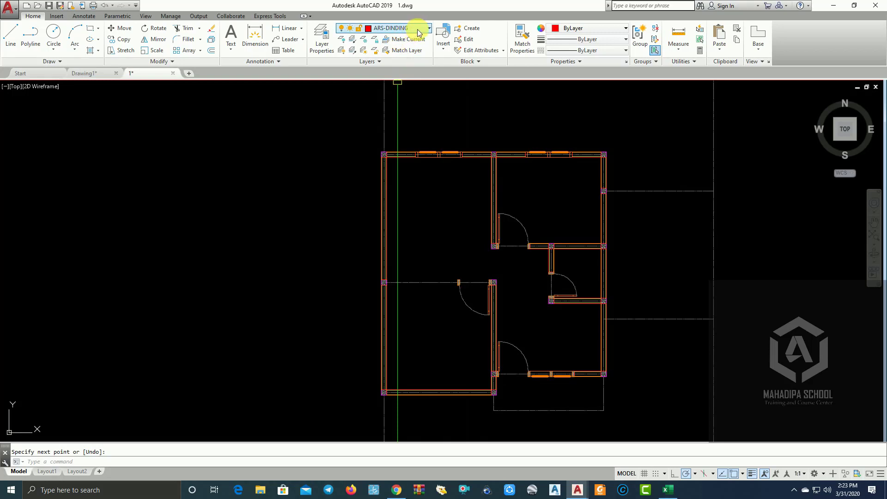
pyautogui.click(417, 29)
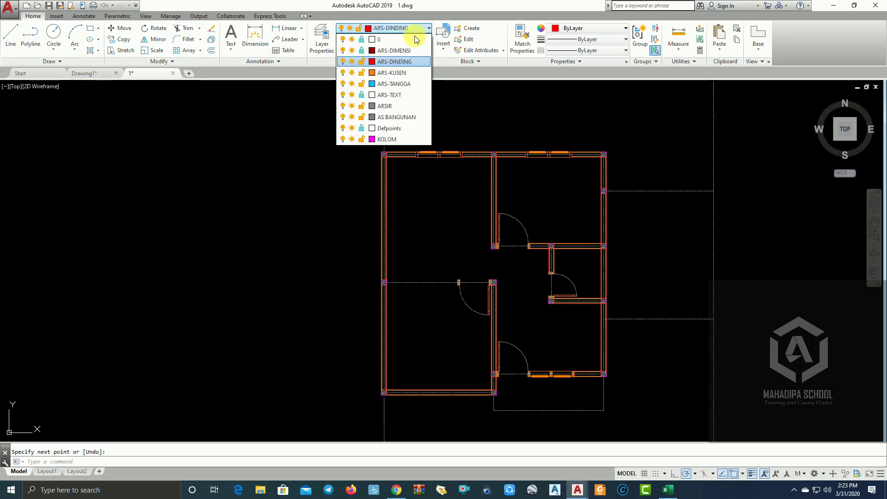
pyautogui.click(386, 107)
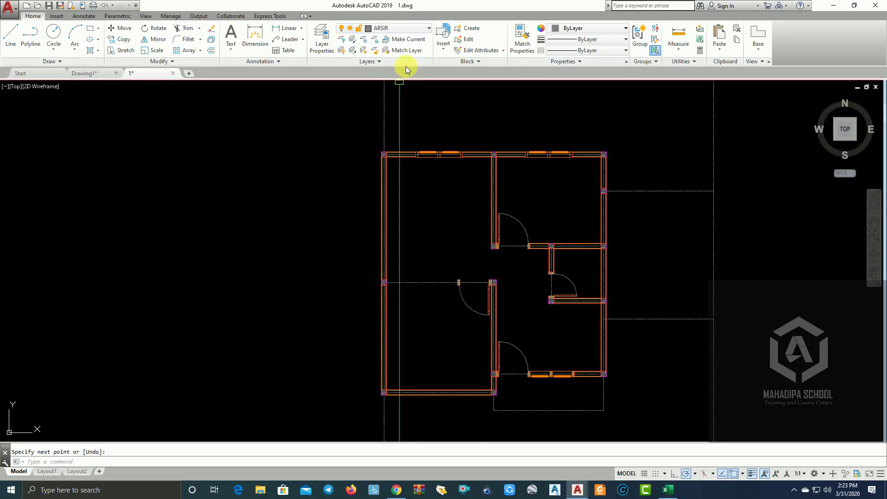
# Step: Freeze the AS BANGUNAN layer to hide the building axis lines
pyautogui.click(417, 29)
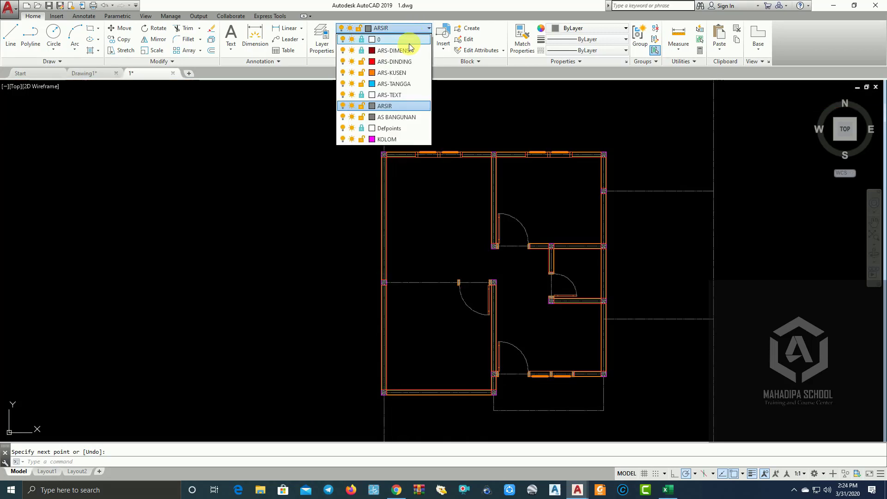
pyautogui.click(352, 118)
pyautogui.scroll(3, 362, 172)
pyautogui.scroll(-5, 401, 183)
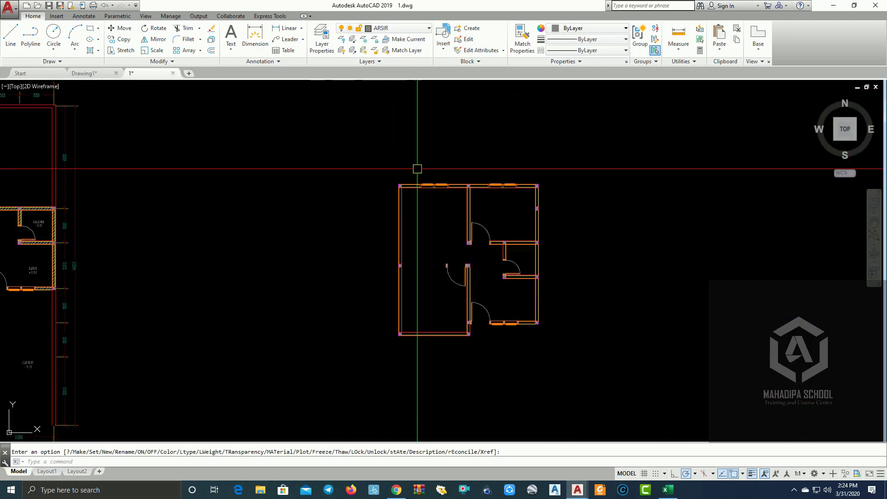
pyautogui.scroll(-2, 413, 166)
pyautogui.scroll(3, 413, 171)
pyautogui.scroll(4, 402, 222)
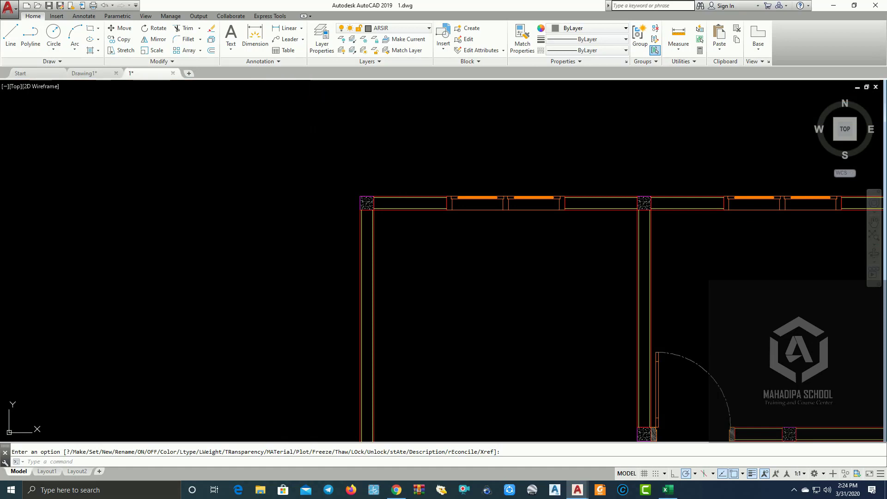
pyautogui.click(90, 50)
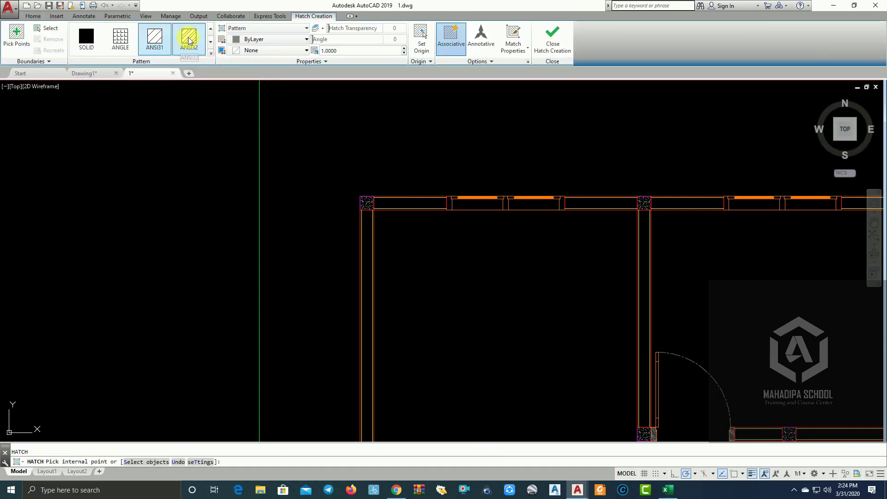
# Step: Hatch the top-left, top, top-right and vertical interior wall strips with ANSI32
pyautogui.scroll(4, 397, 199)
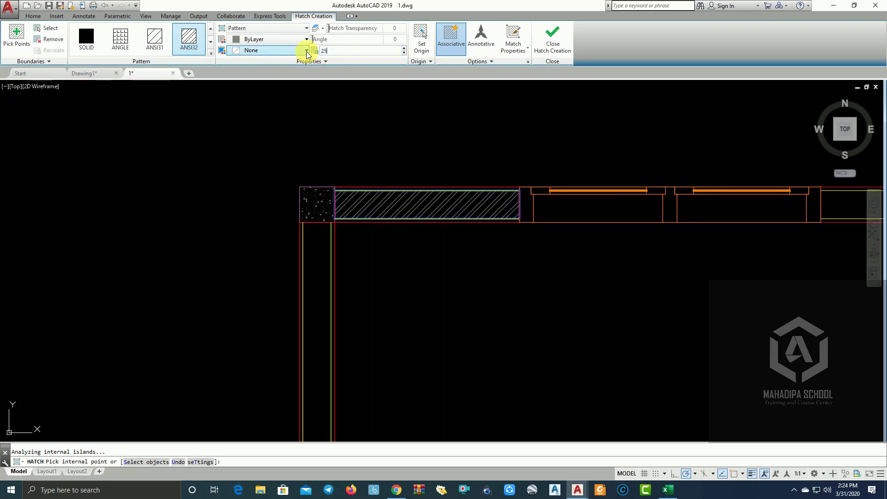
pyautogui.scroll(-2, 402, 237)
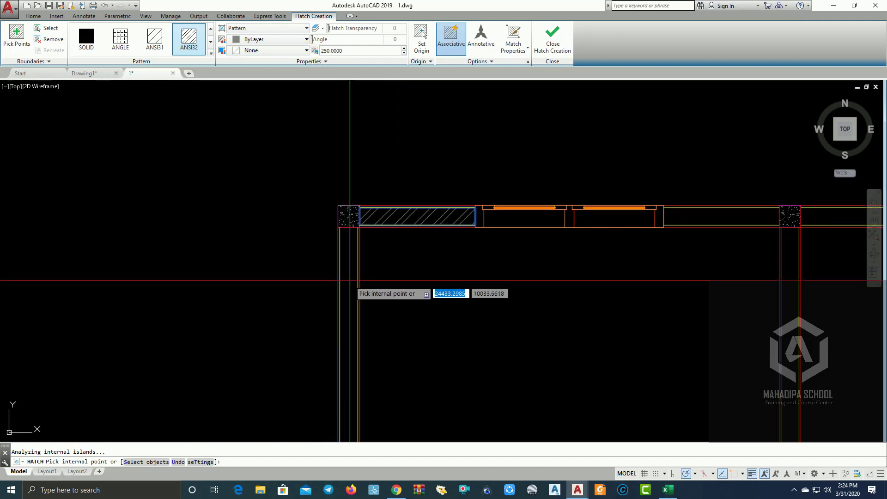
pyautogui.click(349, 281)
pyautogui.click(709, 214)
pyautogui.scroll(-2, 455, 135)
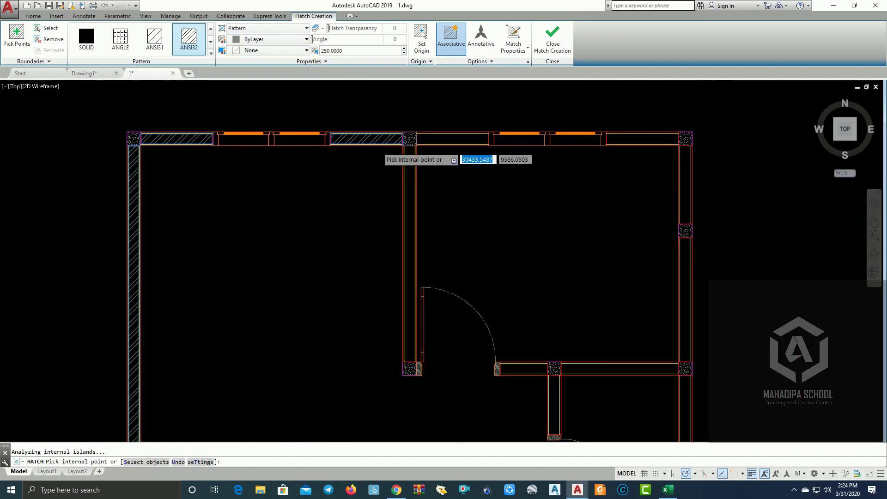
pyautogui.click(410, 184)
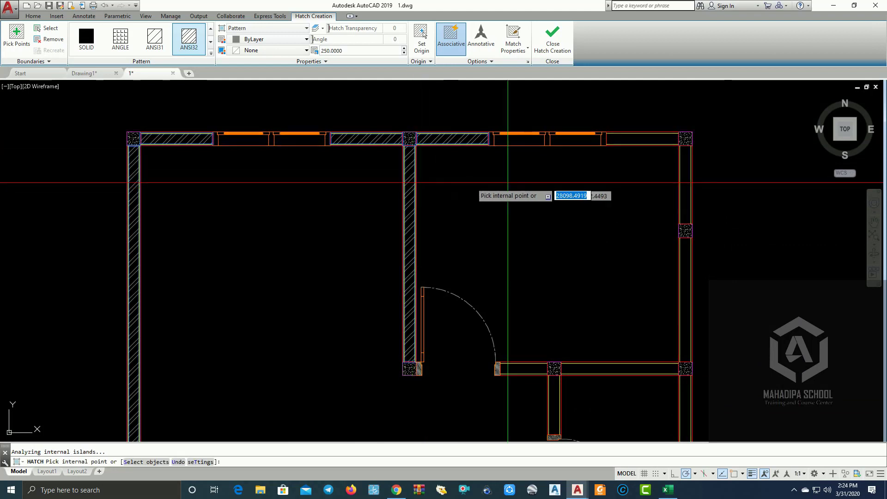
pyautogui.click(662, 134)
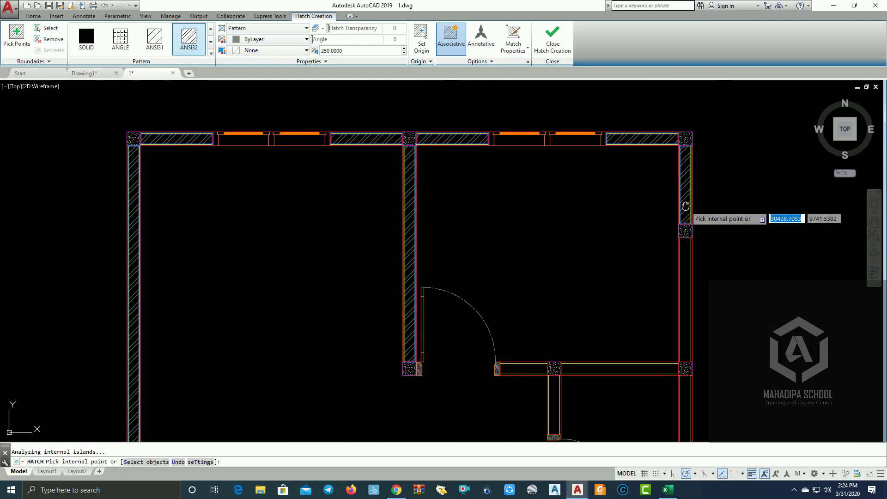
pyautogui.moveTo(686, 206); pyautogui.dragTo(652, 168, button='middle')
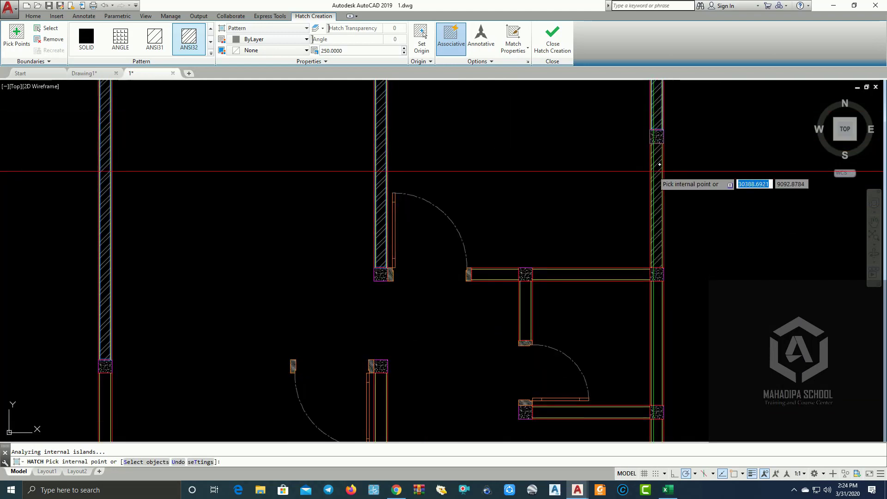
# Step: Hatch the junction walls, the short wall by the small room, and the left room's walls
pyautogui.click(532, 273)
pyautogui.moveTo(501, 266); pyautogui.dragTo(498, 162, button='middle')
pyautogui.click(522, 208)
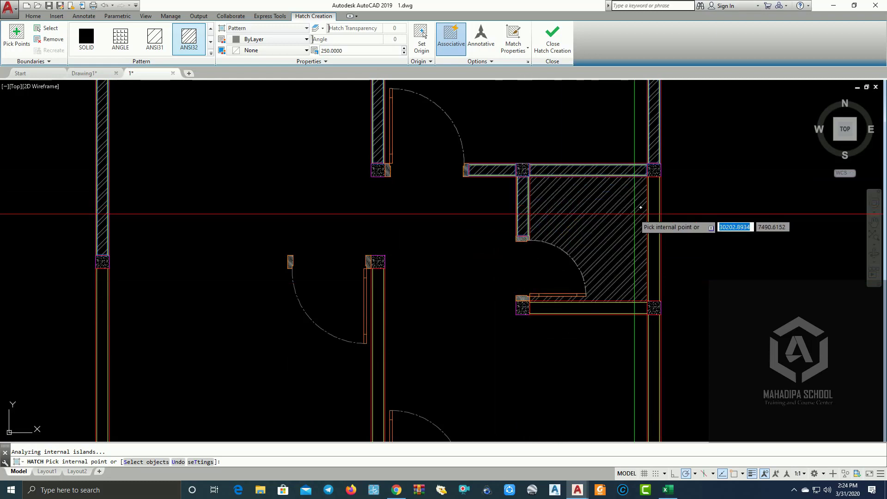
pyautogui.scroll(3, 659, 198)
pyautogui.moveTo(656, 217); pyautogui.dragTo(597, 270, button='middle')
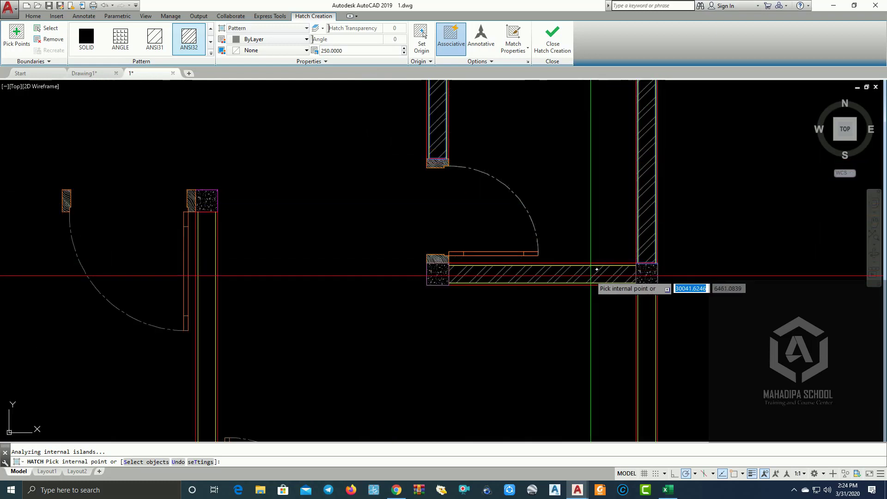
pyautogui.moveTo(653, 358); pyautogui.dragTo(665, 221, button='middle')
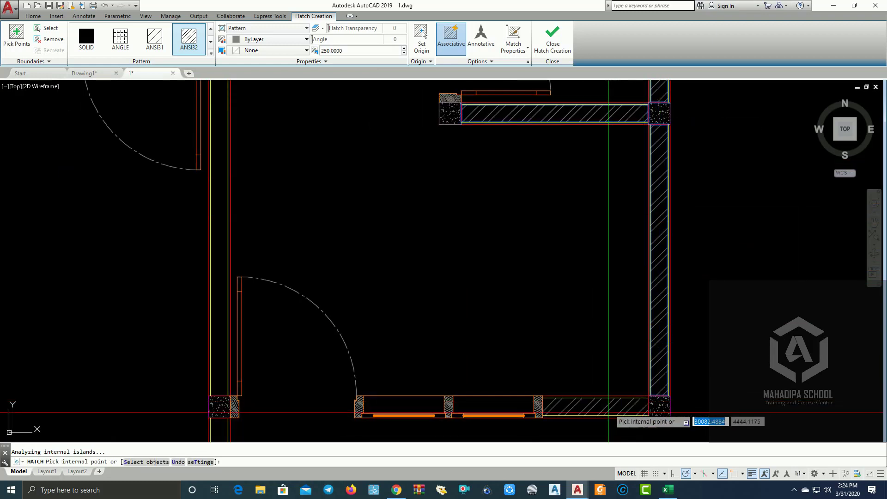
pyautogui.scroll(-2, 442, 231)
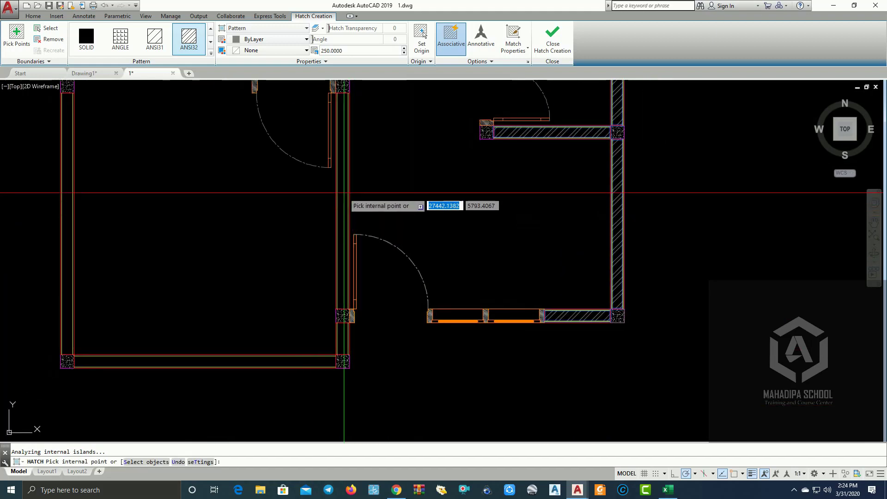
pyautogui.click(344, 192)
pyautogui.click(295, 361)
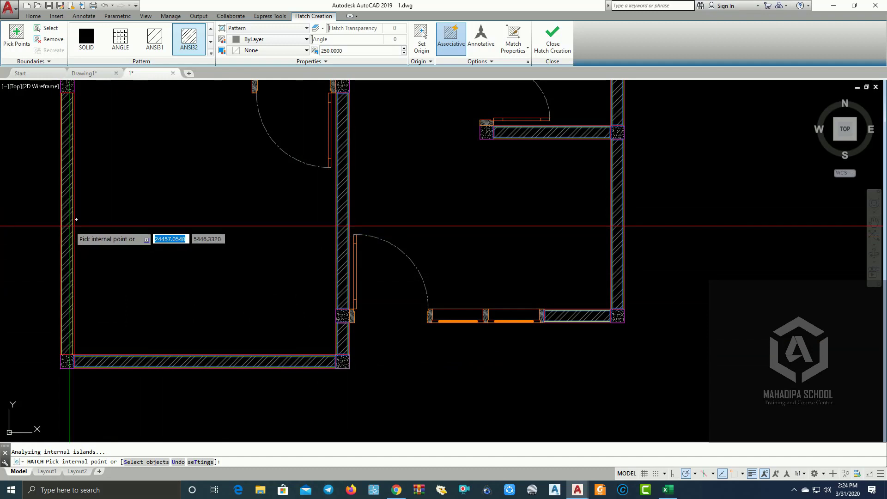
pyautogui.scroll(-2, 126, 228)
pyautogui.scroll(-2, 333, 242)
pyautogui.scroll(-1, 491, 206)
# Step: End the hatch and turn the AS BANGUNAN layer back on
pyautogui.press('Escape')
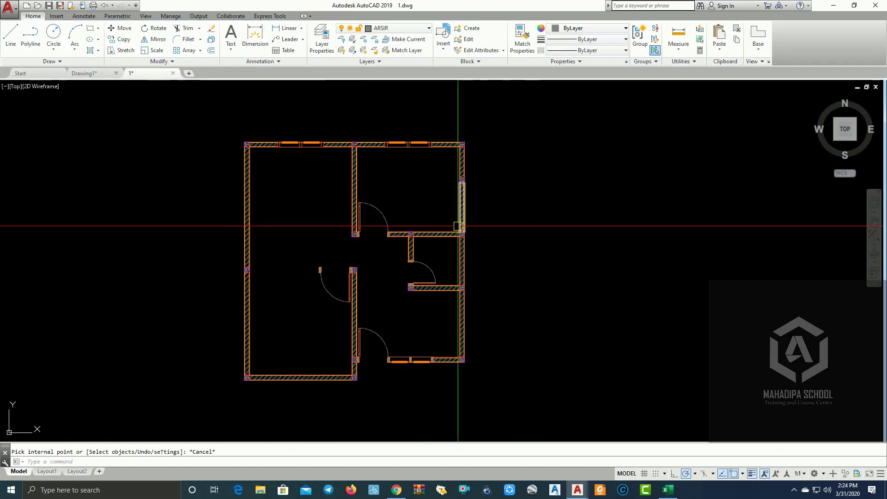
pyautogui.scroll(-2, 702, 227)
pyautogui.scroll(-4, 701, 228)
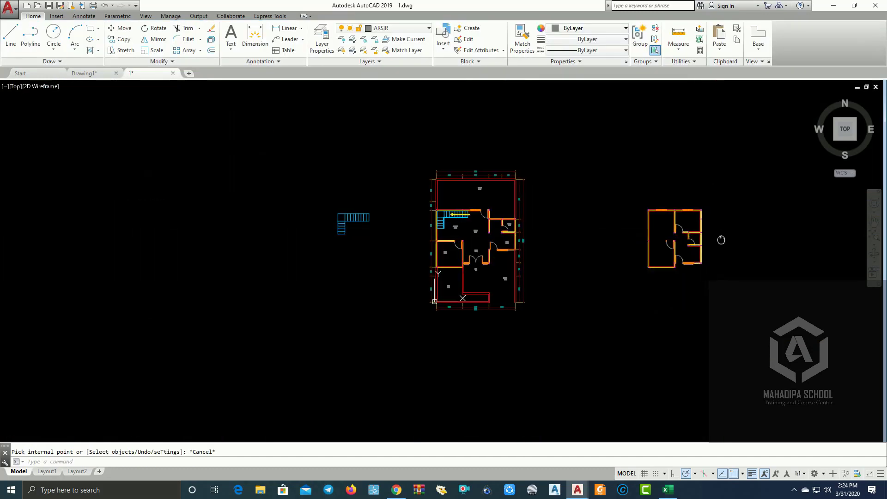
pyautogui.click(412, 32)
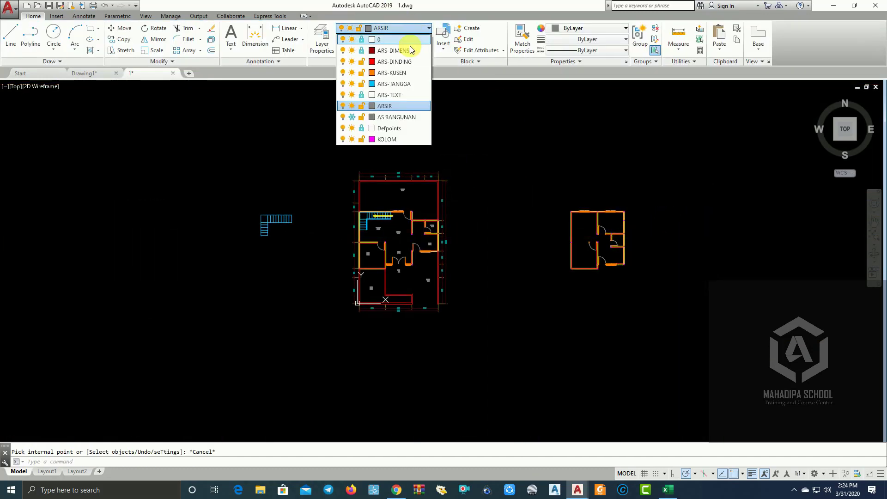
pyautogui.click(354, 119)
# Step: Pan and zoom between the floor plans, re-centring on the right plan
pyautogui.scroll(3, 642, 220)
pyautogui.scroll(1, 587, 224)
pyautogui.scroll(1, 607, 239)
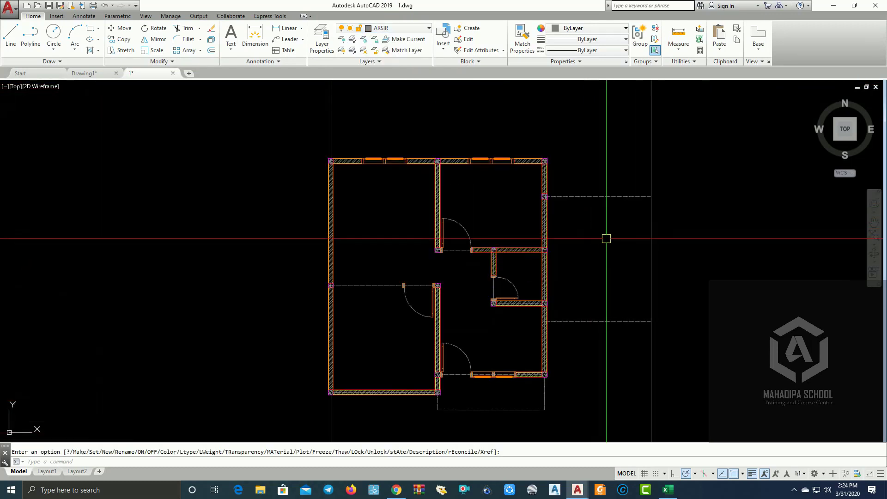
pyautogui.scroll(-2, 606, 239)
pyautogui.moveTo(511, 293)
pyautogui.mouseDown(button='middle')
pyautogui.moveTo(584, 293)
pyautogui.moveTo(543, 274)
pyautogui.moveTo(748, 261)
pyautogui.moveTo(548, 273)
pyautogui.mouseUp(button='middle')
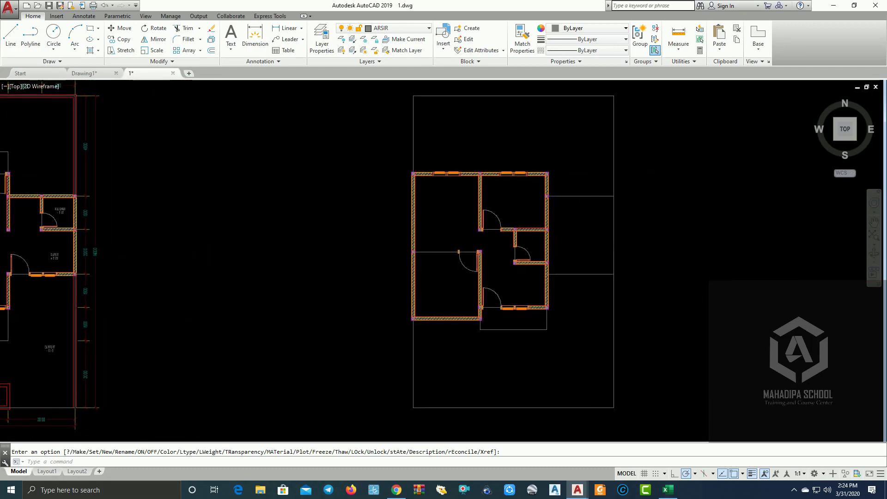
pyautogui.moveTo(652, 253)
pyautogui.mouseDown(button='middle')
pyautogui.moveTo(630, 254)
pyautogui.moveTo(605, 232)
pyautogui.mouseUp(button='middle')
pyautogui.scroll(2, 630, 254)
pyautogui.scroll(2, 536, 230)
pyautogui.scroll(-2, 606, 232)
pyautogui.scroll(2, 613, 224)
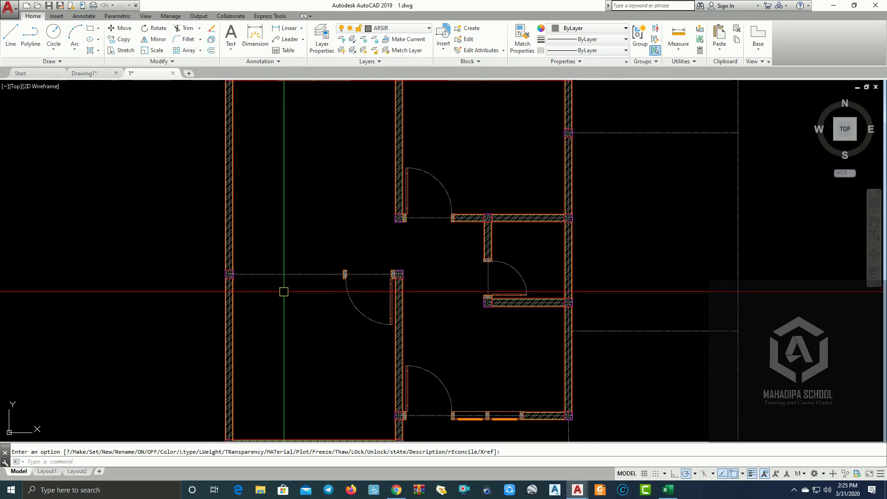
# Step: Draw a multiline wall from the left column to the door frame
pyautogui.press('Return')
pyautogui.scroll(4, 248, 283)
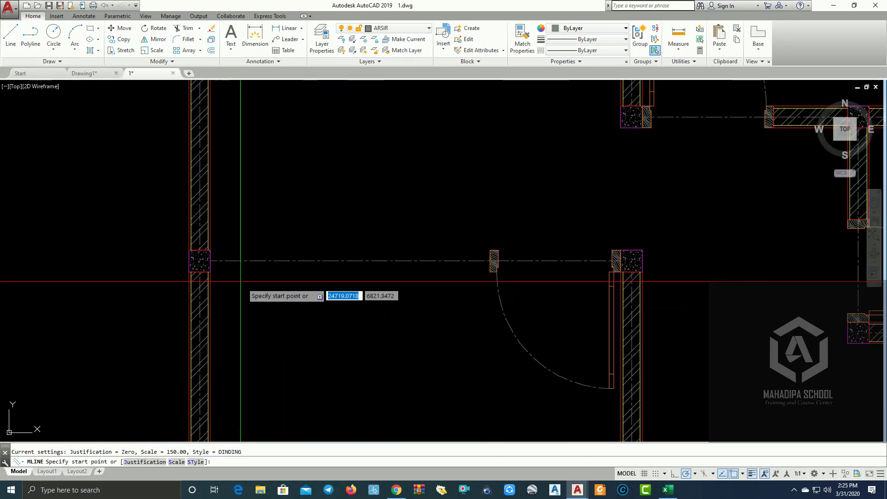
pyautogui.click(199, 260)
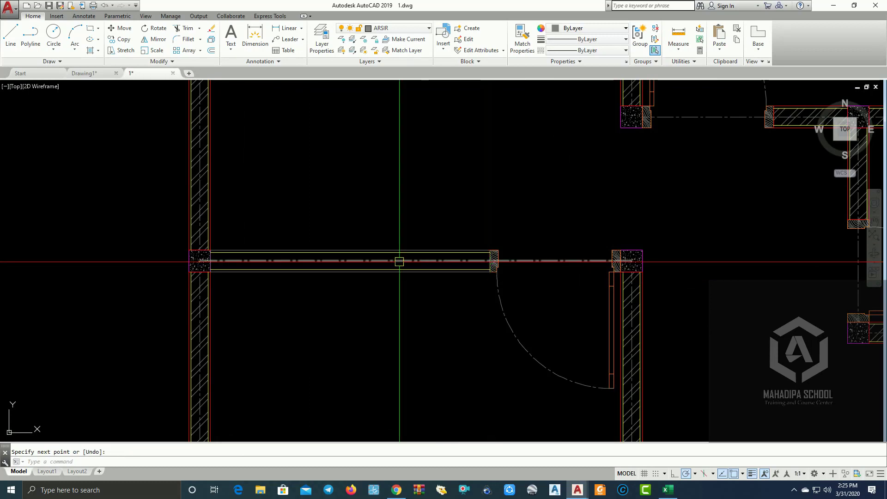
pyautogui.press('Return')
pyautogui.scroll(-3, 324, 220)
pyautogui.scroll(3, 303, 206)
pyautogui.scroll(2, 304, 202)
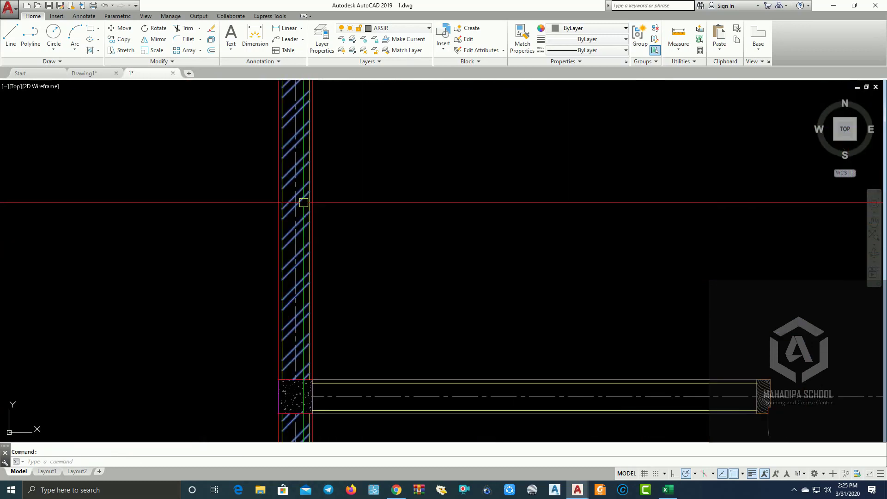
# Step: Extend the existing ANSI32 wall hatch into the new wall strip
pyautogui.click(304, 203)
pyautogui.click(26, 50)
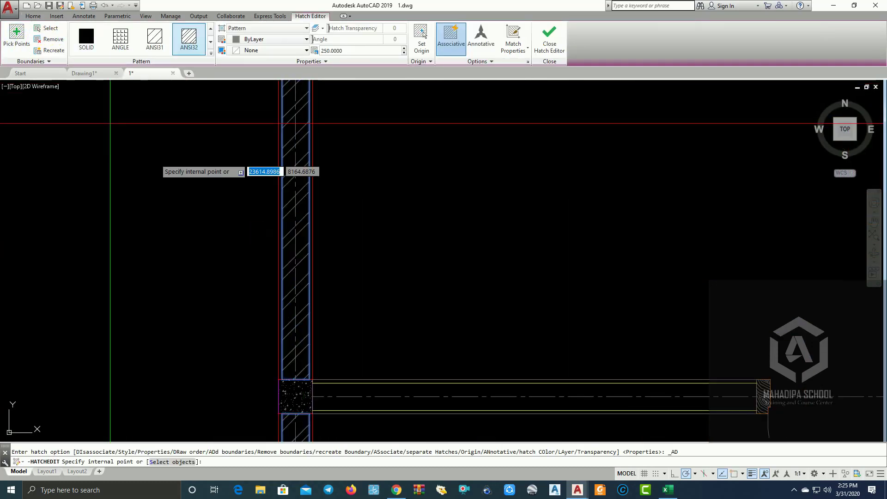
pyautogui.scroll(2, 628, 390)
pyautogui.scroll(-3, 629, 389)
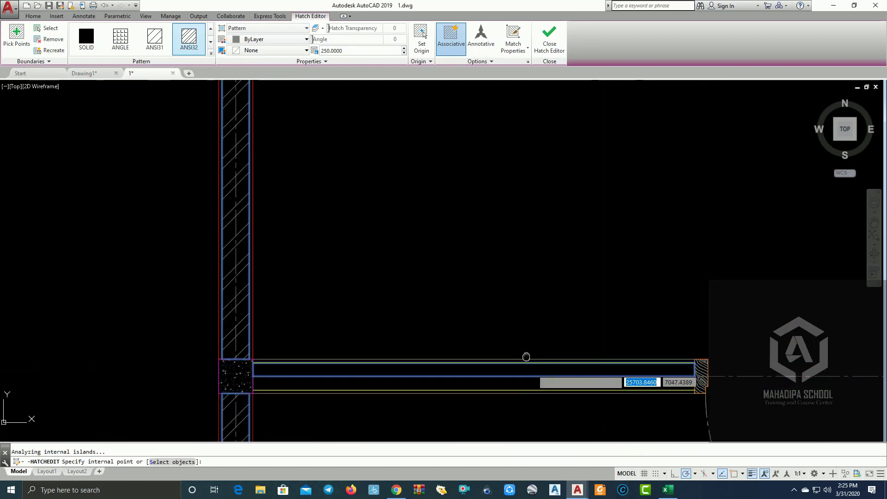
pyautogui.click(510, 262)
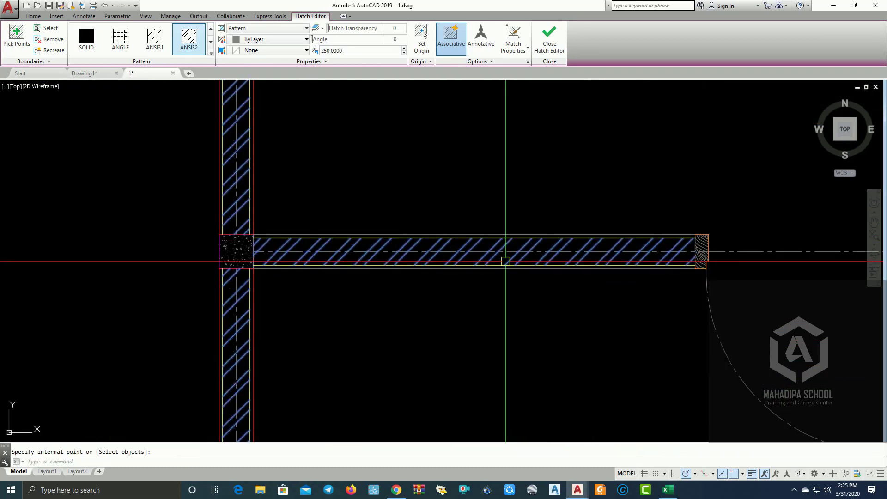
pyautogui.press('Escape')
pyautogui.scroll(-3, 537, 198)
pyautogui.scroll(-3, 457, 246)
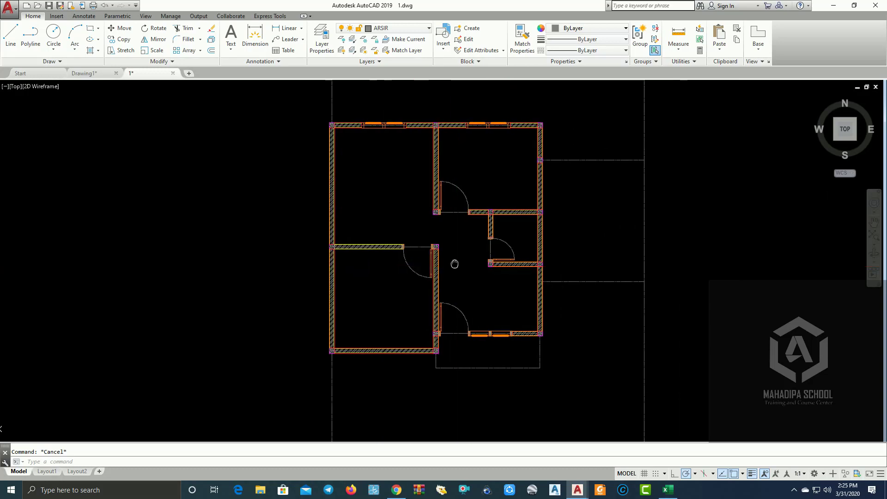
pyautogui.moveTo(554, 262)
pyautogui.mouseDown(button='middle')
pyautogui.moveTo(517, 275)
pyautogui.moveTo(669, 247)
pyautogui.moveTo(744, 343)
pyautogui.moveTo(770, 347)
pyautogui.mouseUp(button='middle')
pyautogui.scroll(2, 626, 253)
pyautogui.scroll(-2, 625, 253)
pyautogui.scroll(2, 669, 247)
pyautogui.scroll(-3, 471, 243)
pyautogui.moveTo(471, 244); pyautogui.dragTo(370, 231, button='middle')
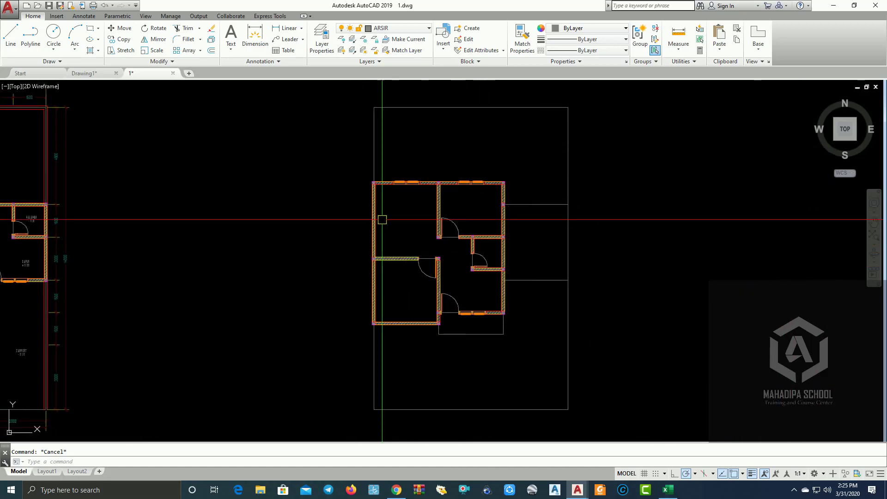
pyautogui.scroll(2, 446, 223)
pyautogui.moveTo(446, 223); pyautogui.dragTo(358, 196, button='middle')
pyautogui.moveTo(295, 176)
pyautogui.mouseDown(button='middle')
pyautogui.moveTo(299, 158)
pyautogui.moveTo(304, 189)
pyautogui.mouseUp(button='middle')
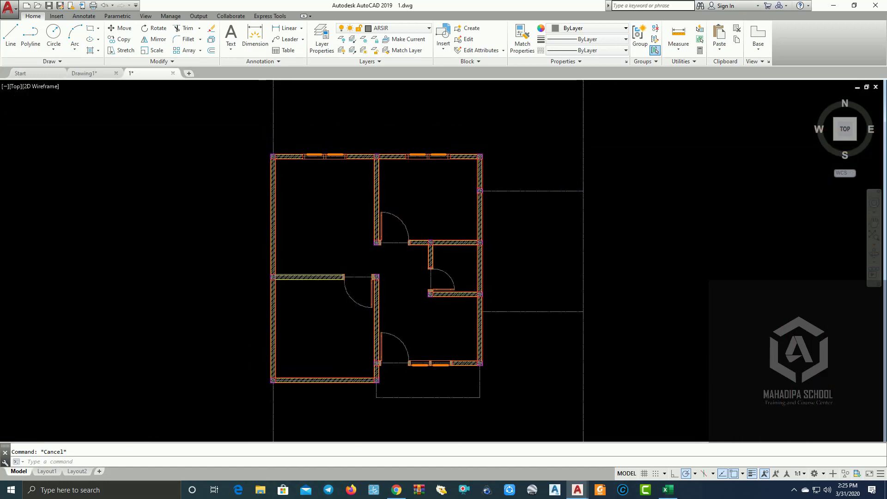
pyautogui.scroll(2, 306, 194)
pyautogui.scroll(-2, 506, 178)
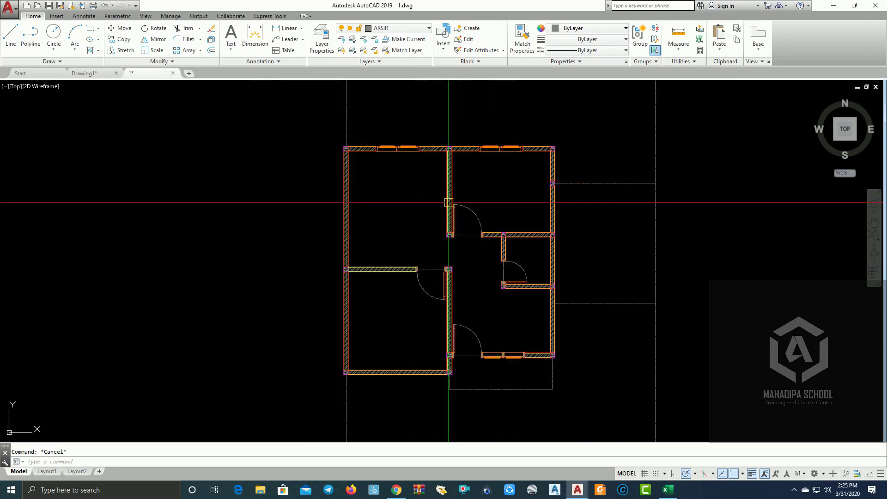
pyautogui.scroll(2, 513, 201)
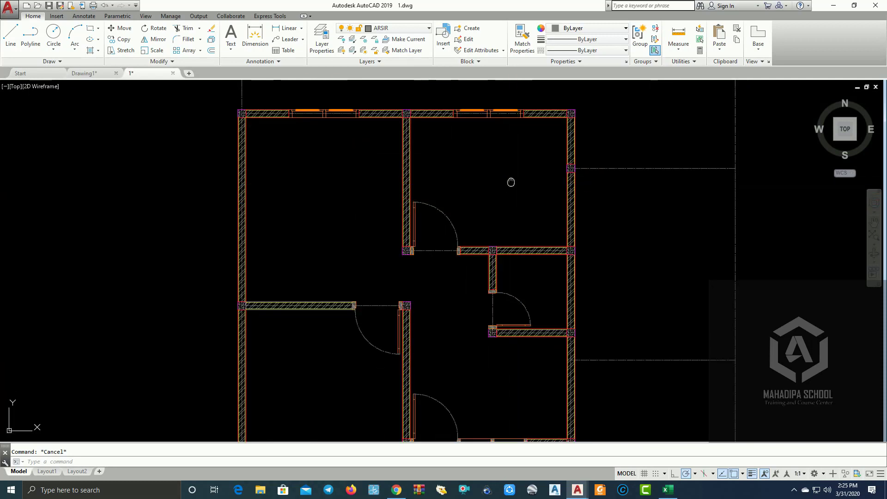